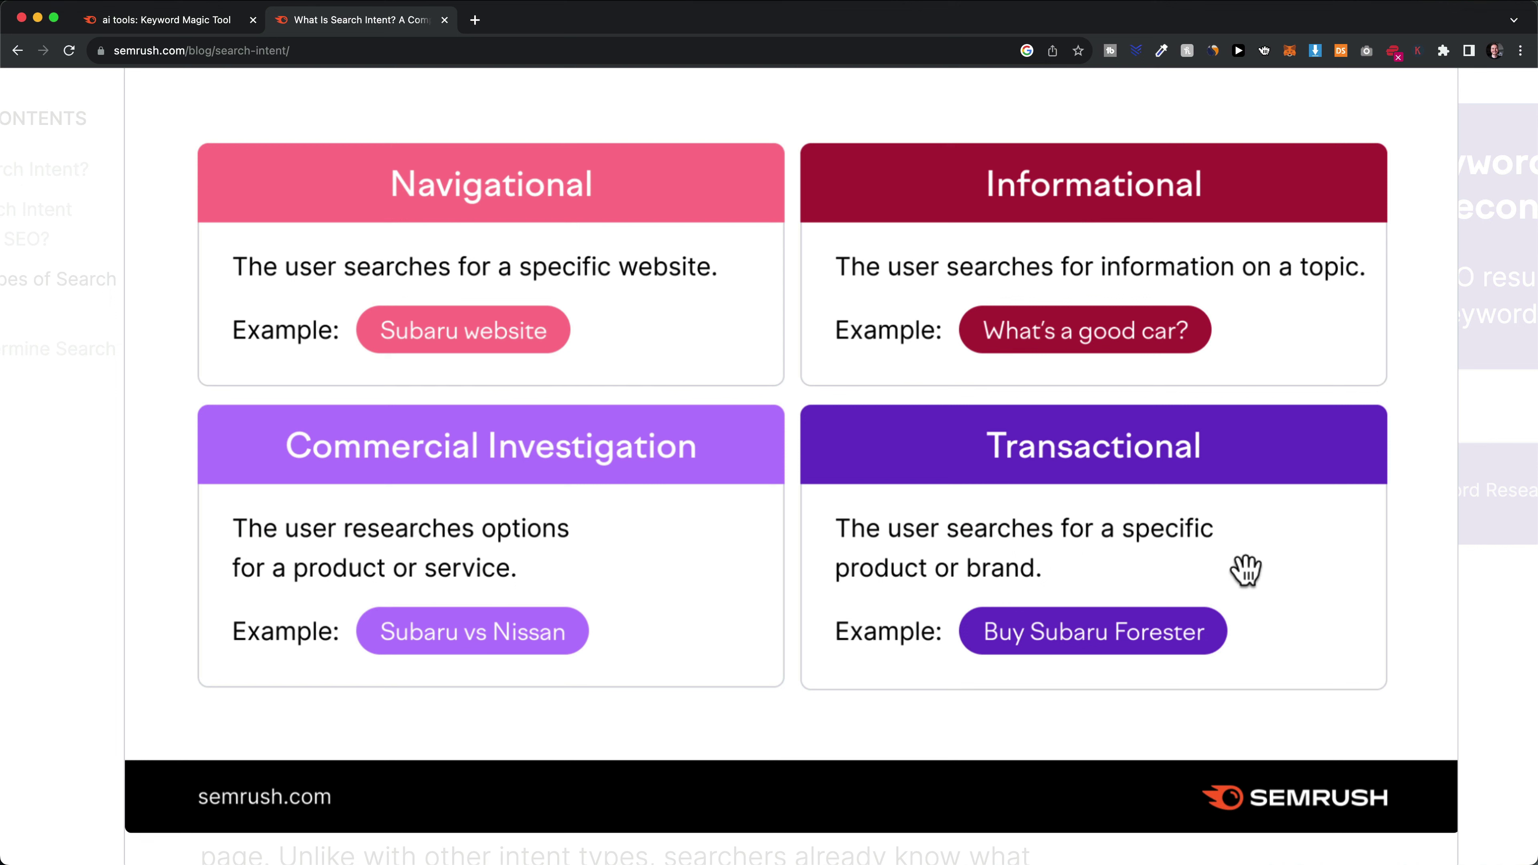
Close the search intent article and review the Volume and Trend columns of the "ai tools" keyword list
{"action": "key", "text": "super+w"}
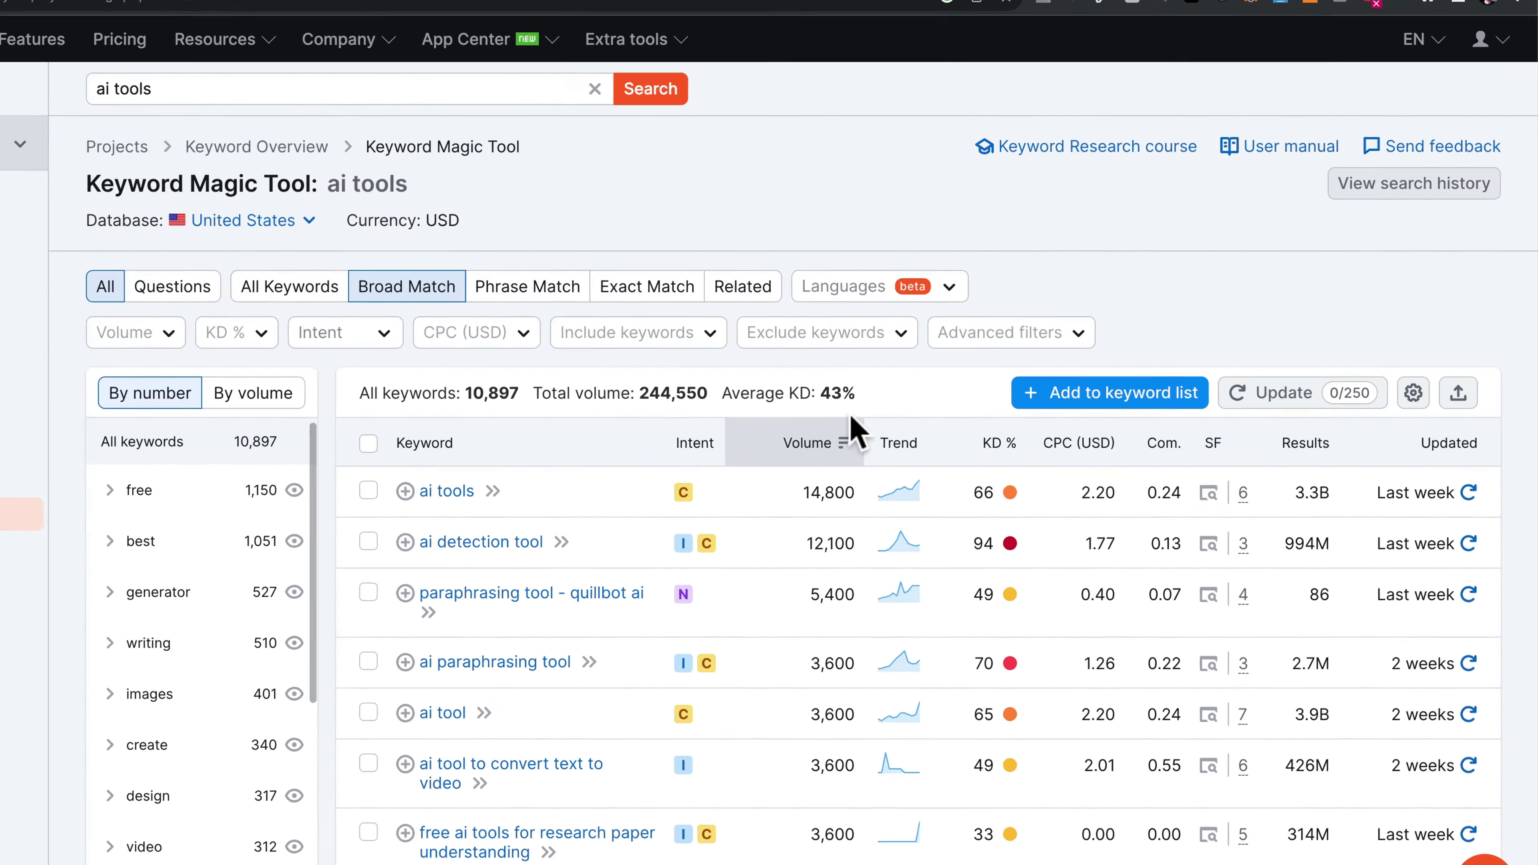
{"action": "mouse_move", "coordinate": [939, 453]}
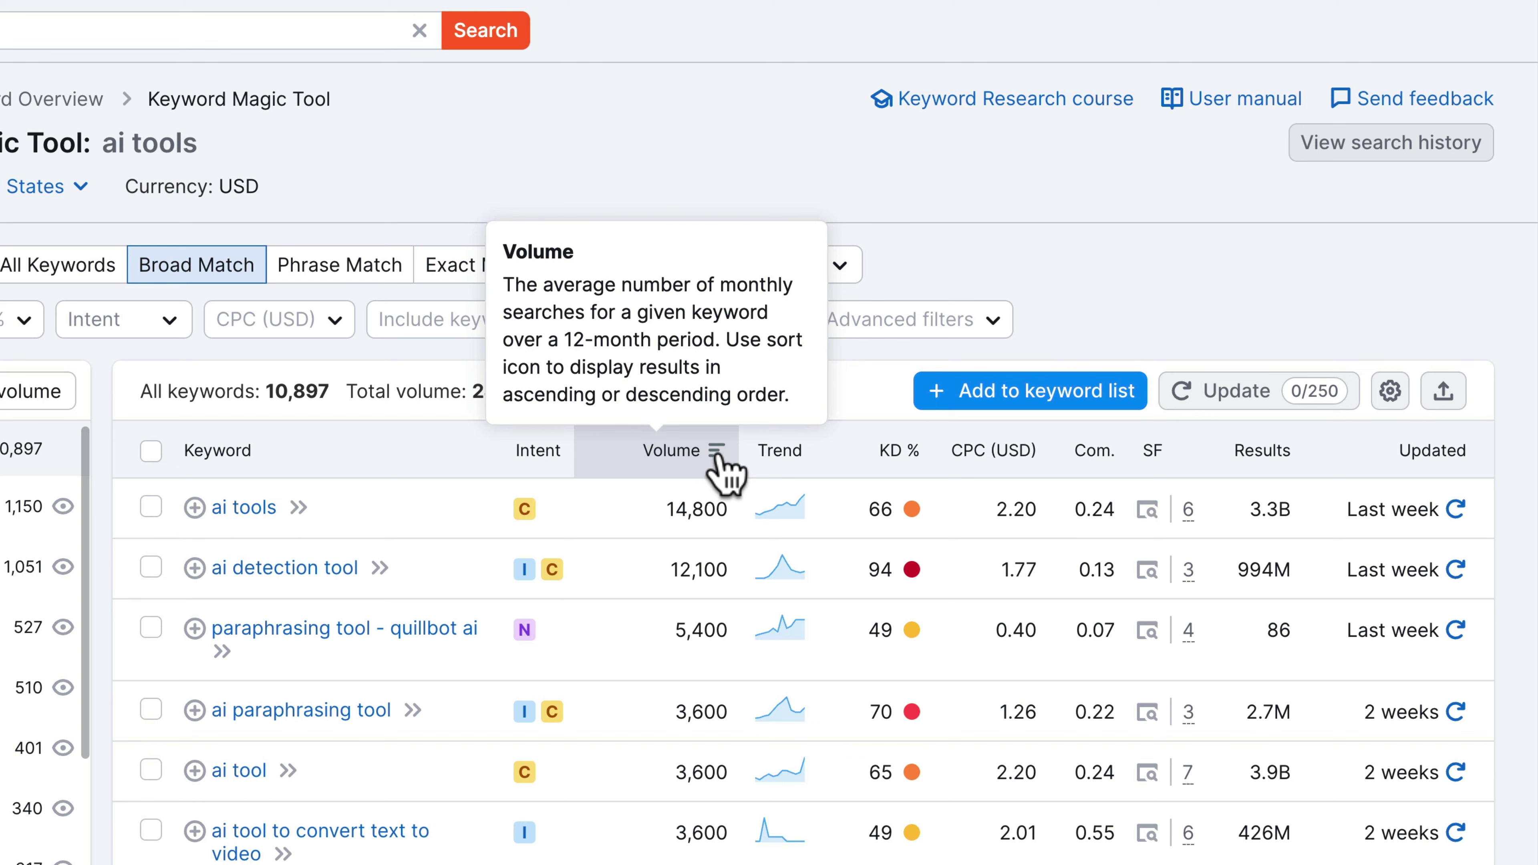
{"action": "mouse_move", "coordinate": [784, 449]}
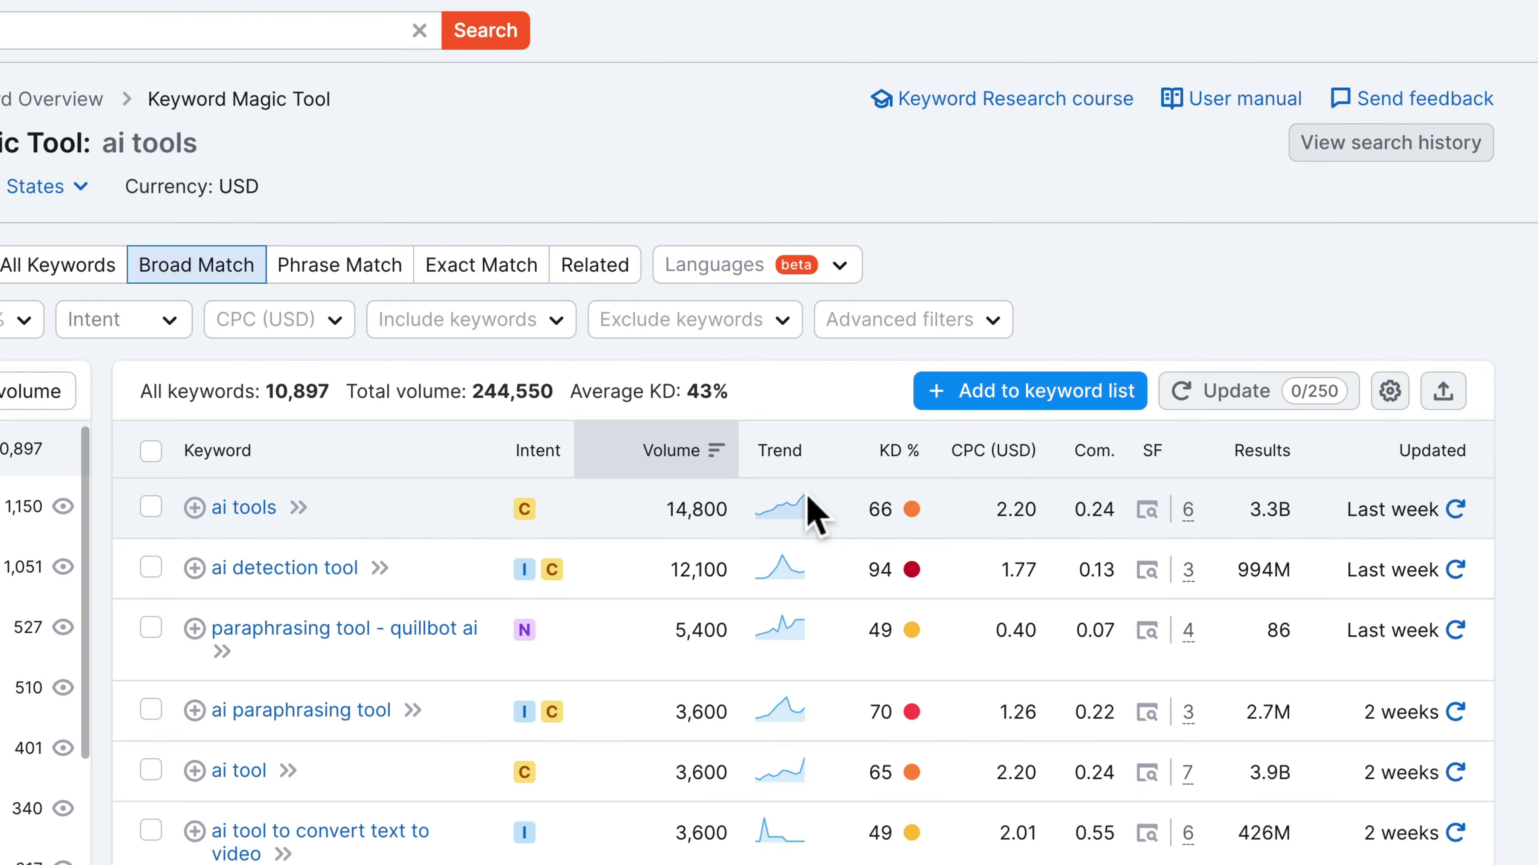
{"action": "scroll", "coordinate": [821, 515], "scroll_direction": "down", "scroll_amount": 2}
{"action": "scroll", "coordinate": [800, 581], "scroll_direction": "down", "scroll_amount": 7}
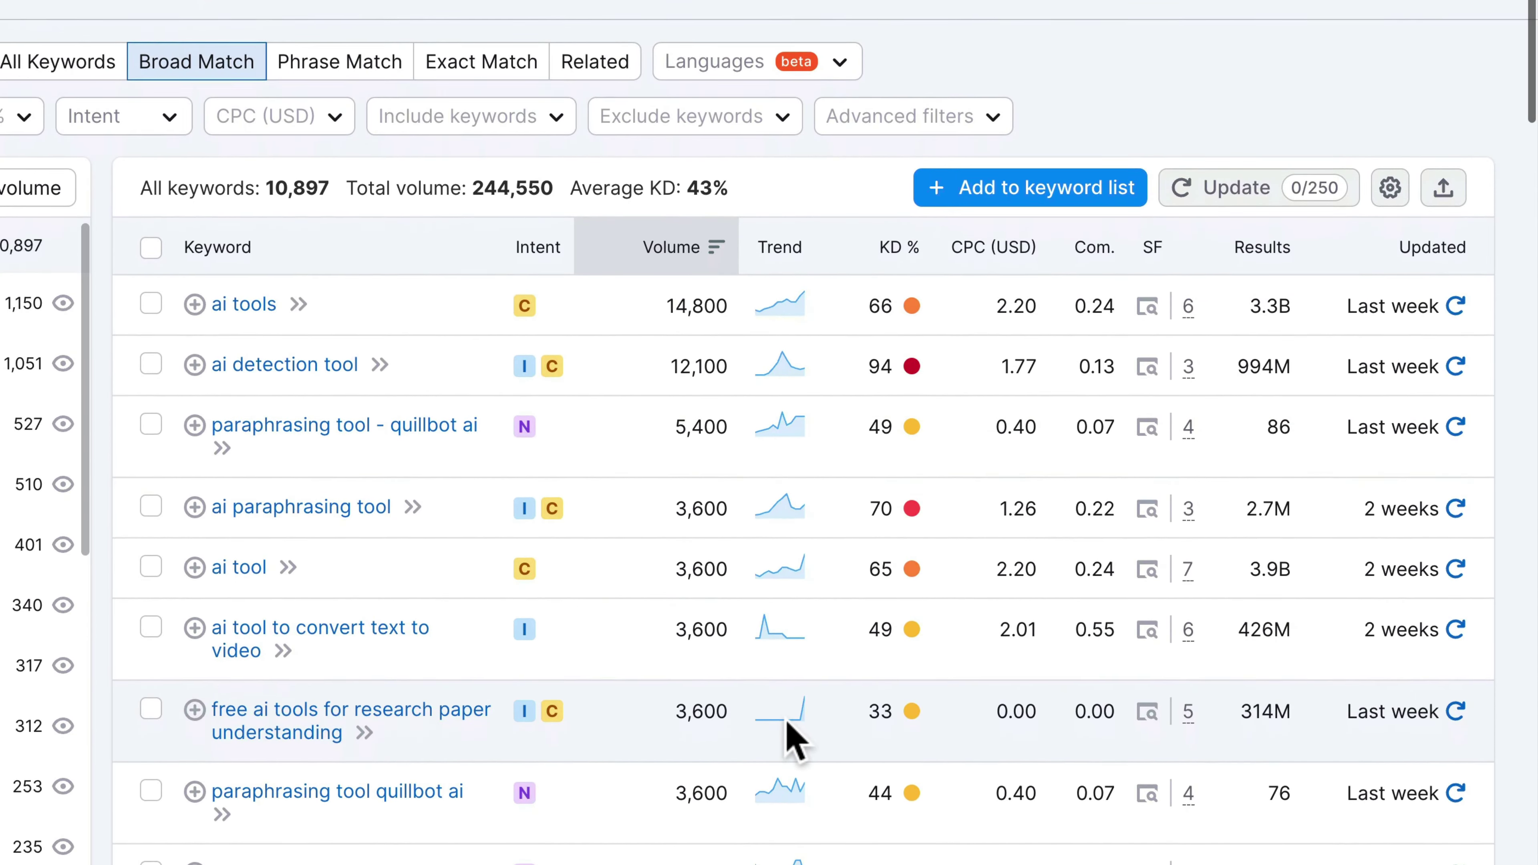
{"action": "scroll", "coordinate": [793, 739], "scroll_direction": "down", "scroll_amount": 6}
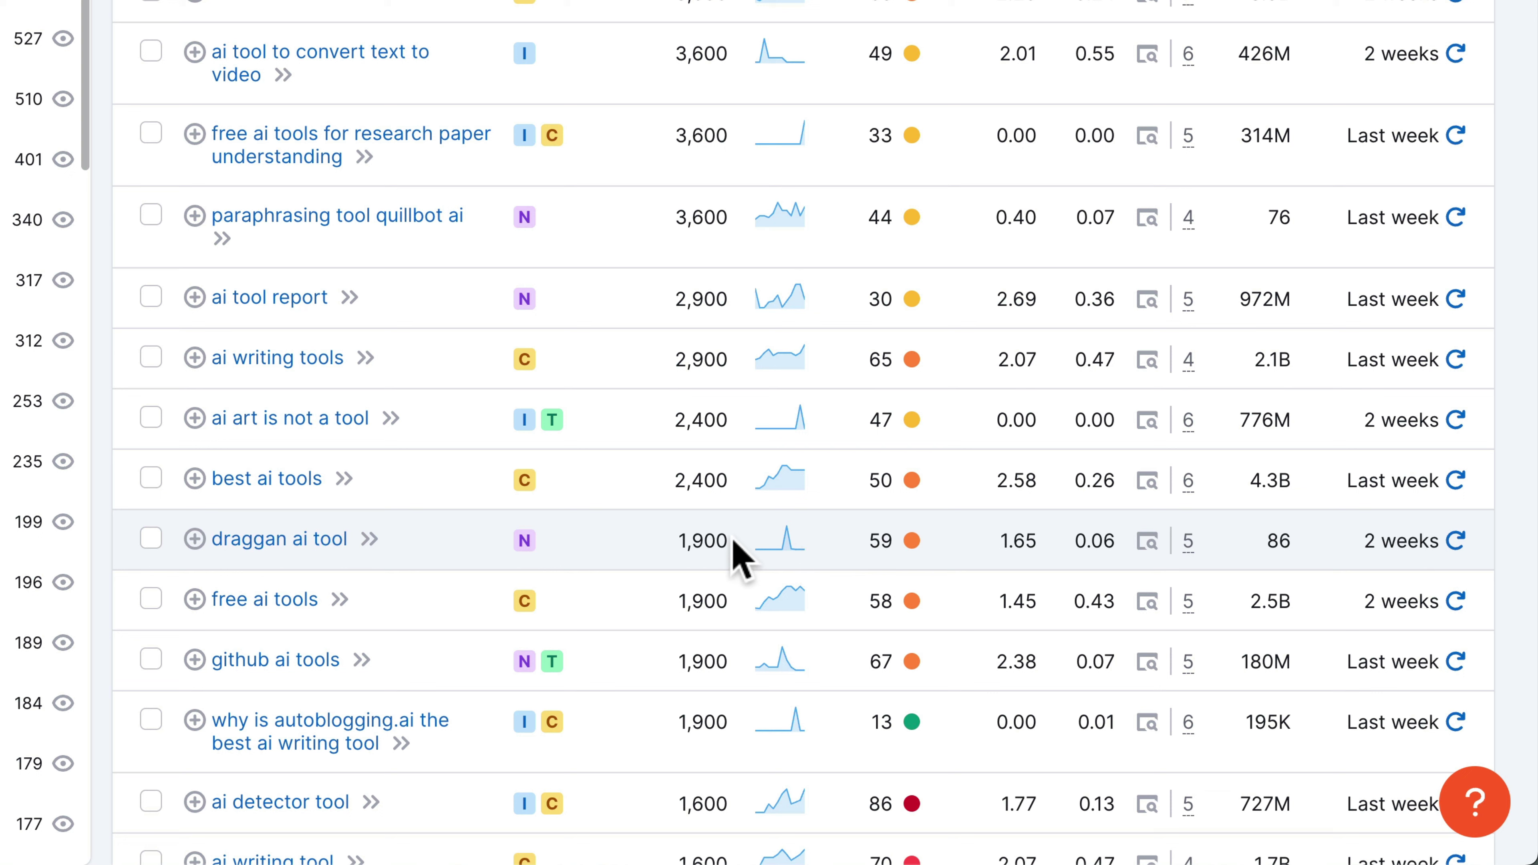
Examine the "draggan ai tool" keyword by highlighting its monthly search volume and name and comparing them with its trend graph
{"action": "left_click_drag", "start_coordinate": [742, 542], "coordinate": [675, 541]}
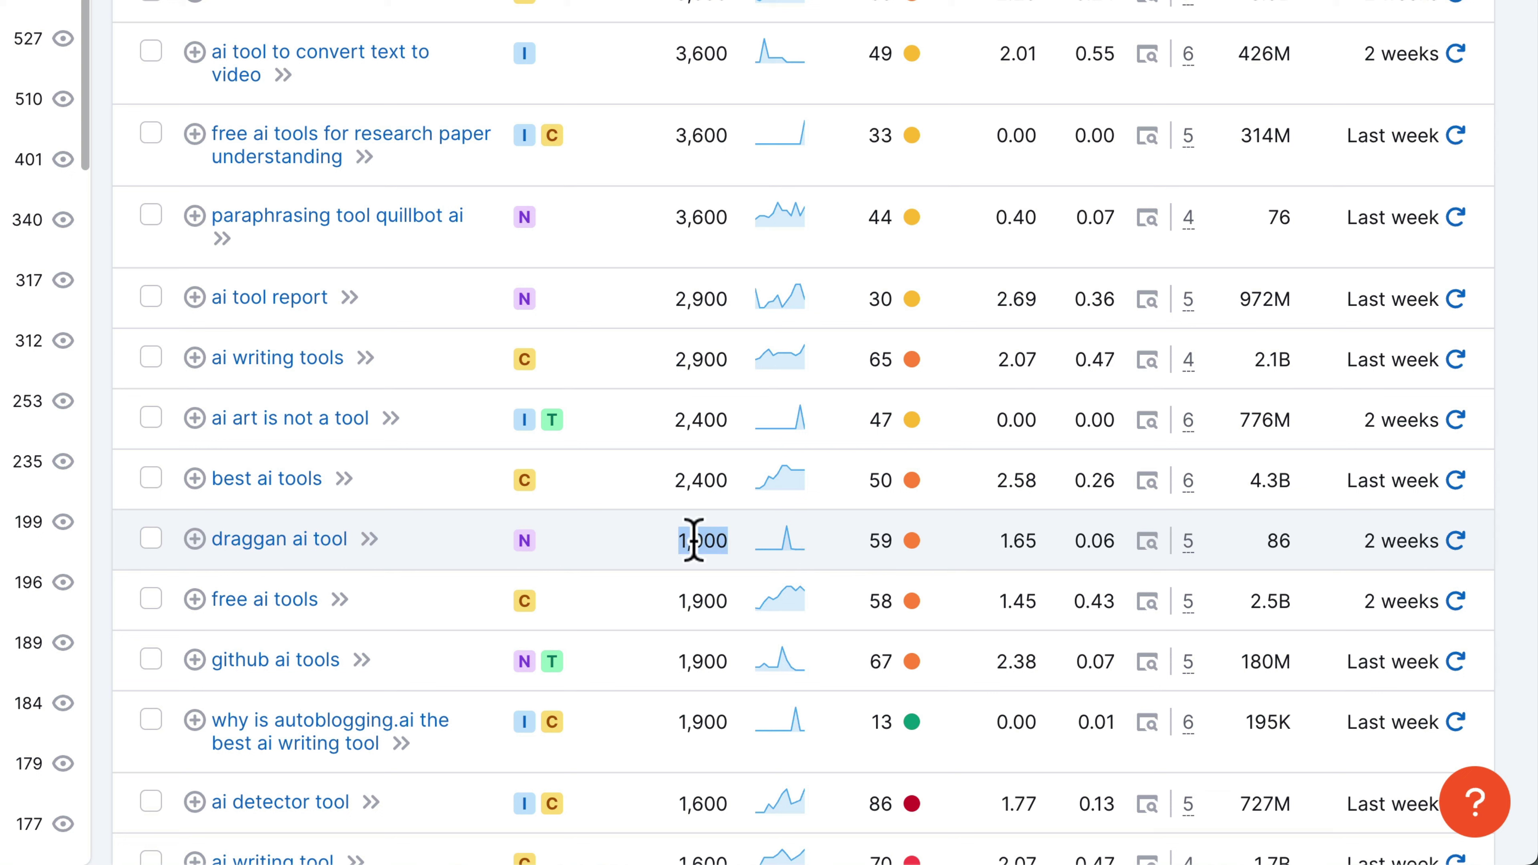
{"action": "left_click_drag", "start_coordinate": [358, 539], "coordinate": [206, 543]}
{"action": "left_click", "coordinate": [772, 546]}
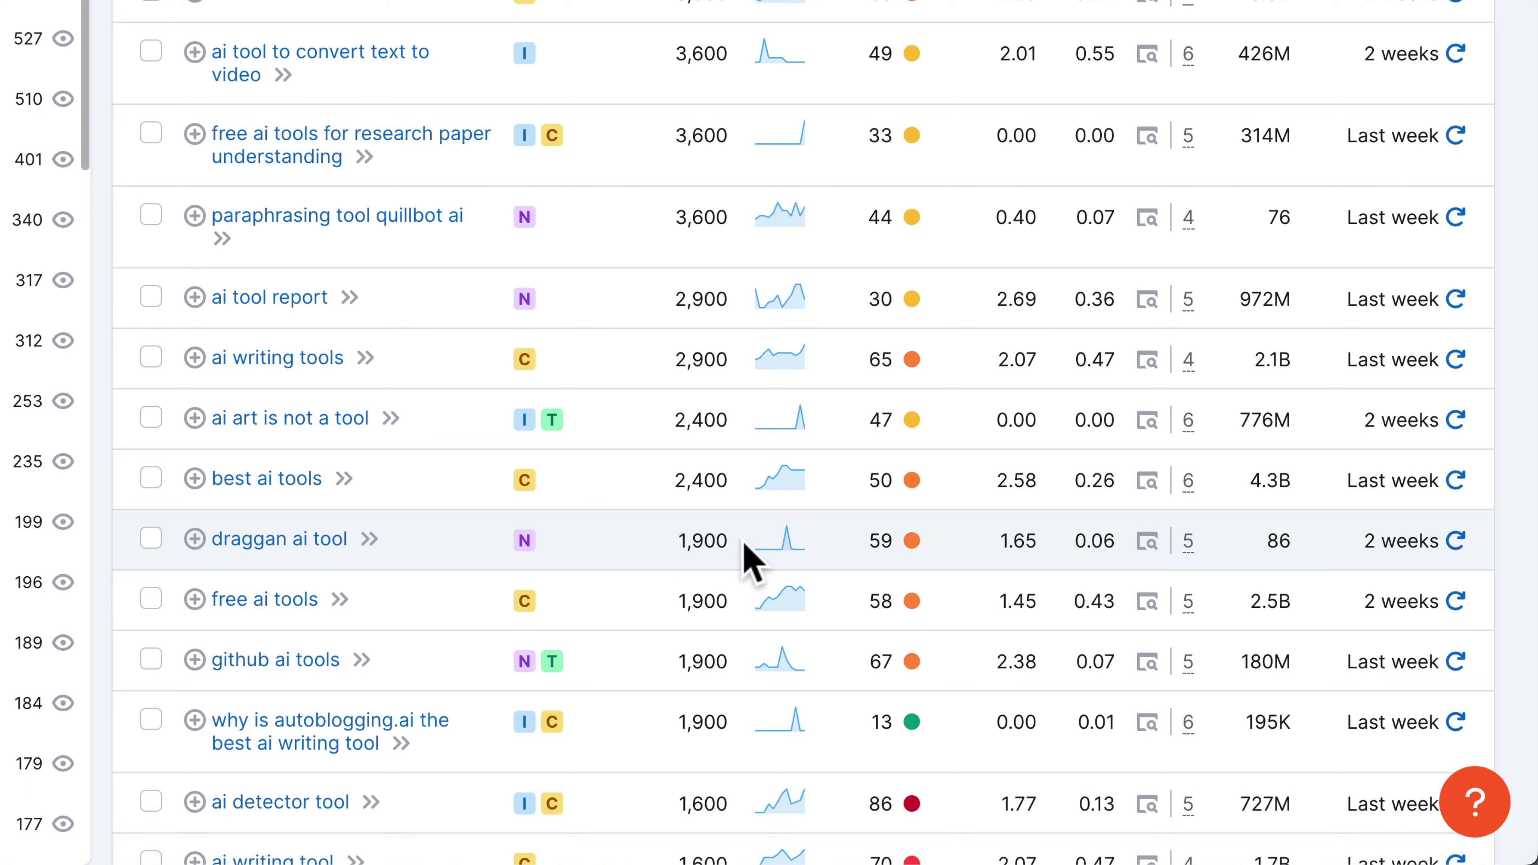
{"action": "left_click_drag", "start_coordinate": [736, 542], "coordinate": [675, 543]}
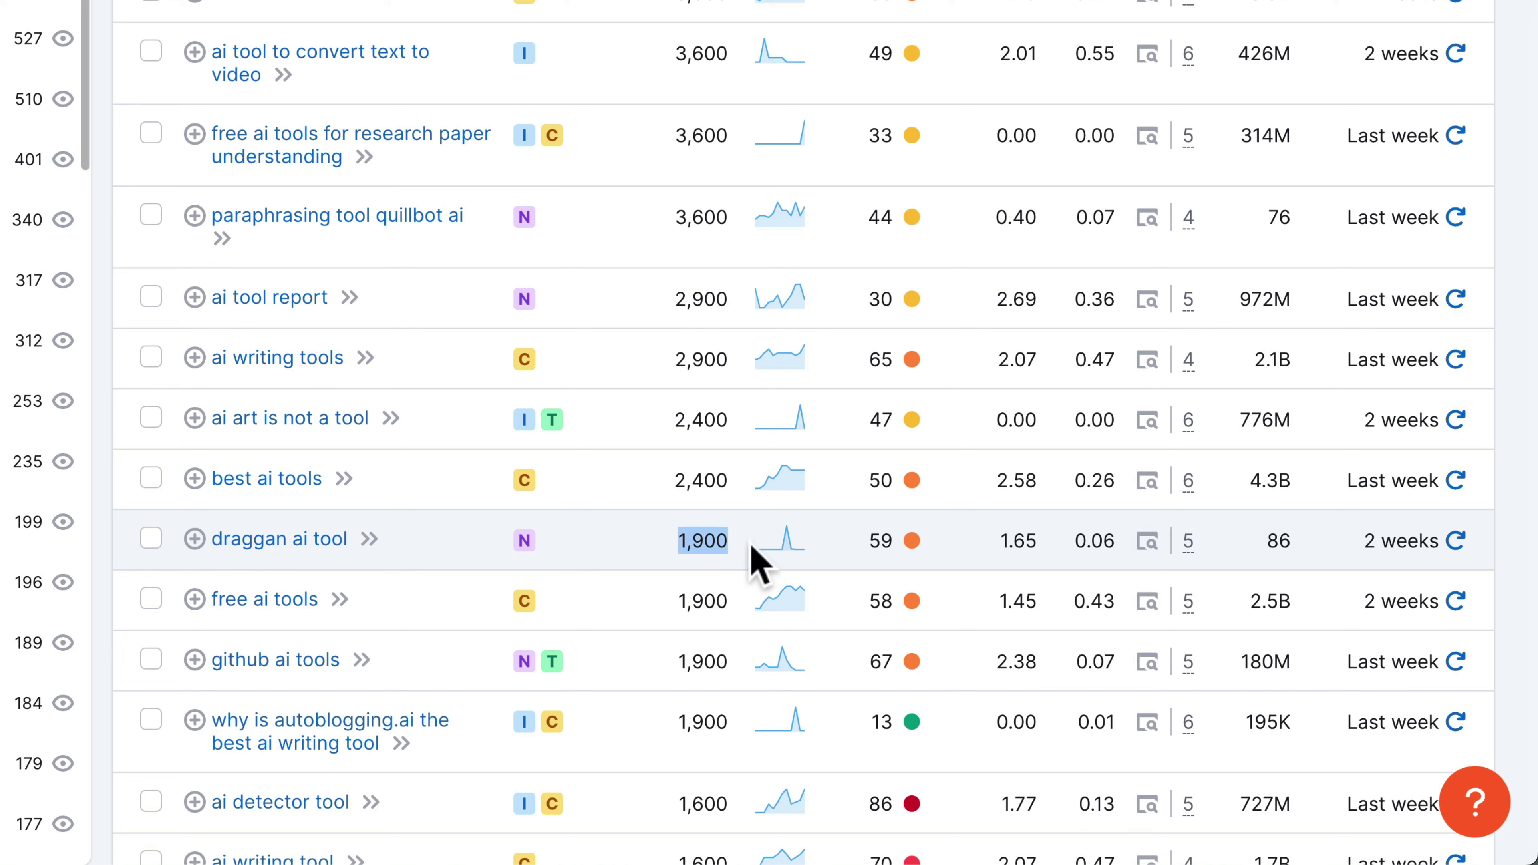
{"action": "left_click", "coordinate": [764, 541]}
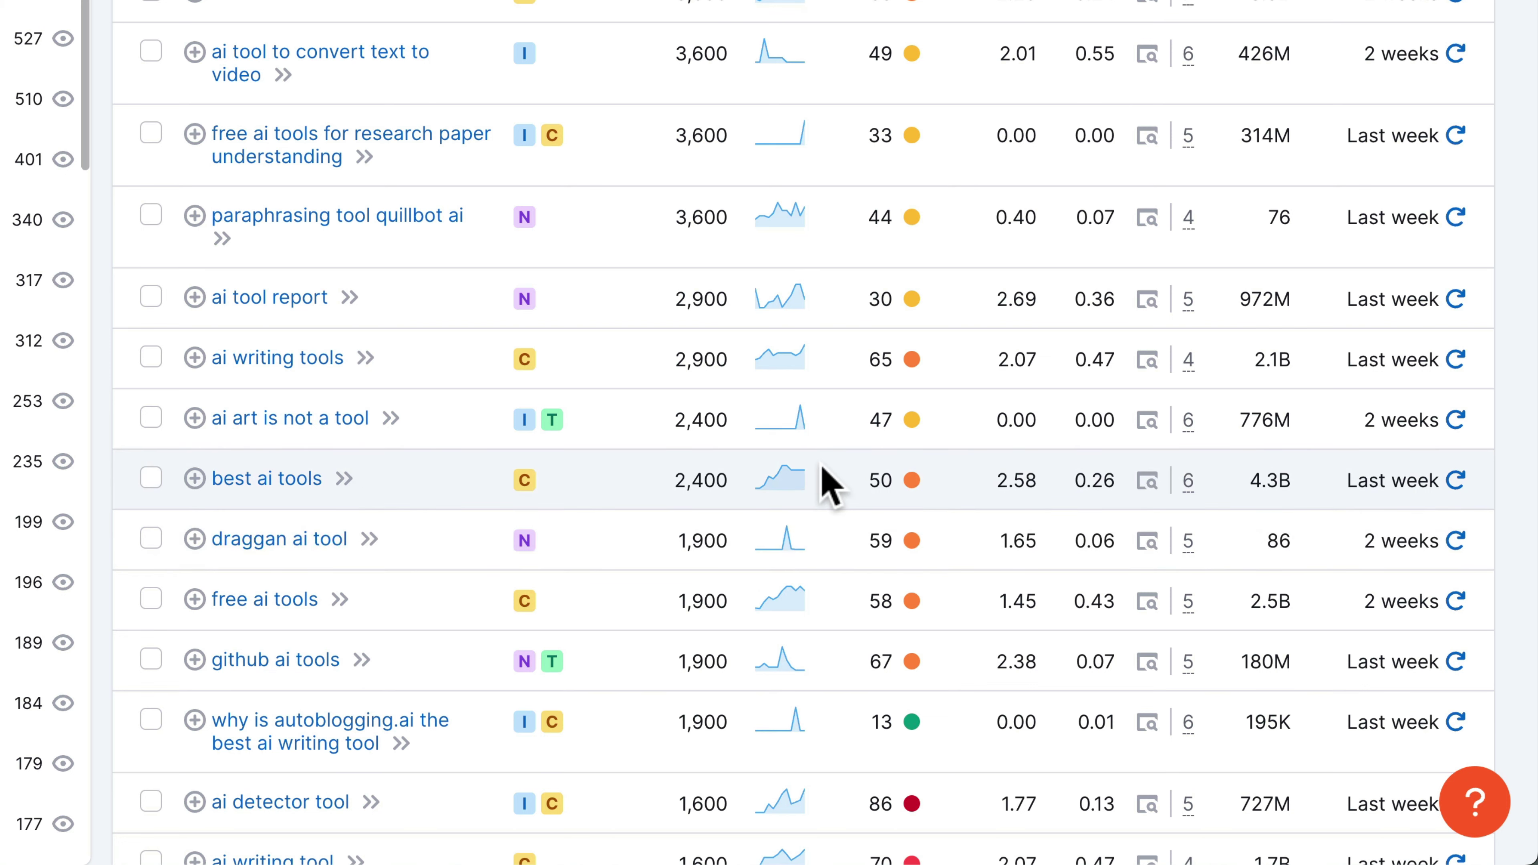
Read the Keyword Difficulty definition and the difficulty ratings for "ai tools" and "ai detection tool"
{"action": "scroll", "coordinate": [819, 460], "scroll_direction": "up", "scroll_amount": 1}
{"action": "scroll", "coordinate": [827, 476], "scroll_direction": "up", "scroll_amount": 1}
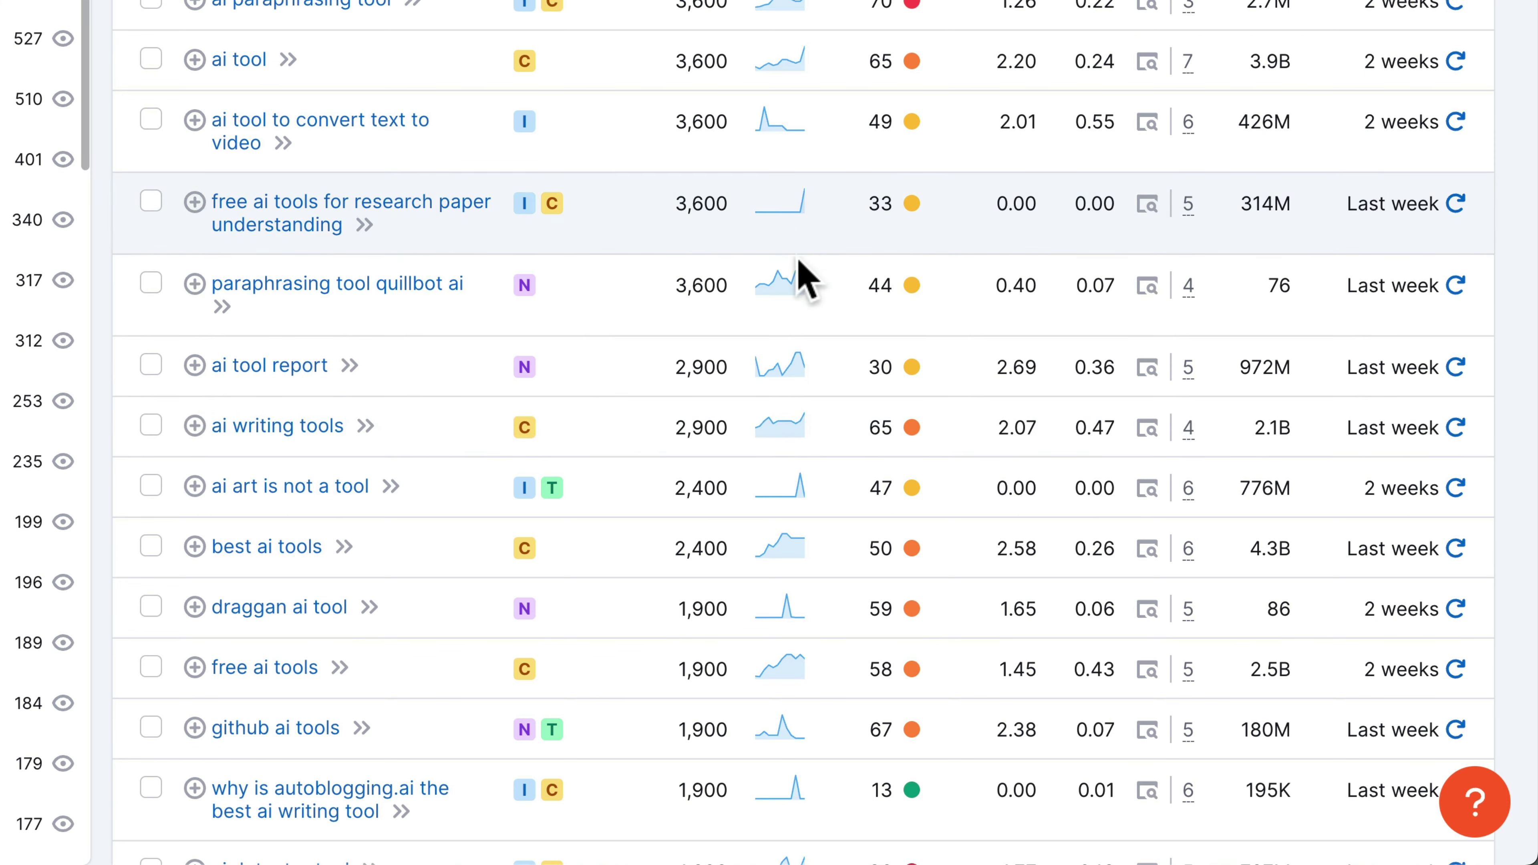
{"action": "scroll", "coordinate": [812, 394], "scroll_direction": "up", "scroll_amount": 5}
{"action": "scroll", "coordinate": [824, 436], "scroll_direction": "up", "scroll_amount": 6}
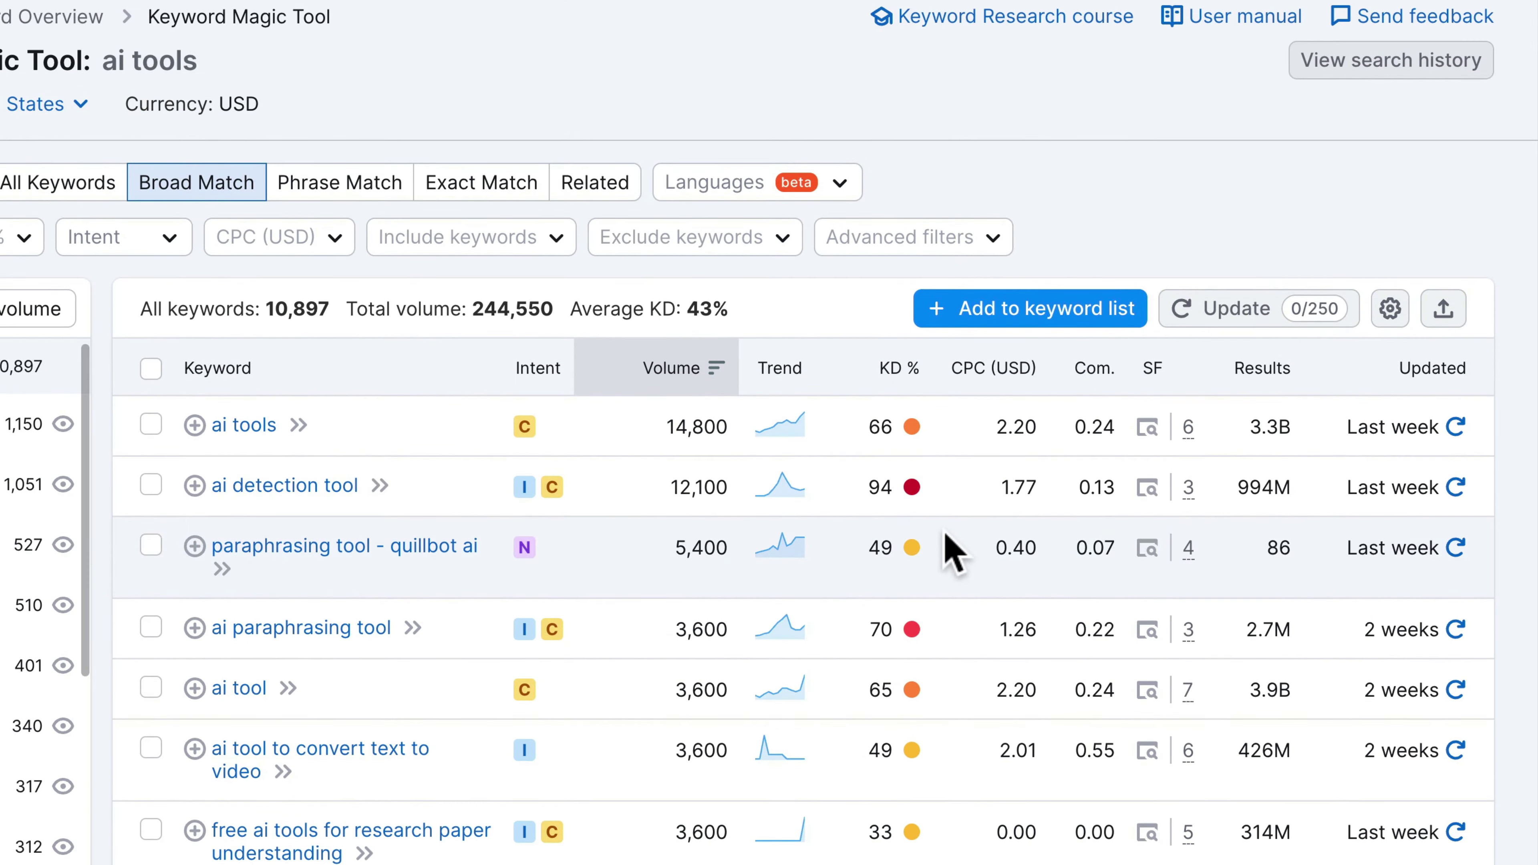
{"action": "mouse_move", "coordinate": [896, 374]}
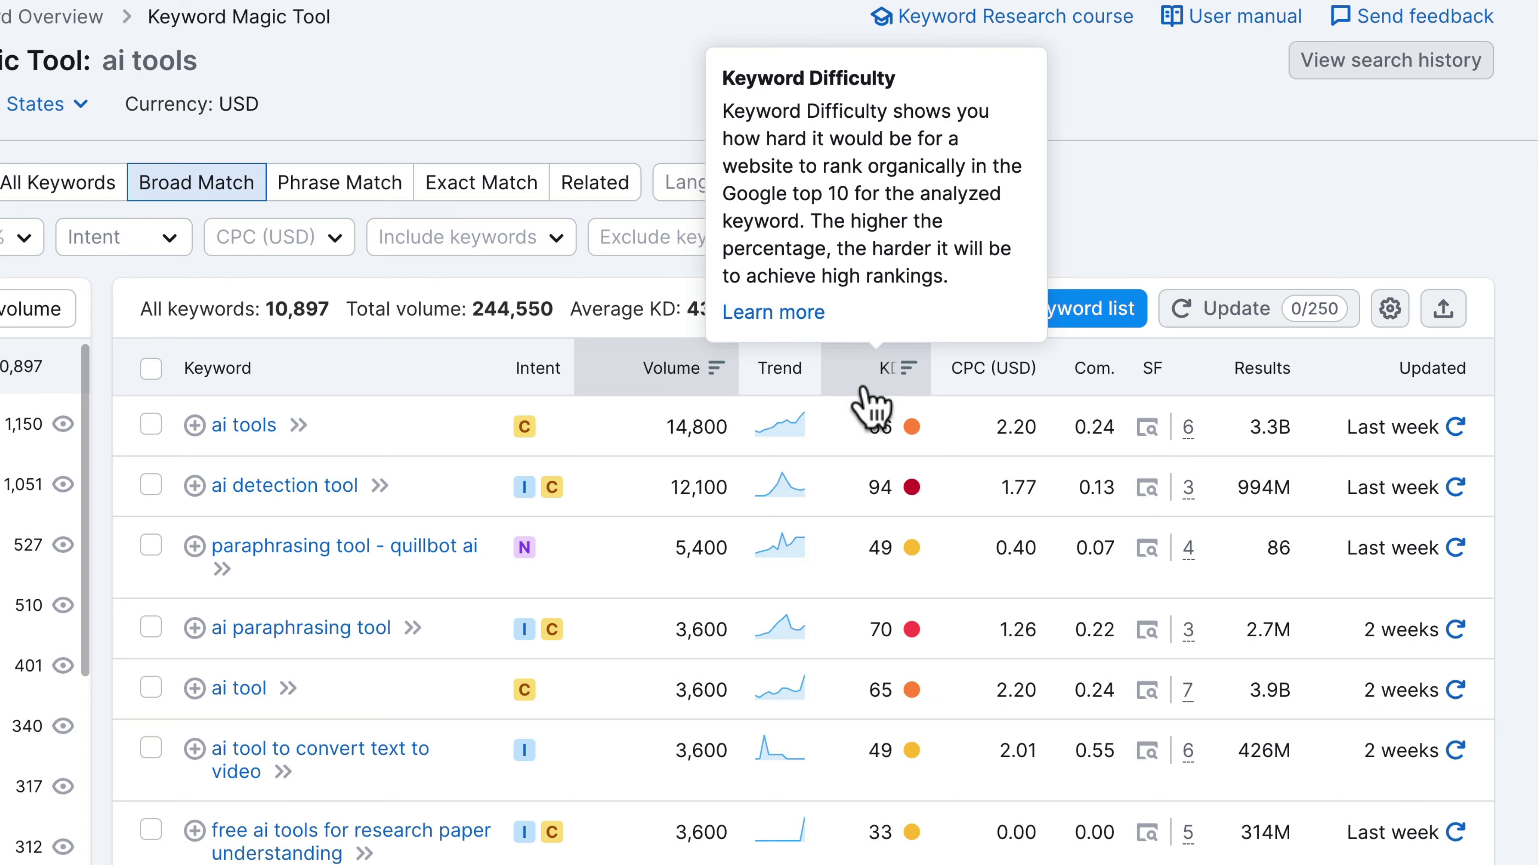
{"action": "mouse_move", "coordinate": [879, 427]}
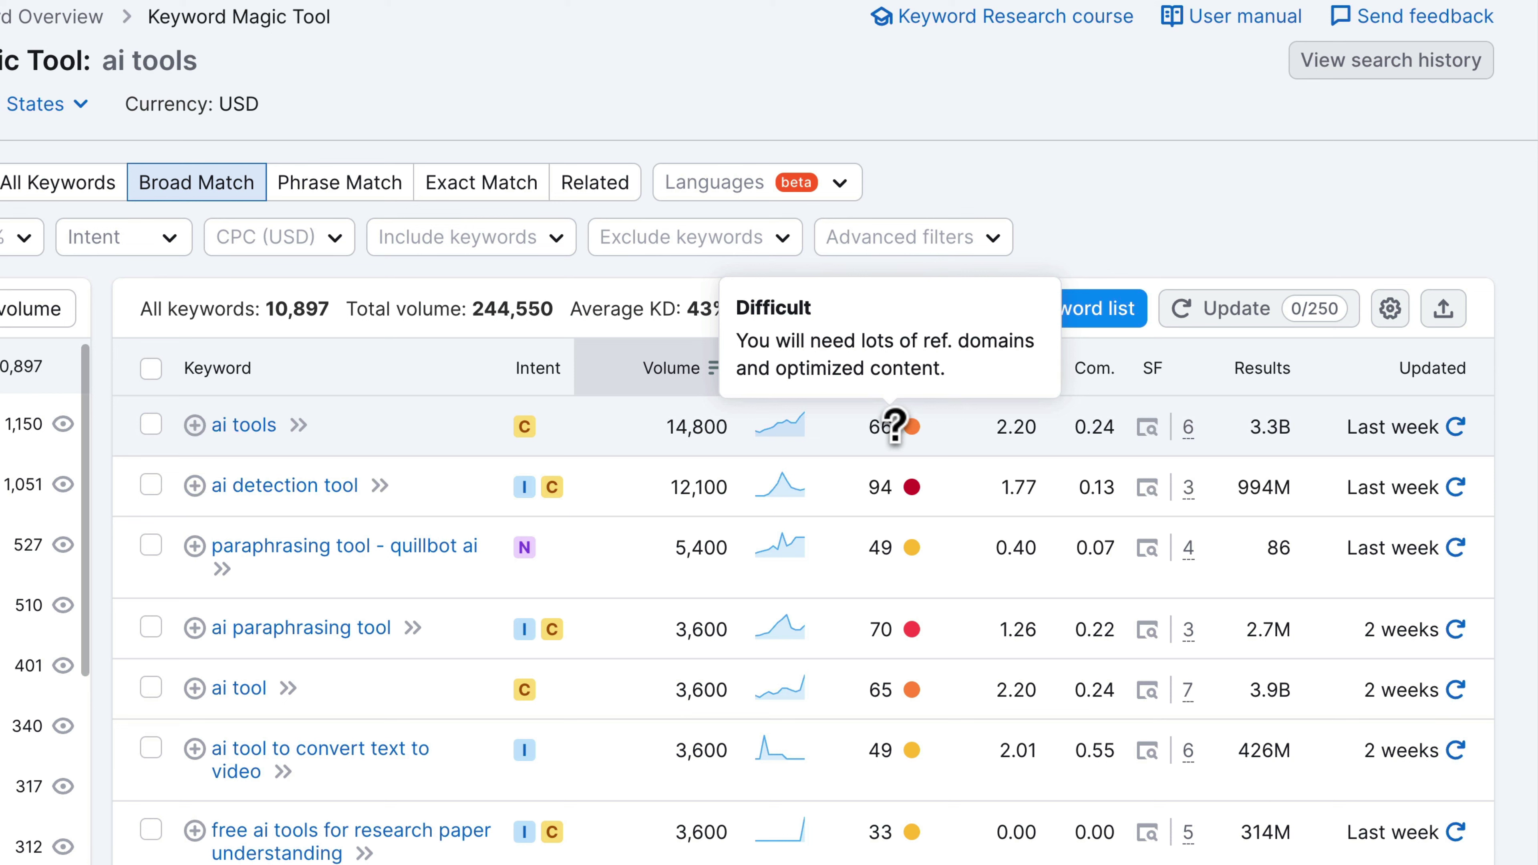
{"action": "mouse_move", "coordinate": [886, 483]}
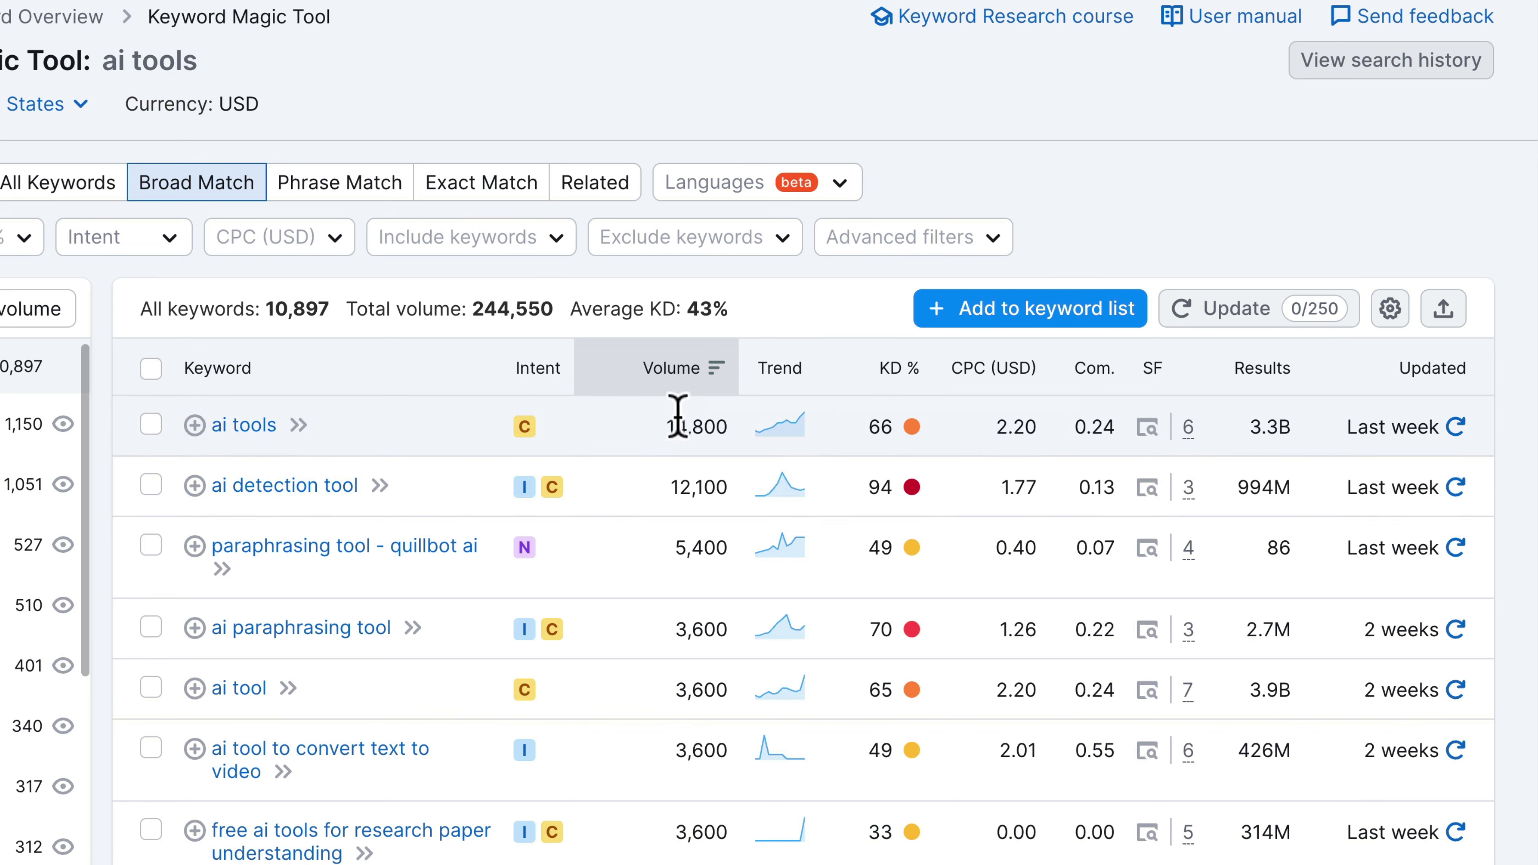
{"action": "scroll", "coordinate": [1072, 354], "scroll_direction": "up", "scroll_amount": 1}
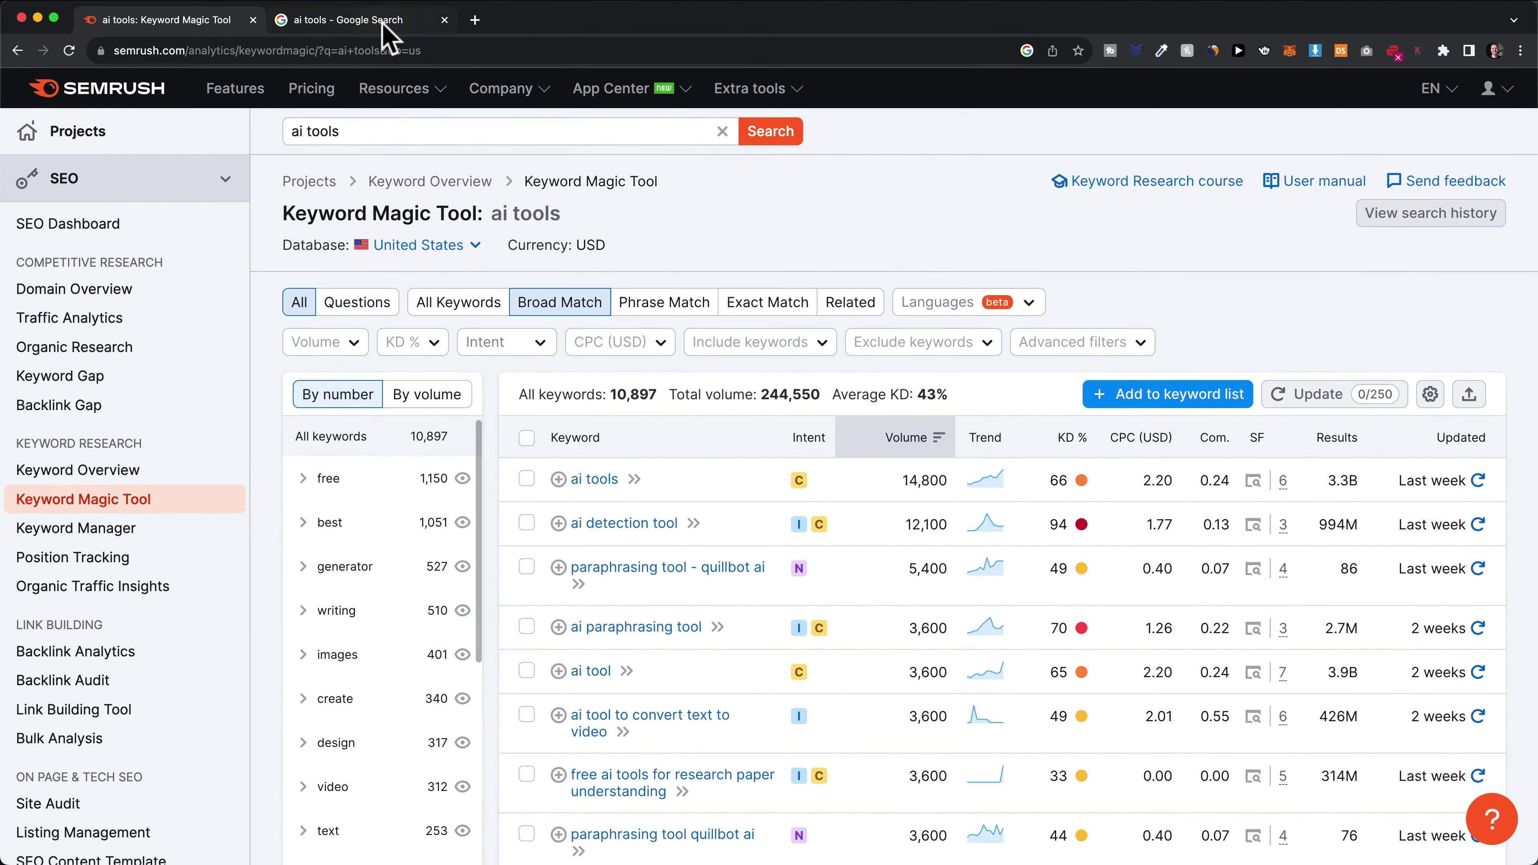
Examine the sponsored result on the Google page for "ai tools", and that keyword's CPC and competition in the Keyword Magic Tool
{"action": "left_click", "coordinate": [384, 23]}
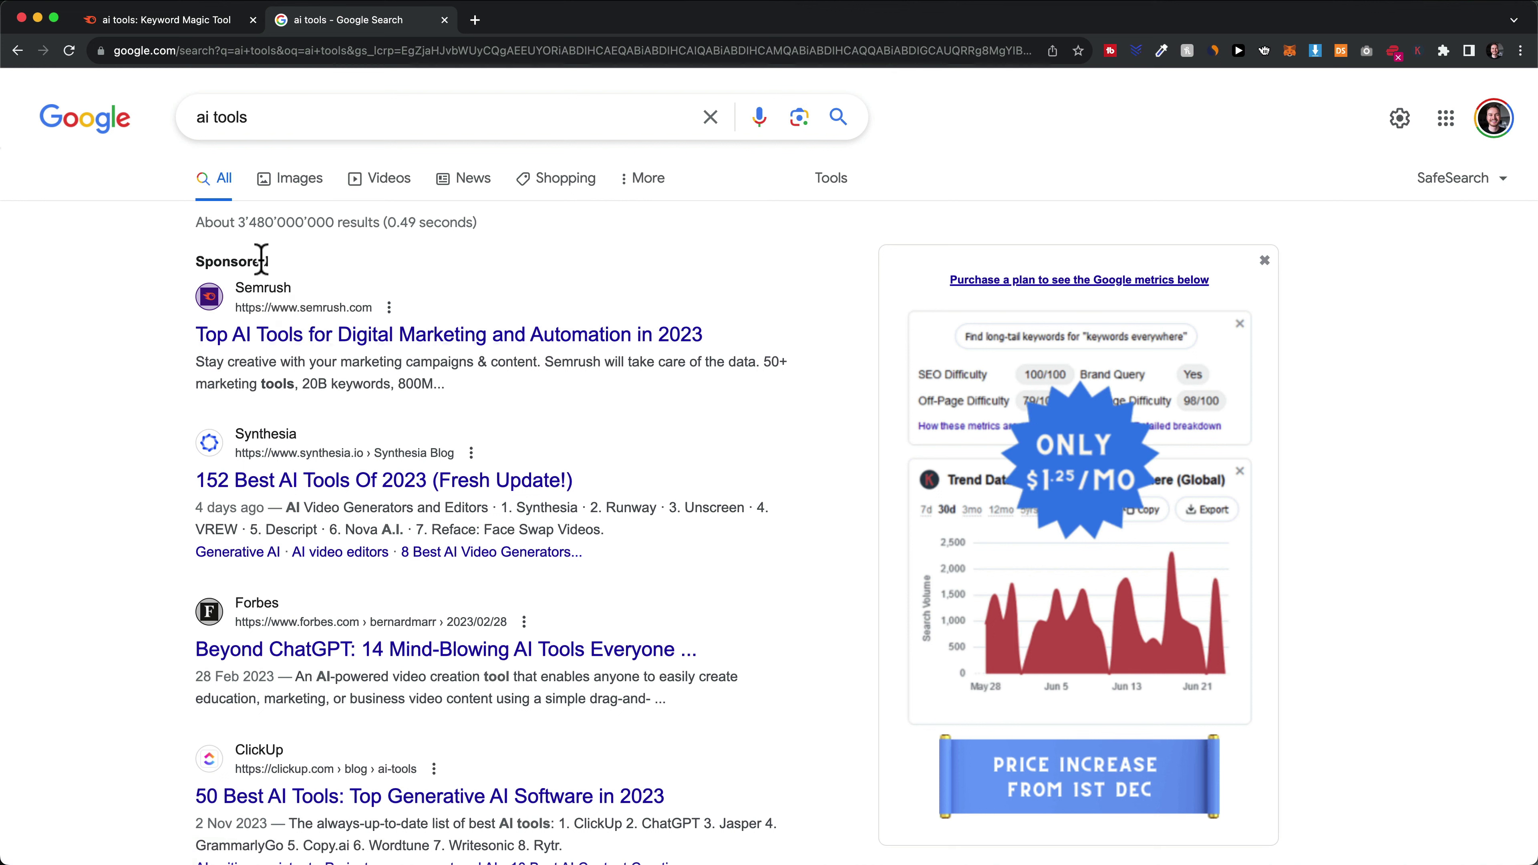
{"action": "left_click_drag", "start_coordinate": [206, 261], "coordinate": [285, 267]}
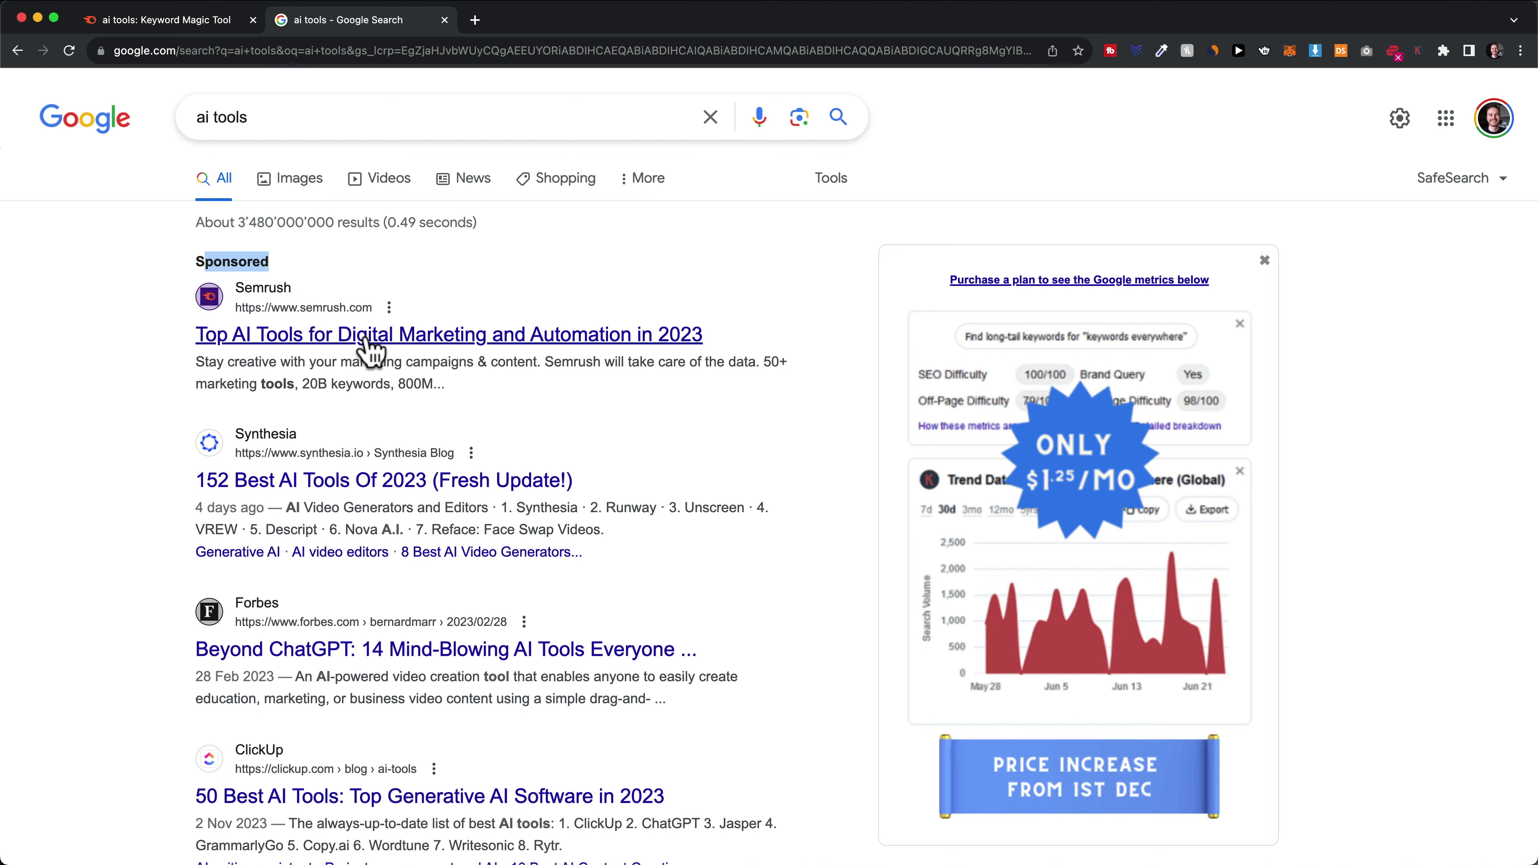
{"action": "left_click", "coordinate": [182, 19]}
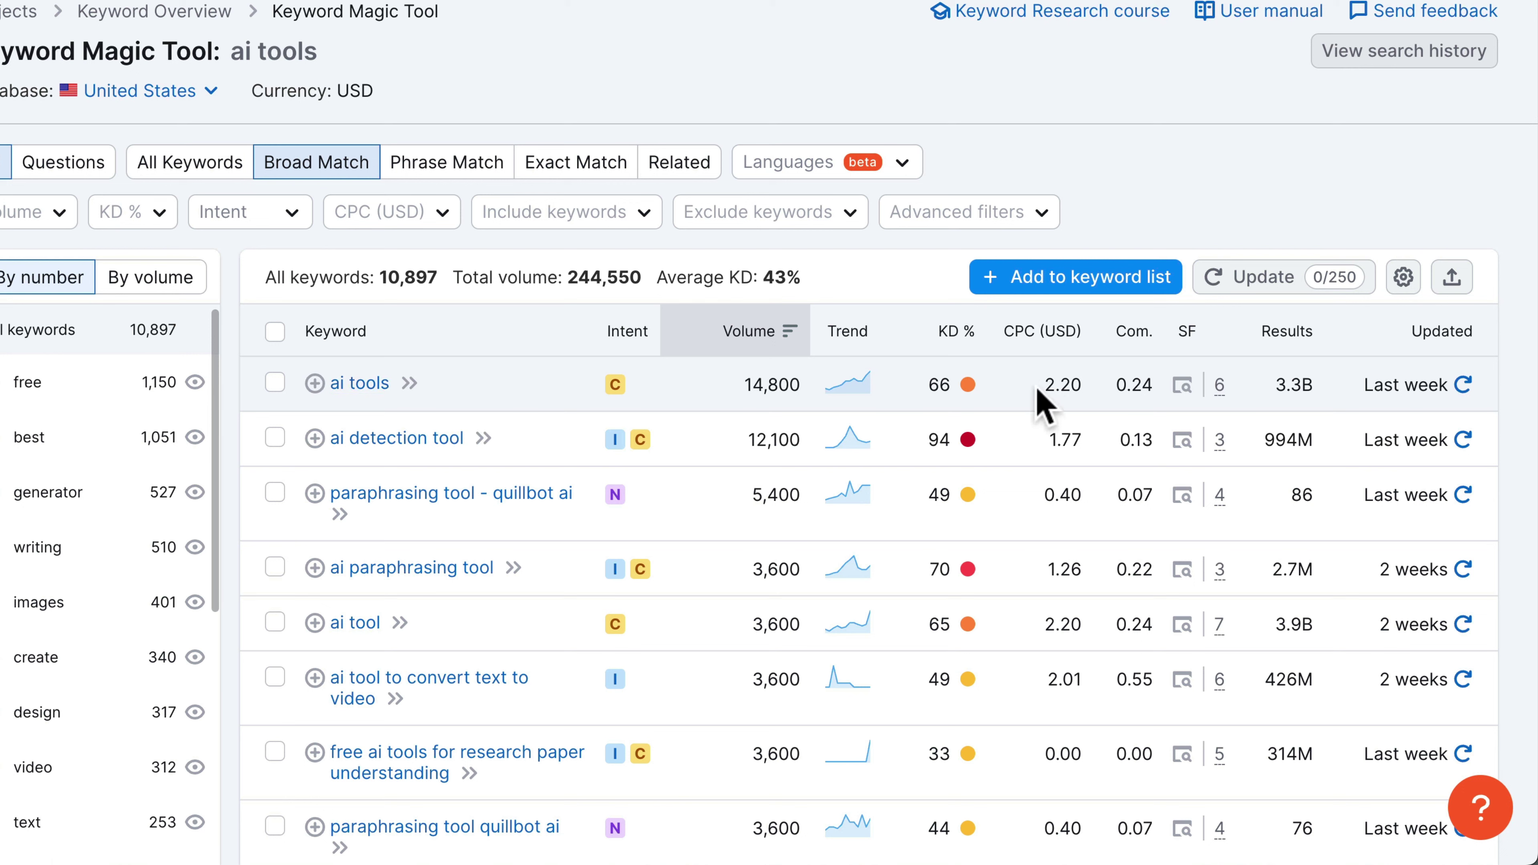
{"action": "left_click_drag", "start_coordinate": [1039, 388], "coordinate": [1071, 385]}
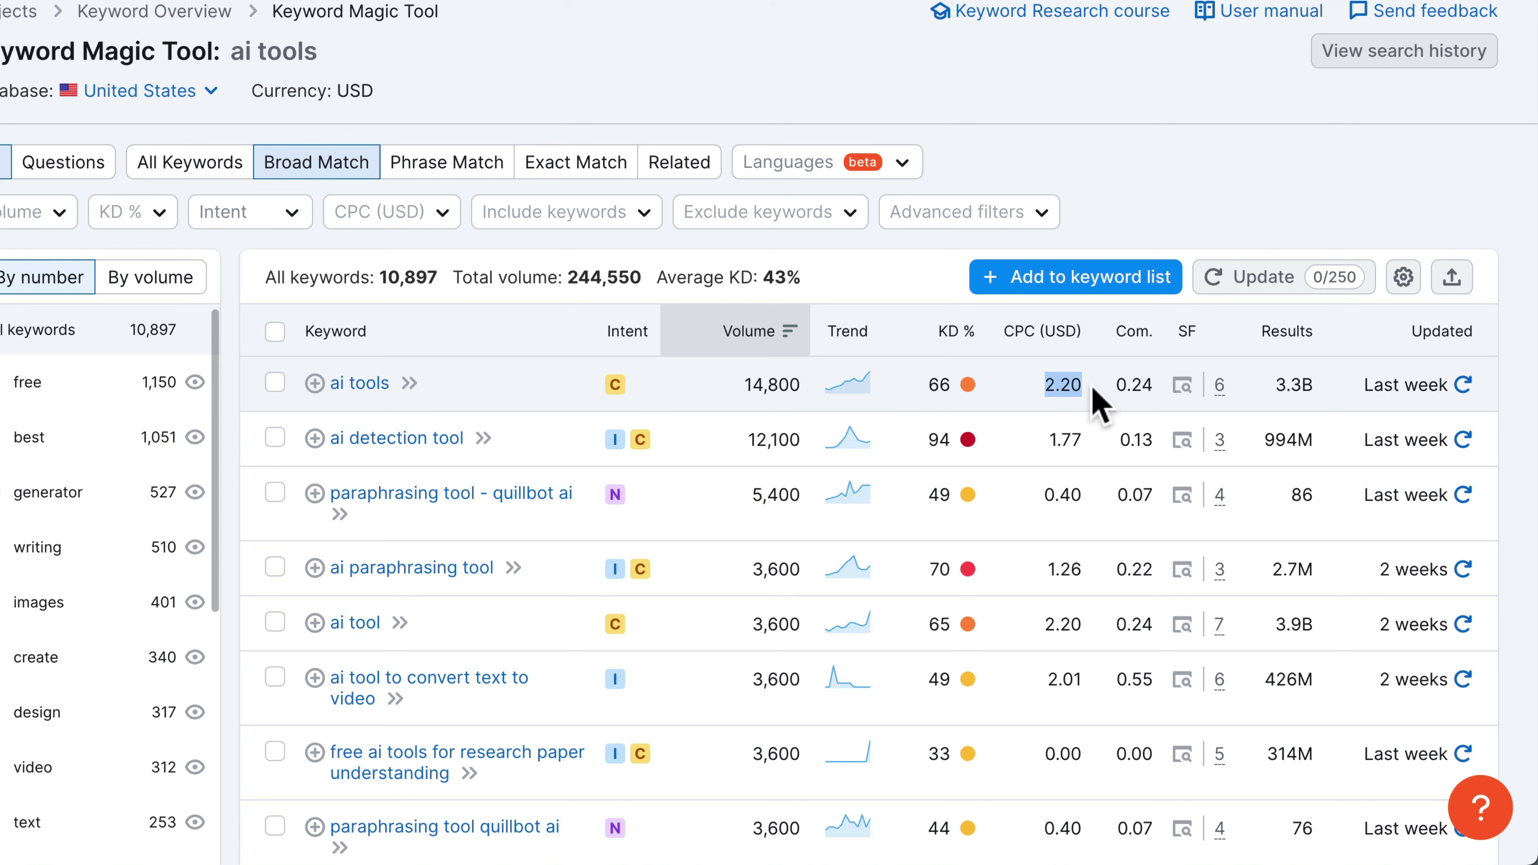
{"action": "left_click", "coordinate": [1091, 388]}
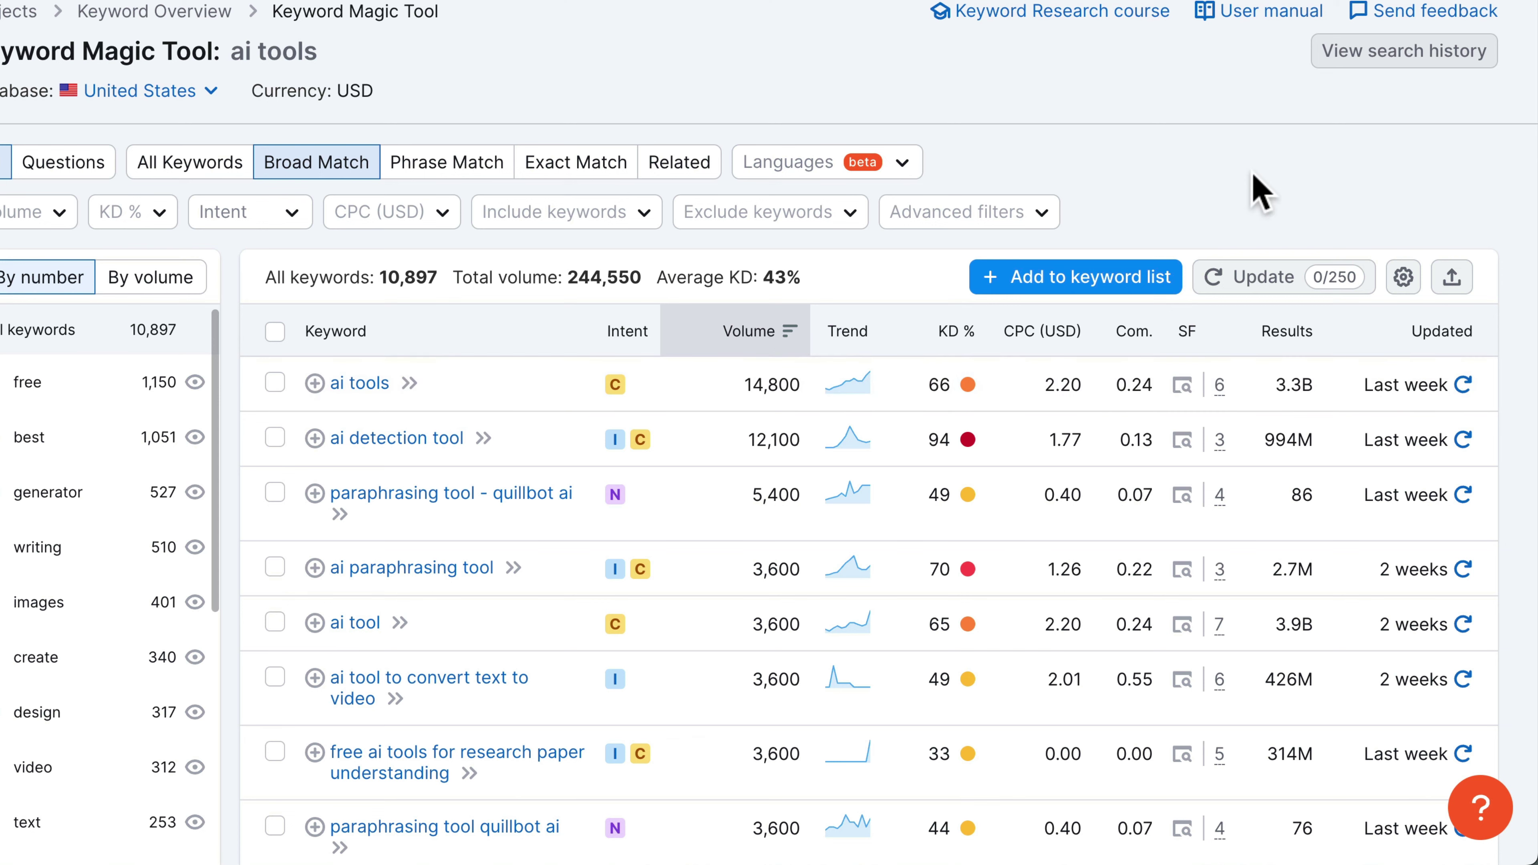
{"action": "mouse_move", "coordinate": [1148, 346]}
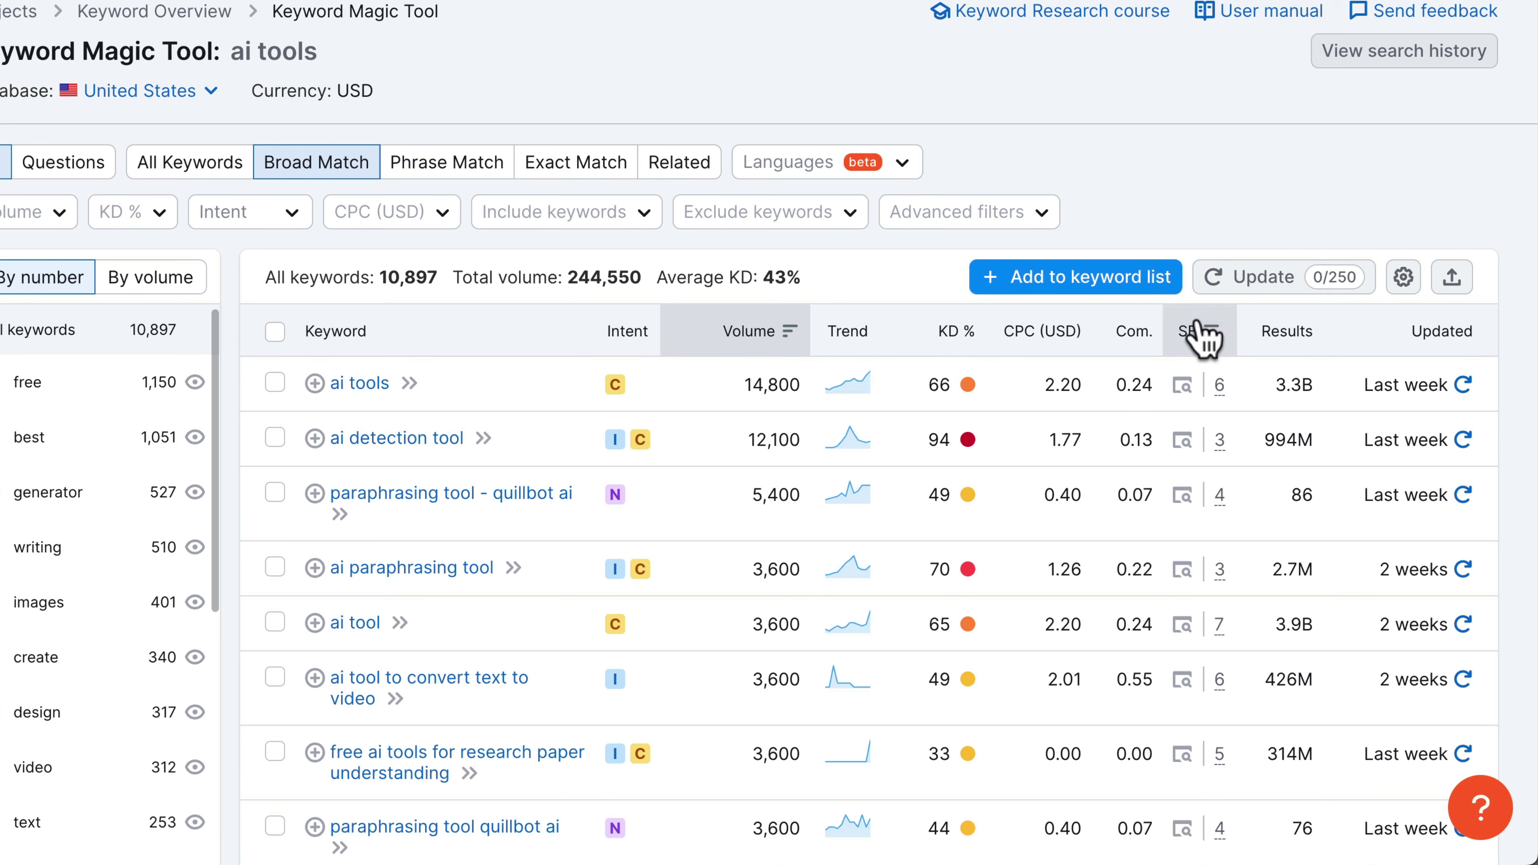
Check the SERP features column, and examine the Google results for "ai tools", including People also ask and Related searches
{"action": "mouse_move", "coordinate": [1190, 334]}
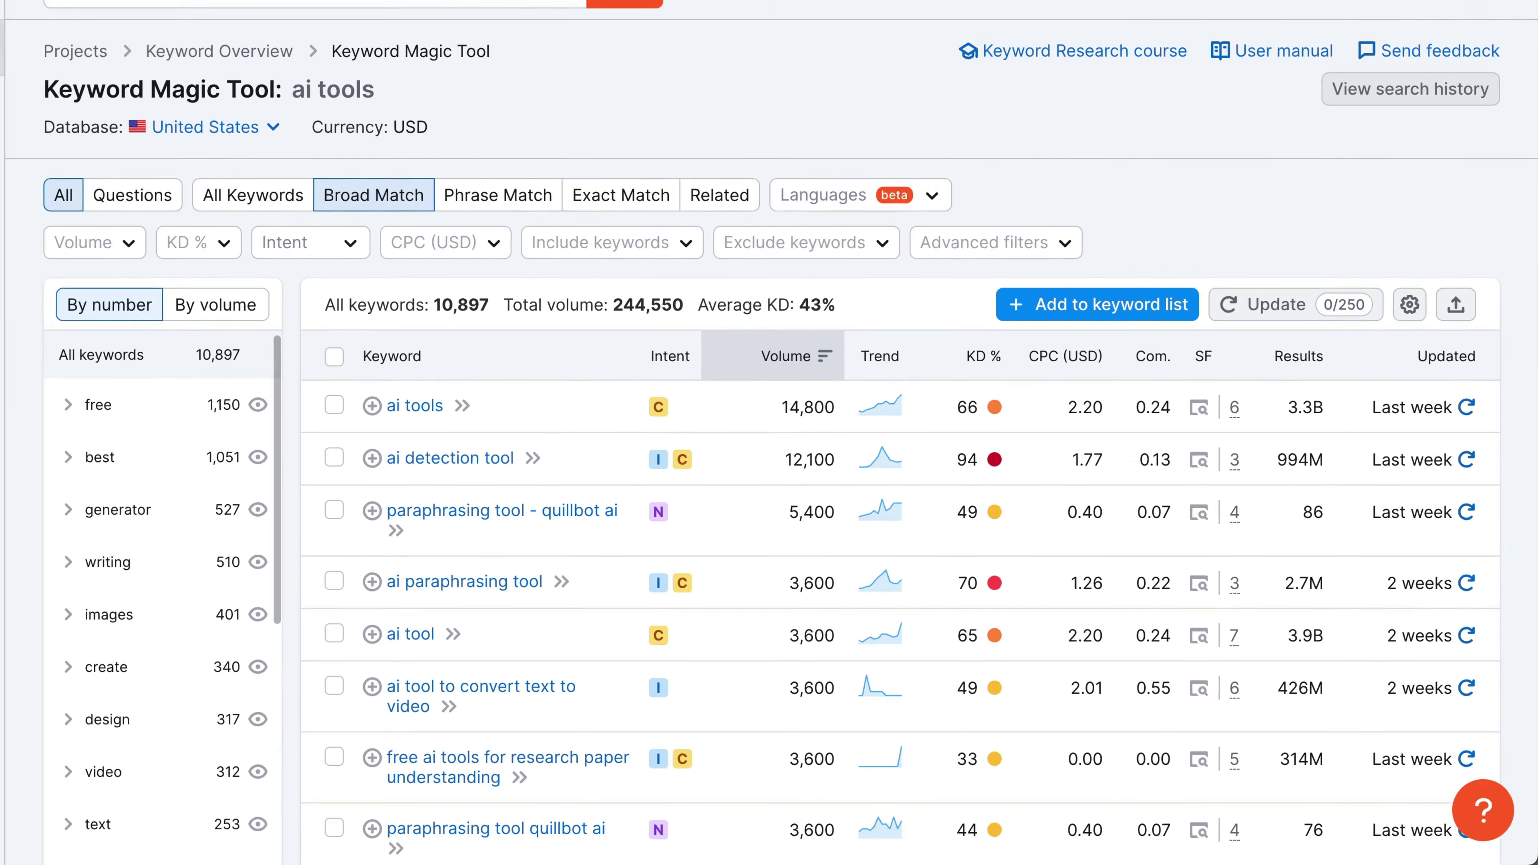
{"action": "left_click", "coordinate": [357, 20]}
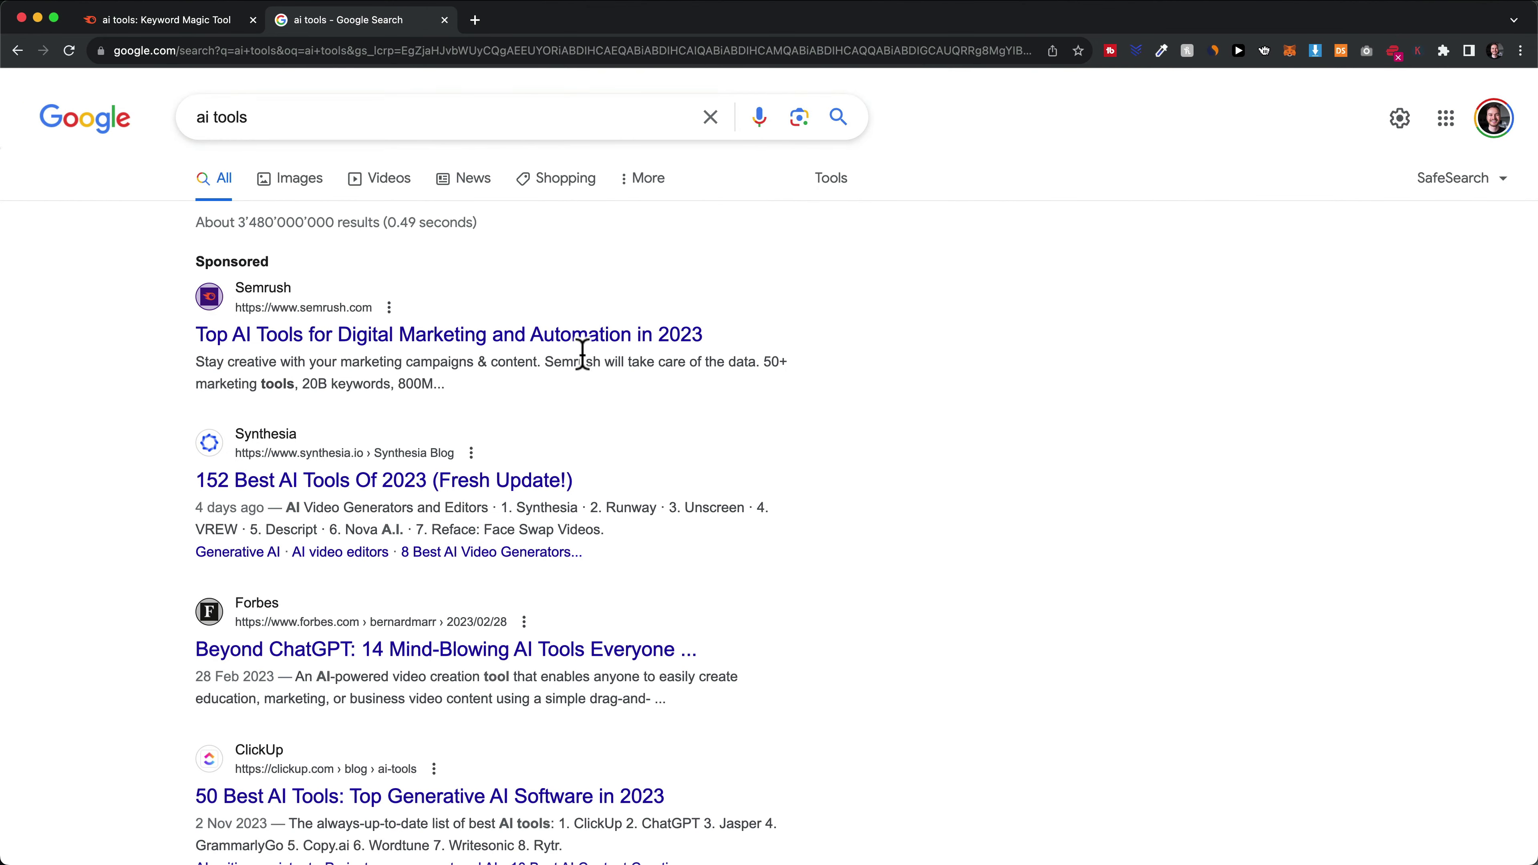
{"action": "scroll", "coordinate": [423, 381], "scroll_direction": "down", "scroll_amount": 3}
{"action": "scroll", "coordinate": [364, 273], "scroll_direction": "down", "scroll_amount": 2}
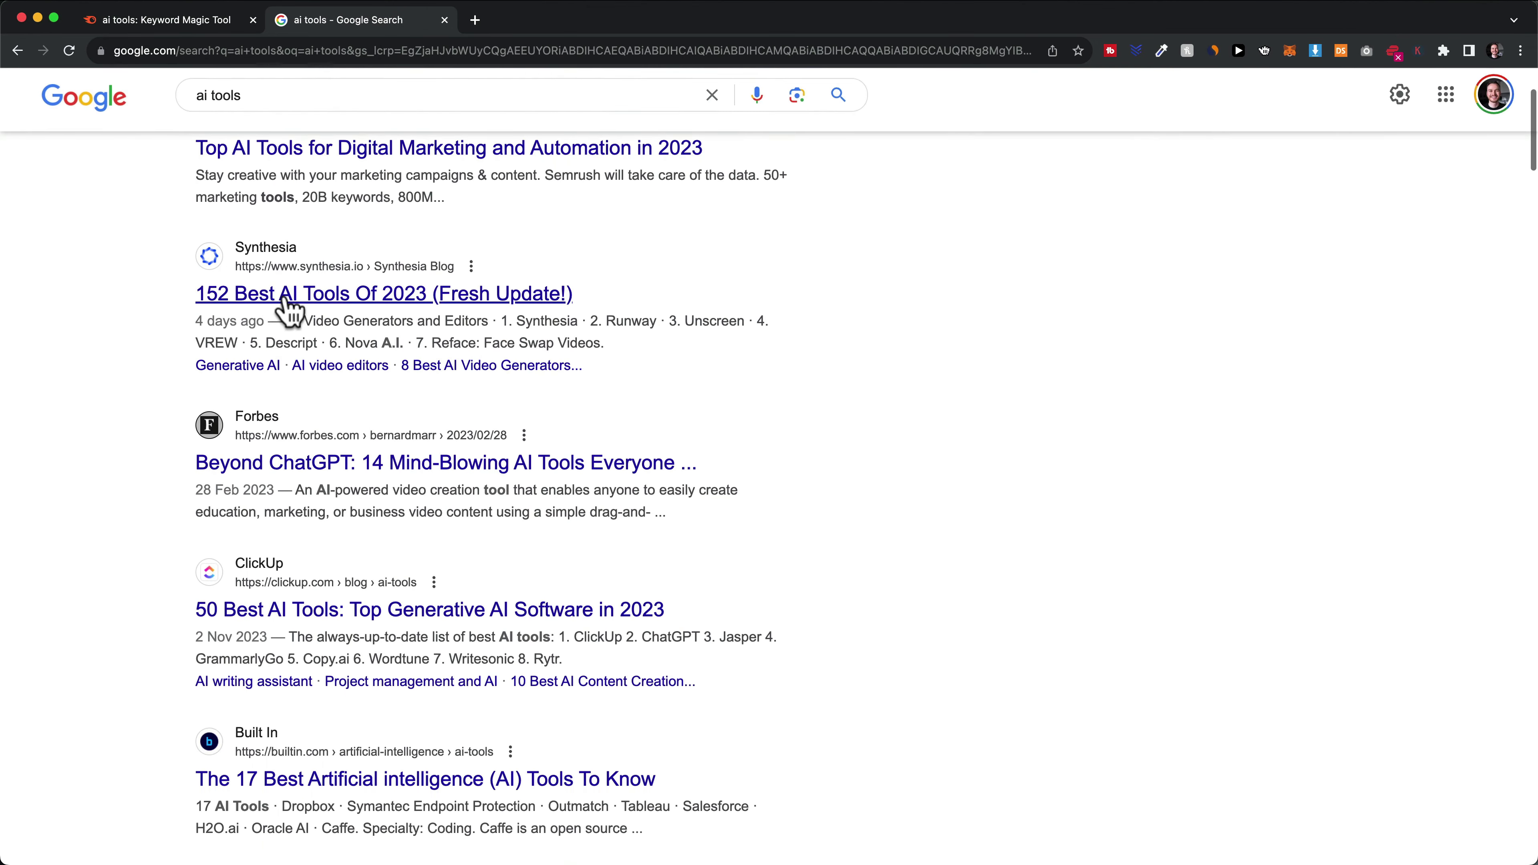
{"action": "scroll", "coordinate": [371, 297], "scroll_direction": "down", "scroll_amount": 10}
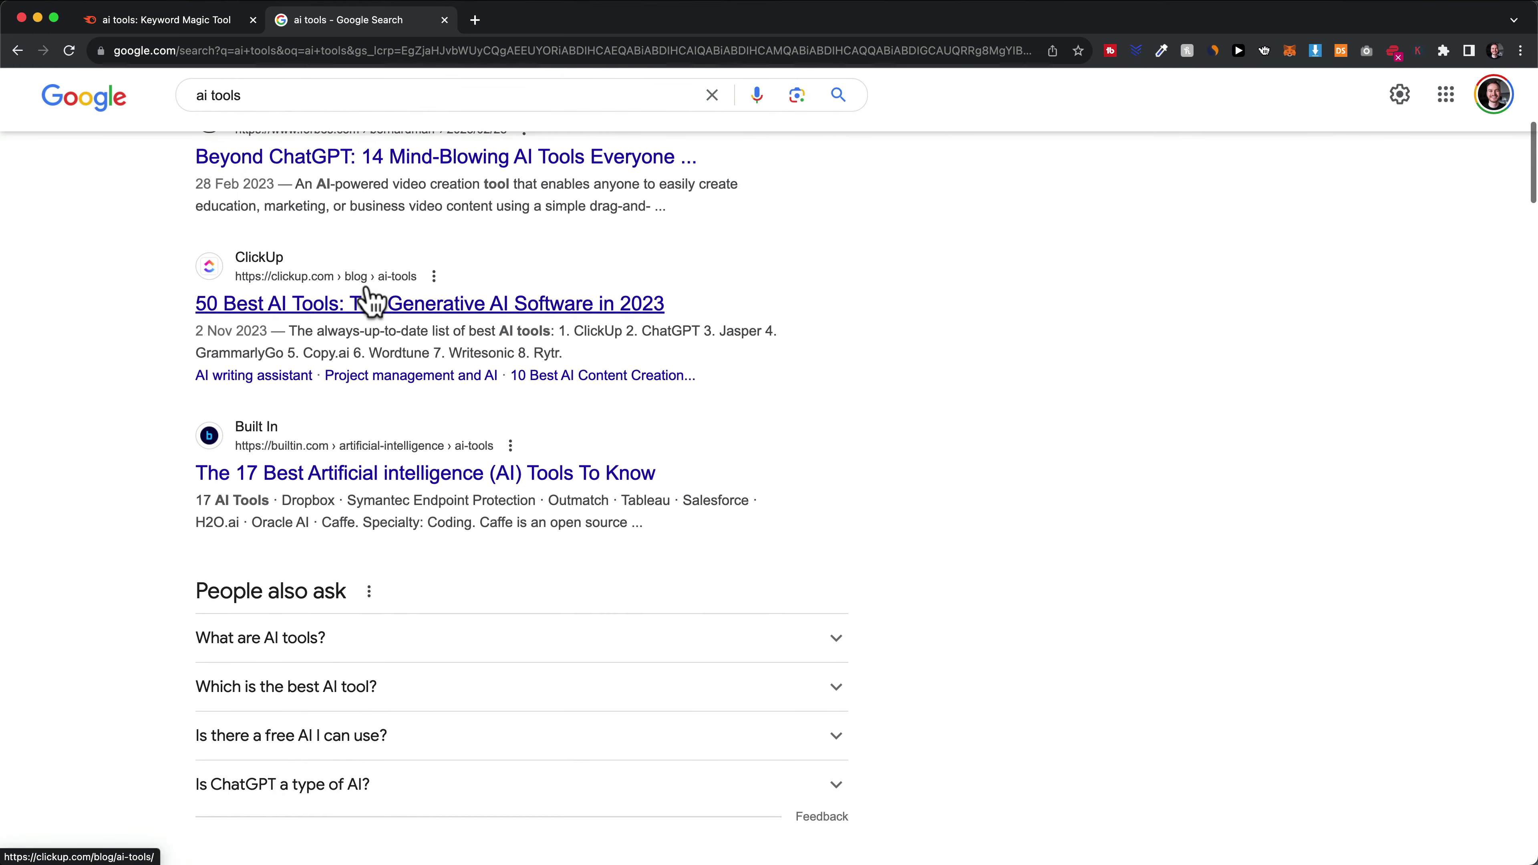
{"action": "left_click_drag", "start_coordinate": [206, 341], "coordinate": [399, 327]}
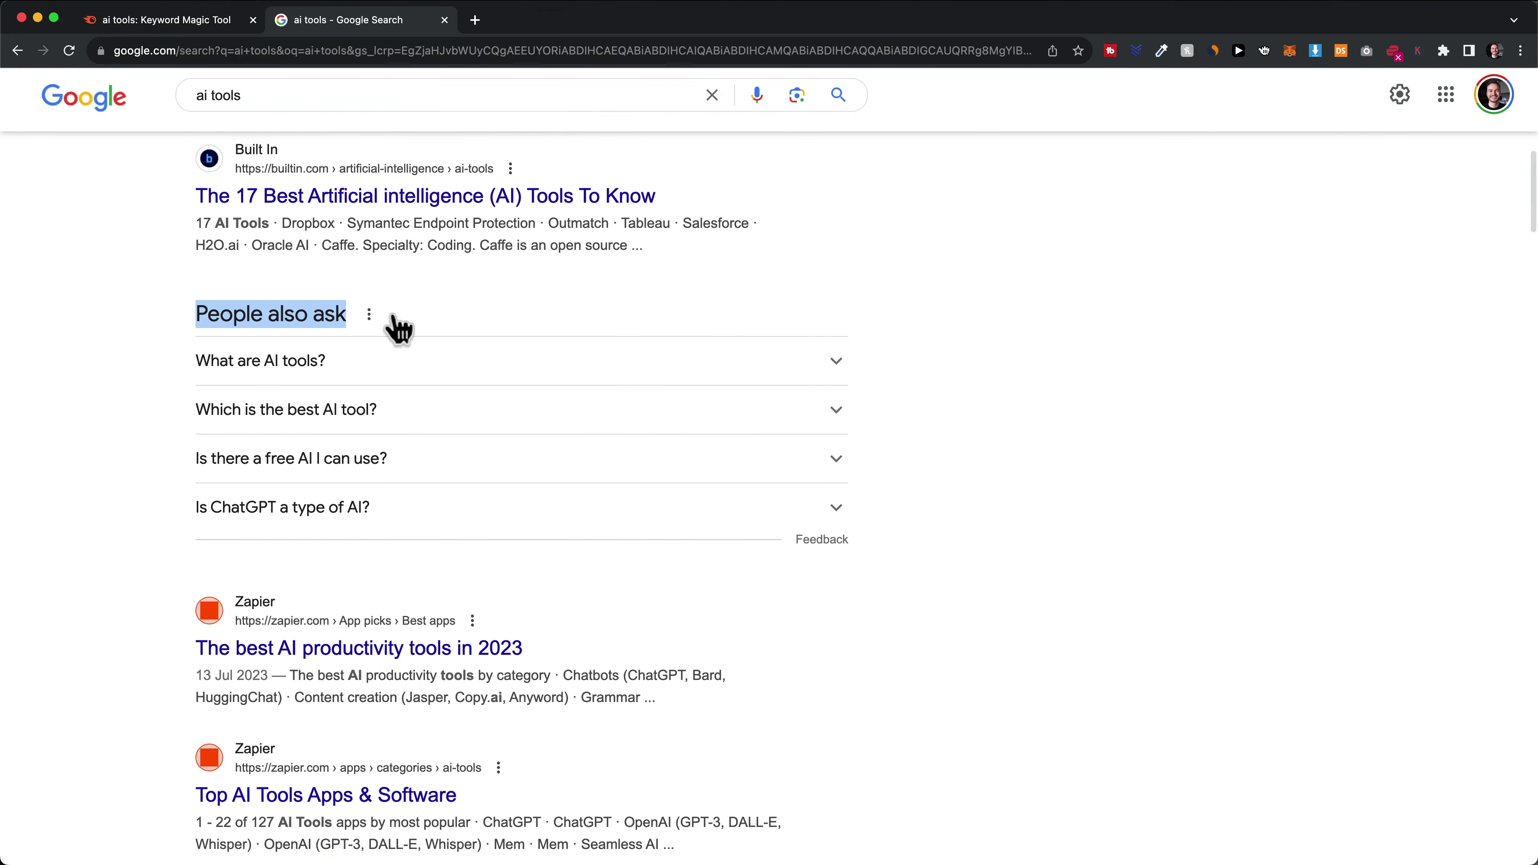
{"action": "scroll", "coordinate": [399, 330], "scroll_direction": "down", "scroll_amount": 11}
{"action": "scroll", "coordinate": [400, 331], "scroll_direction": "down", "scroll_amount": 13}
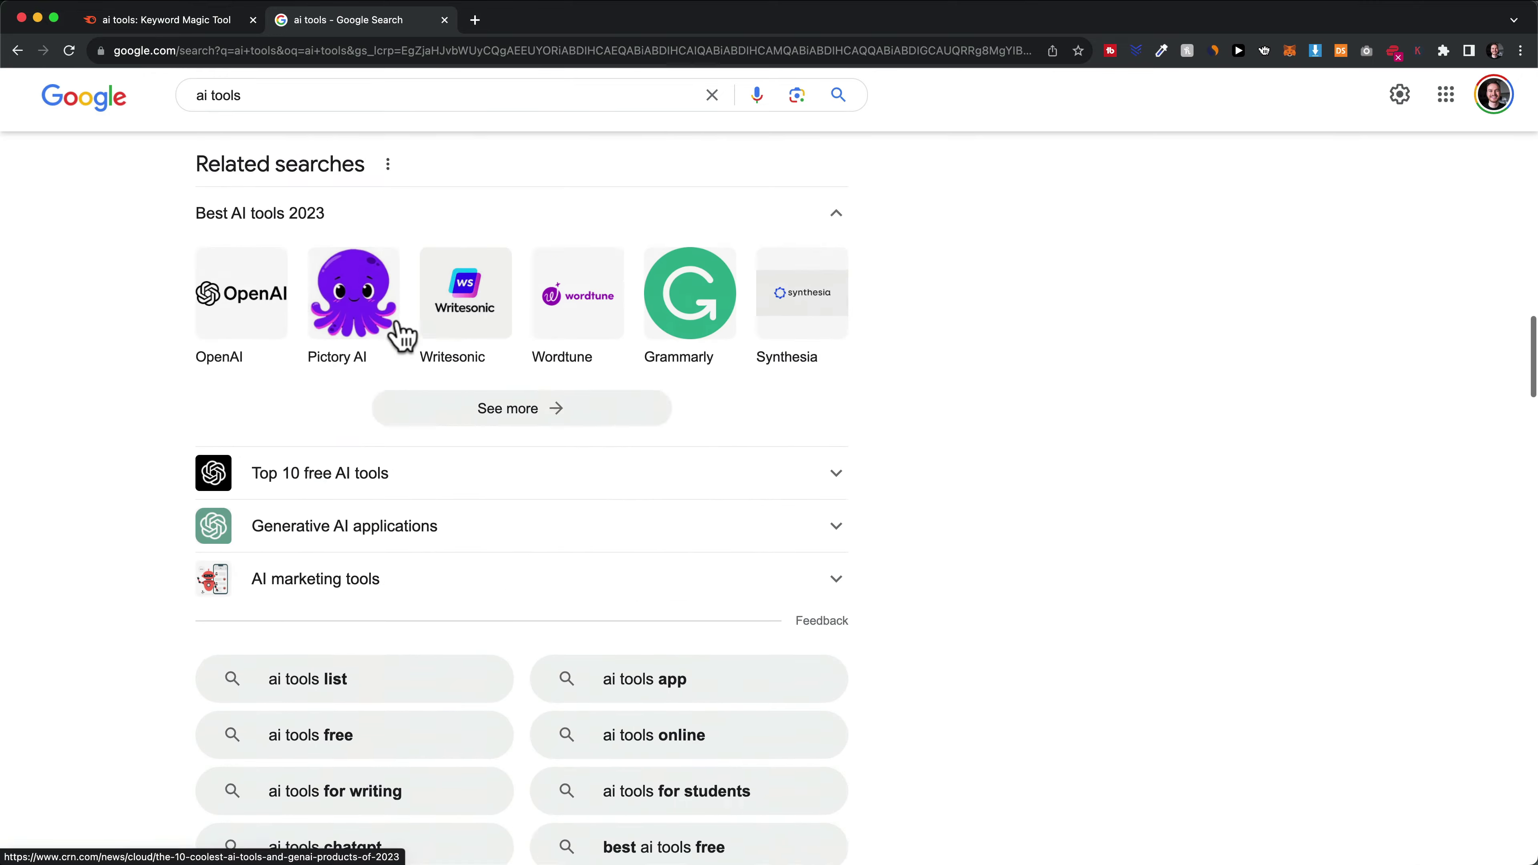
{"action": "scroll", "coordinate": [401, 333], "scroll_direction": "up", "scroll_amount": 3}
{"action": "left_click_drag", "start_coordinate": [196, 354], "coordinate": [395, 360]}
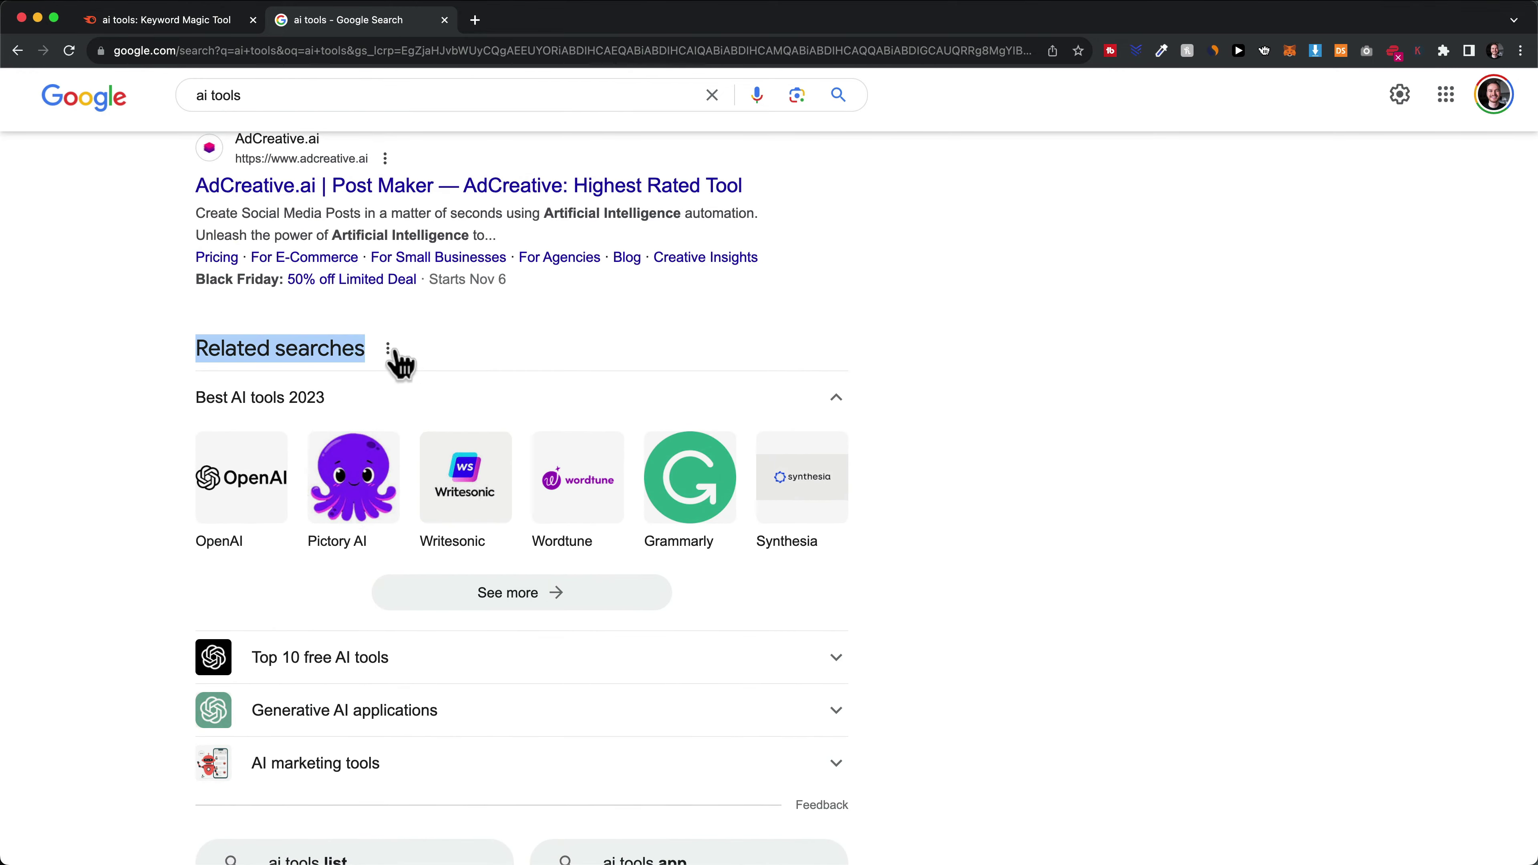
{"action": "scroll", "coordinate": [553, 461], "scroll_direction": "up", "scroll_amount": 15}
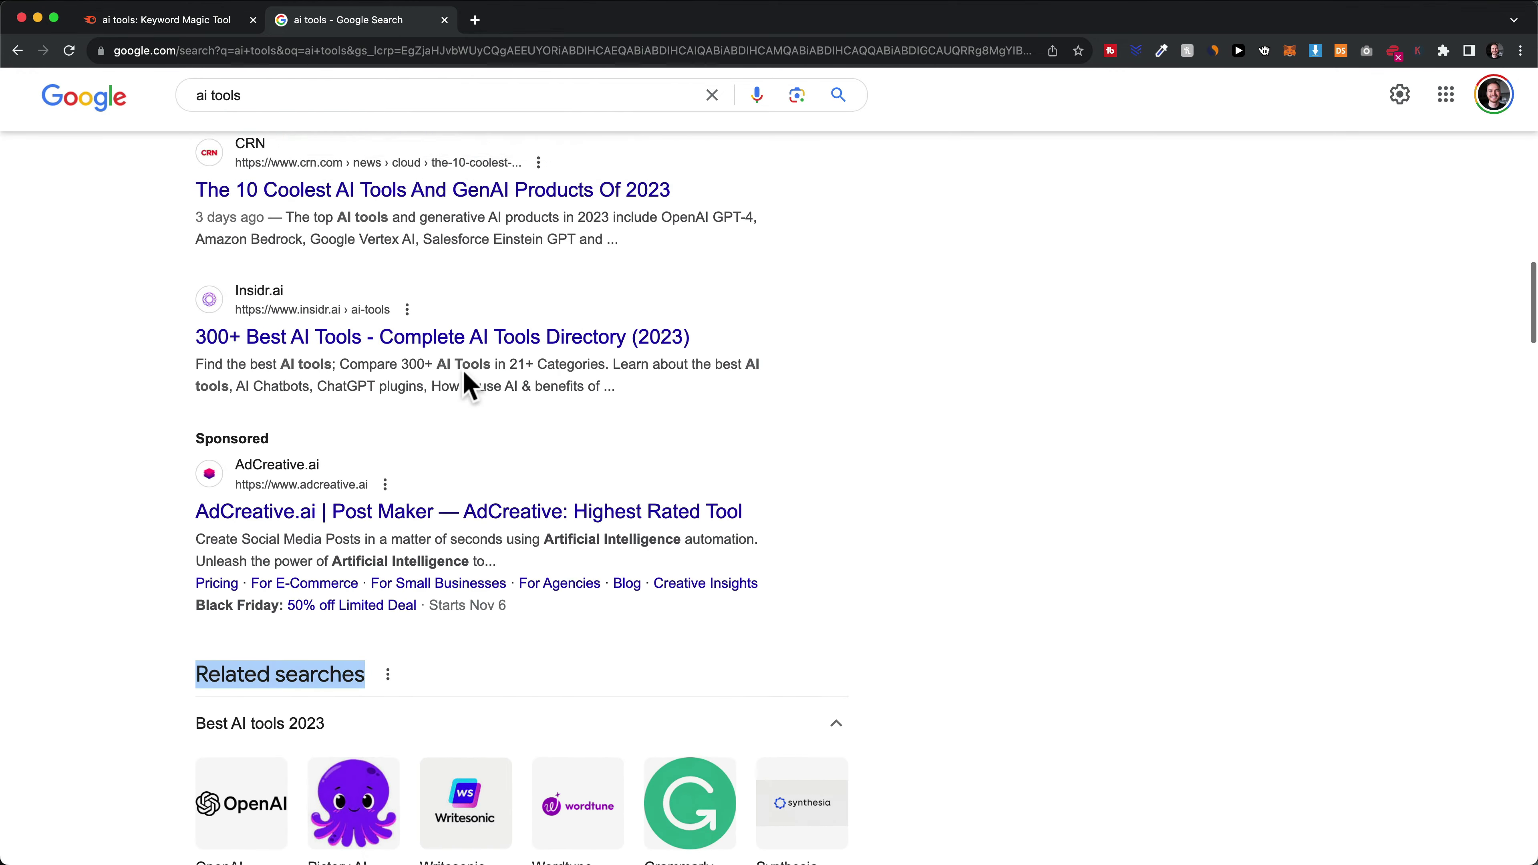
{"action": "scroll", "coordinate": [1151, 241], "scroll_direction": "up", "scroll_amount": 10}
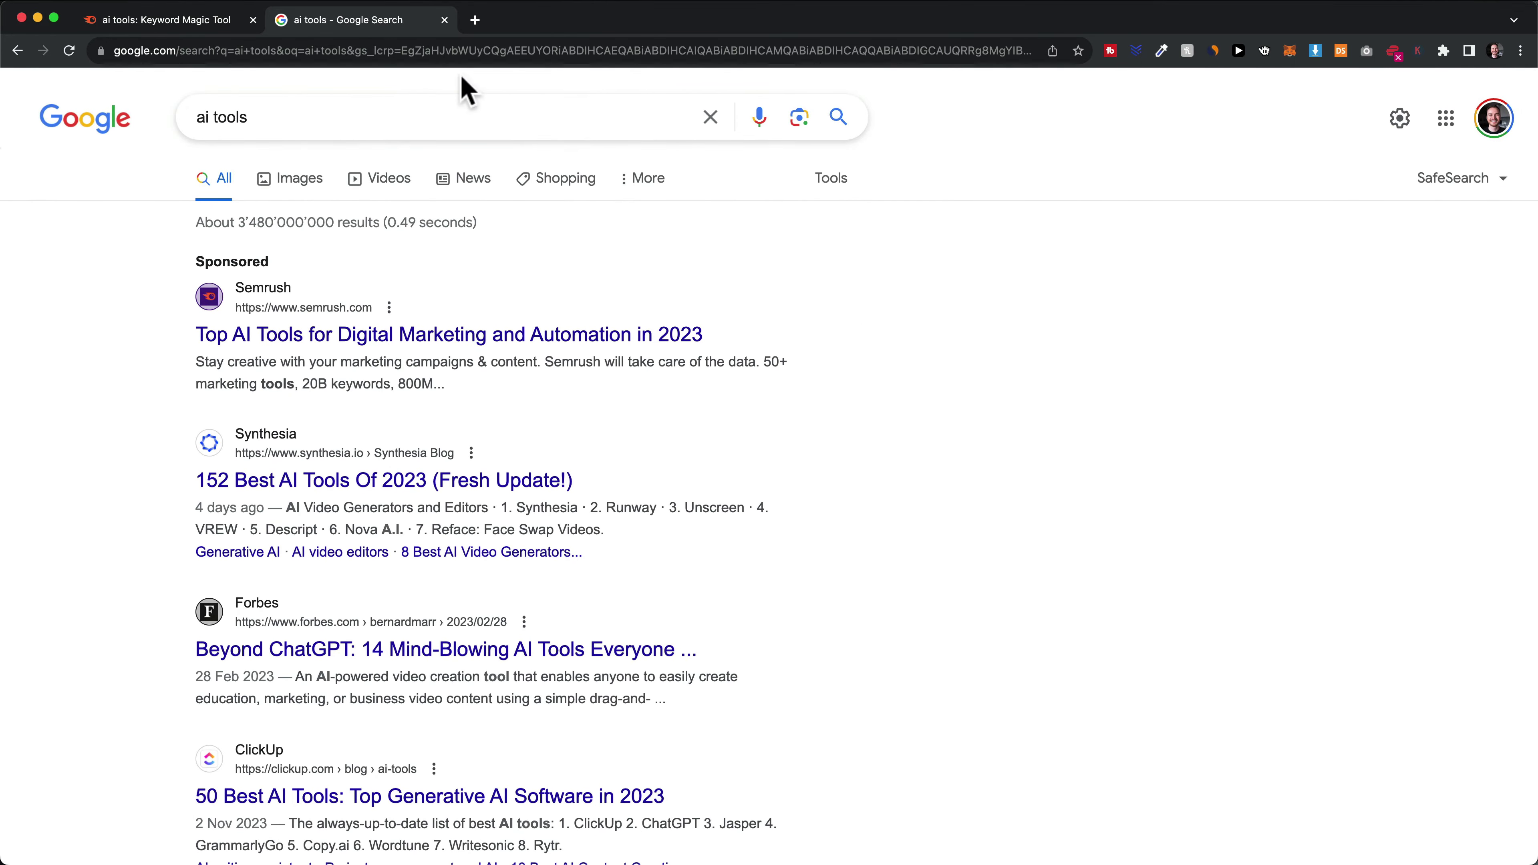
Return to the Keyword Magic Tool and review the Results and Updated columns
{"action": "left_click", "coordinate": [218, 20]}
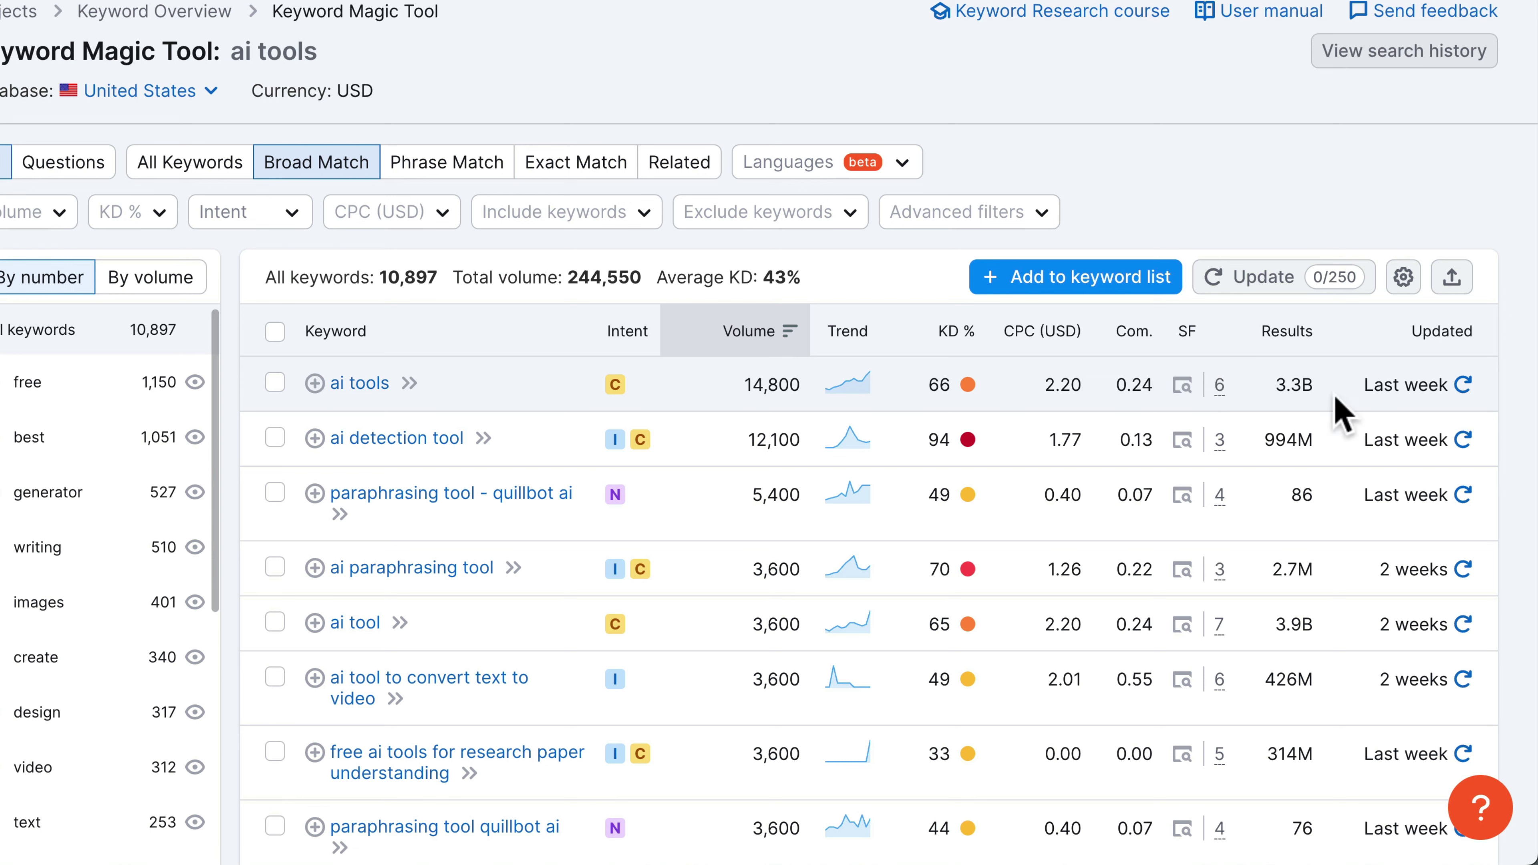
{"action": "mouse_move", "coordinate": [1305, 347]}
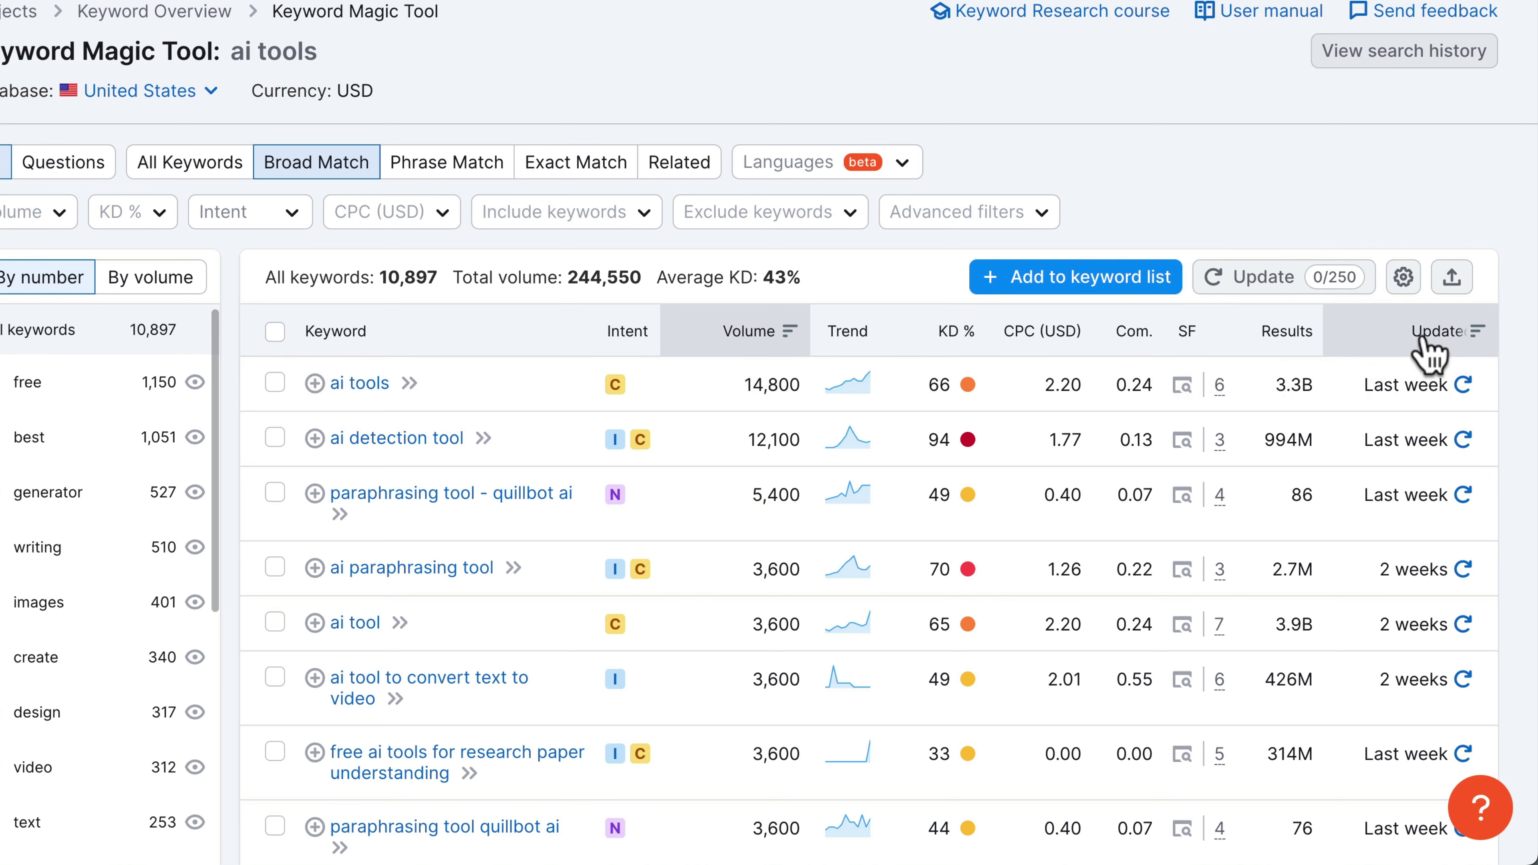
{"action": "mouse_move", "coordinate": [1437, 349]}
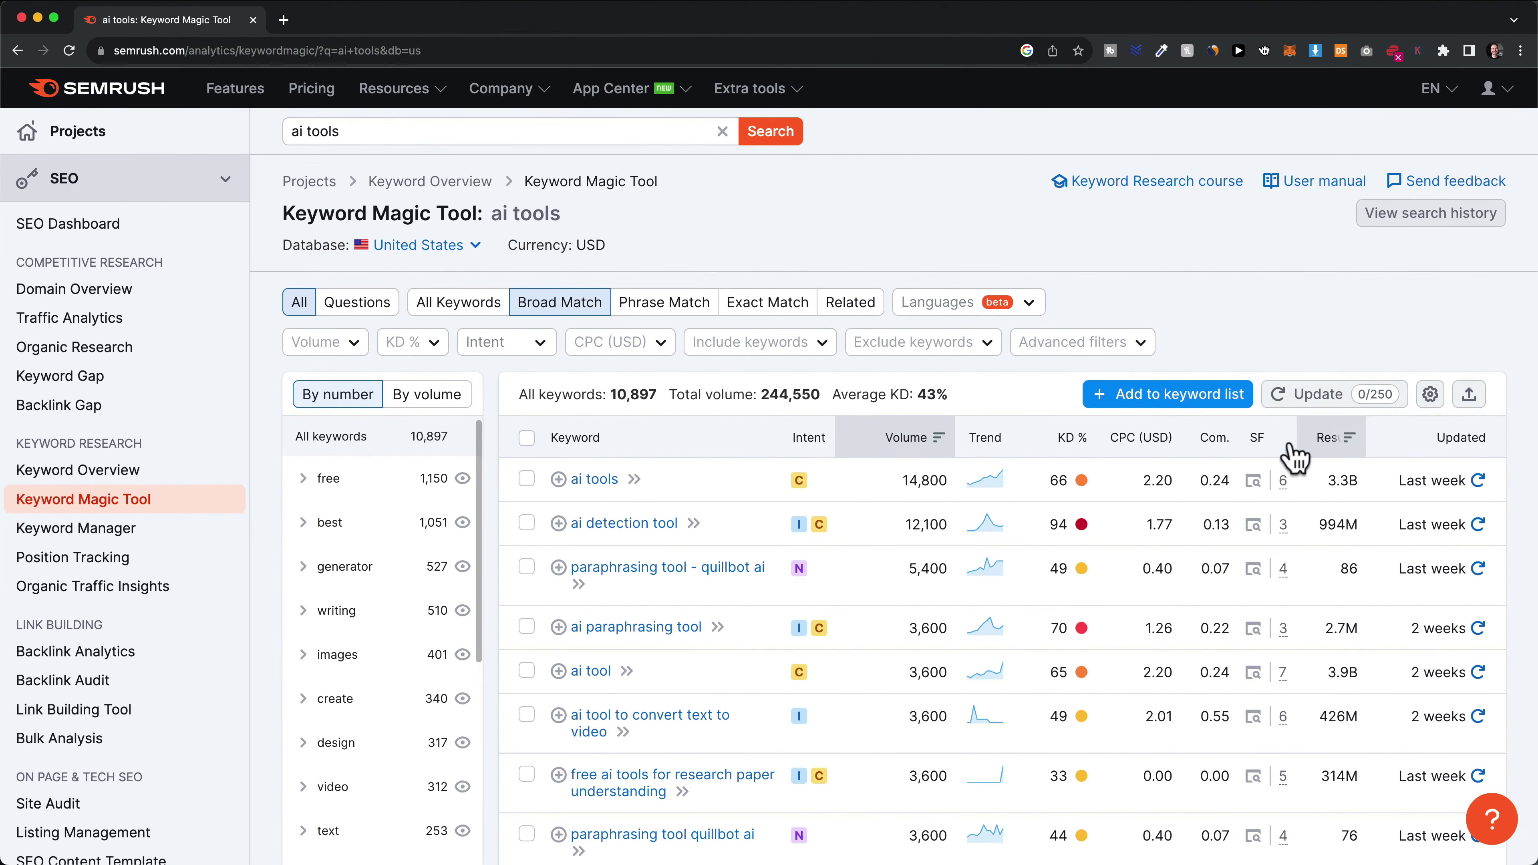
Review the Keyword Difficulty column again and inspect the difficulty ratings in the keyword list
{"action": "mouse_move", "coordinate": [1046, 448]}
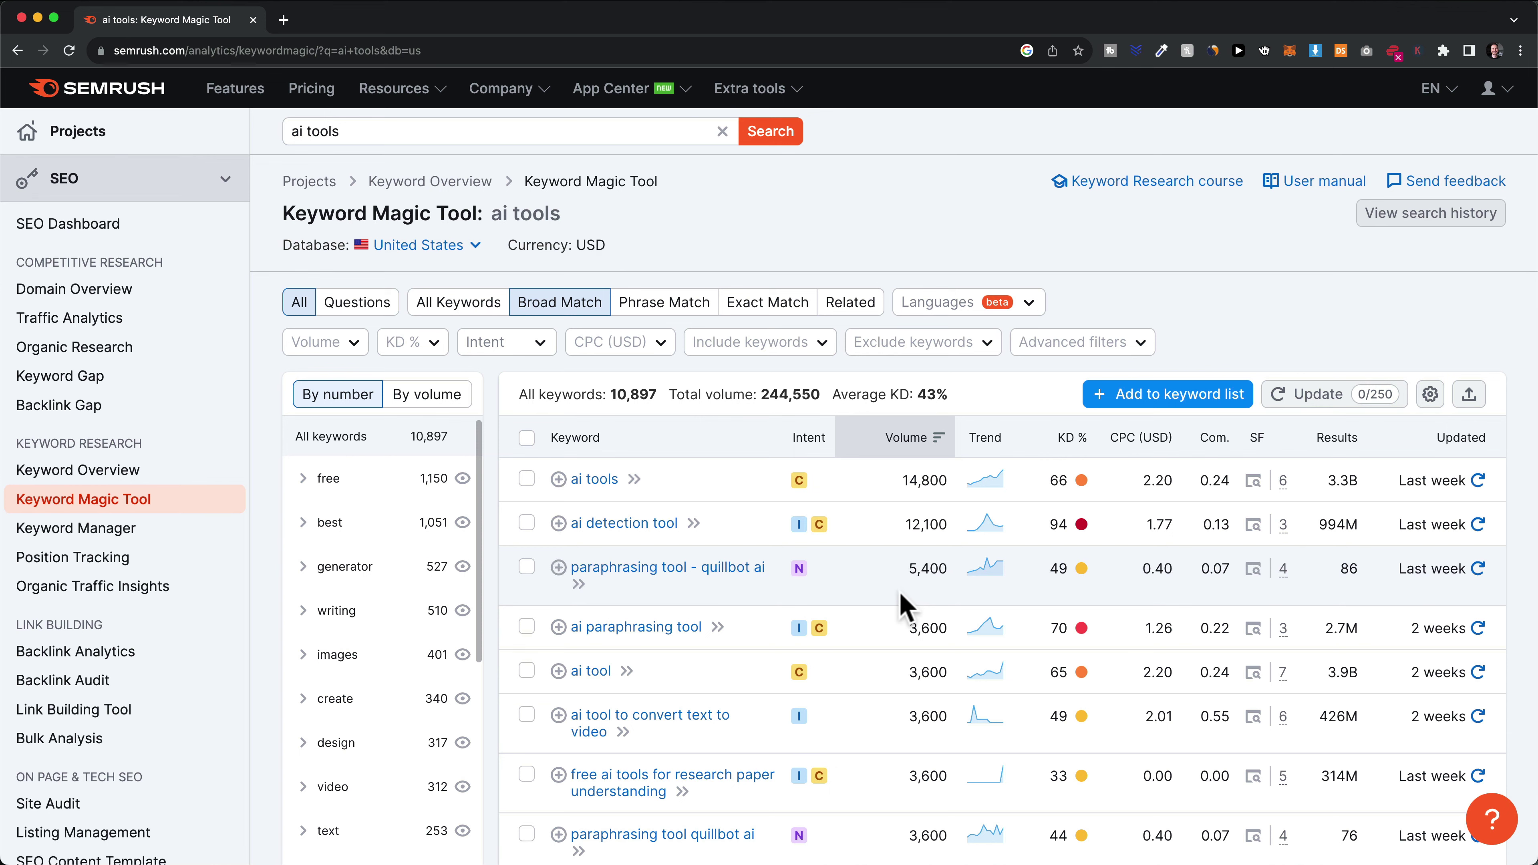
{"action": "scroll", "coordinate": [901, 603], "scroll_direction": "down", "scroll_amount": 1}
{"action": "mouse_move", "coordinate": [1076, 473]}
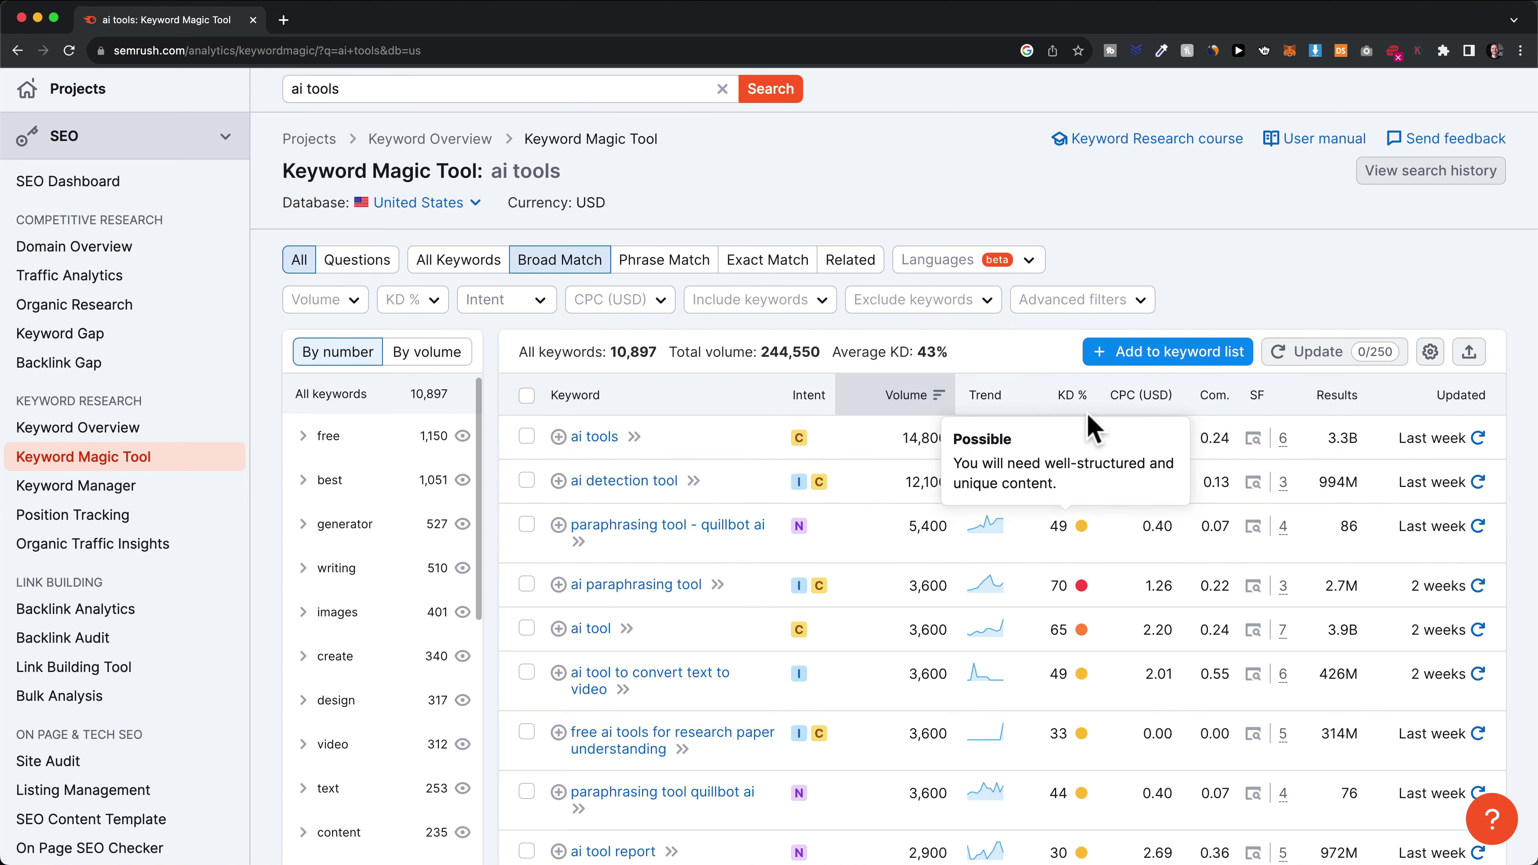
Filter the "ai tools" keywords by Keyword Difficulty to Very easy (0–14%)
{"action": "mouse_move", "coordinate": [1071, 404]}
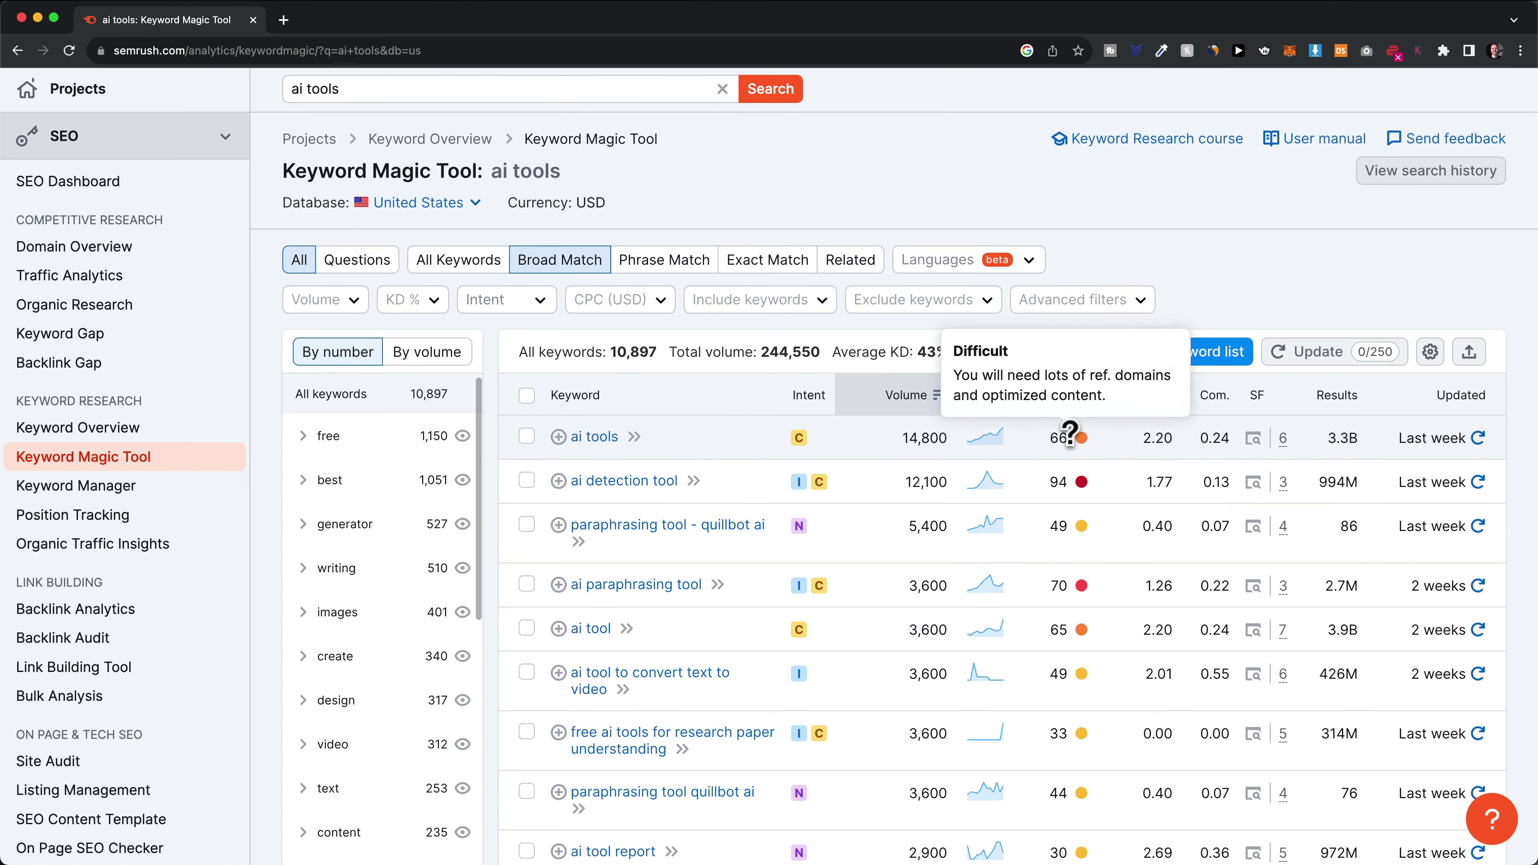
{"action": "scroll", "coordinate": [1078, 434], "scroll_direction": "down", "scroll_amount": 2}
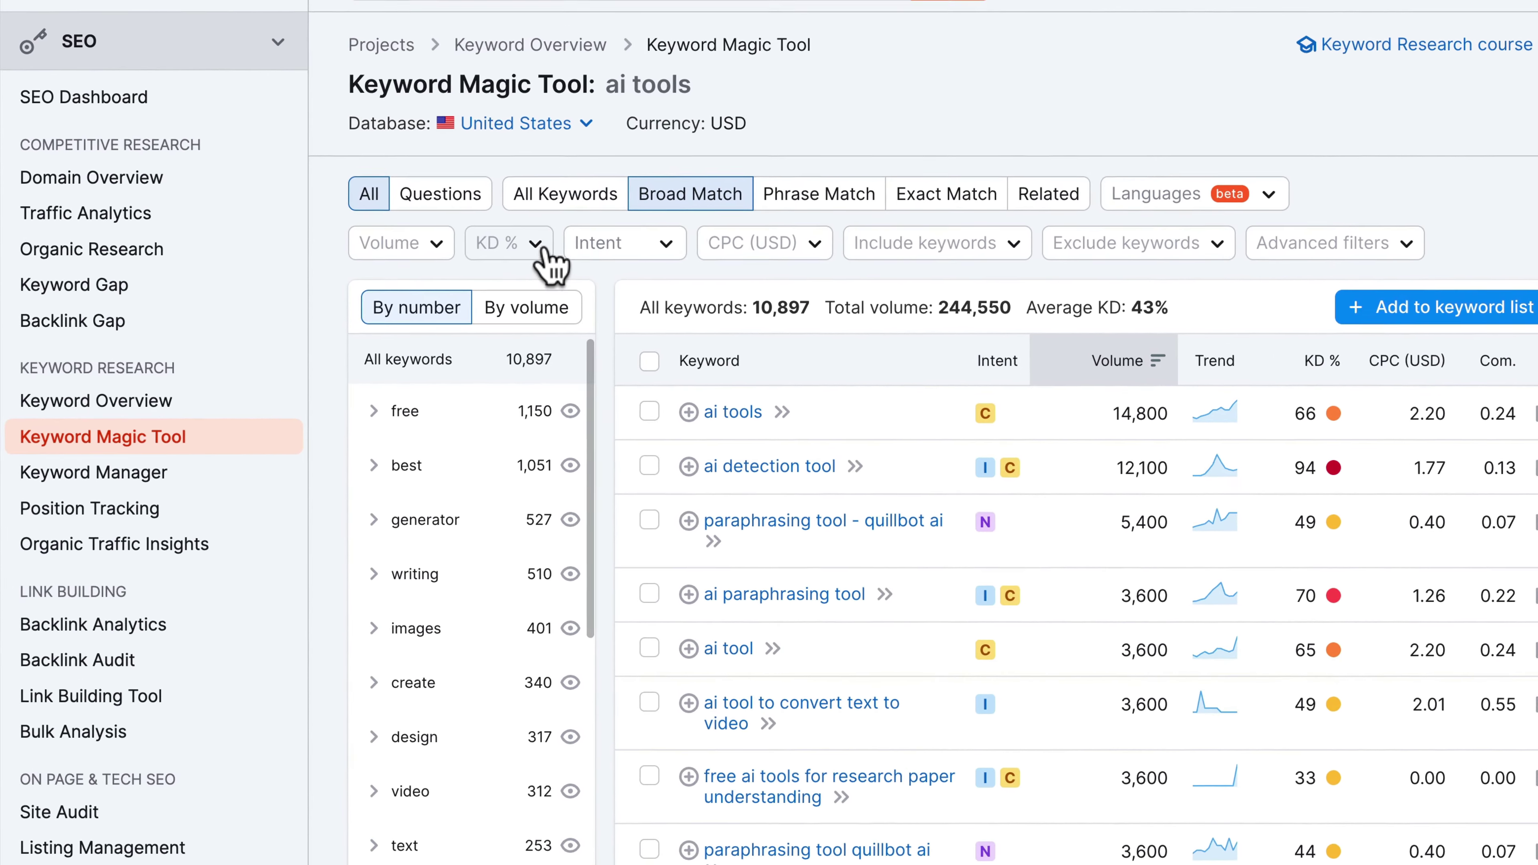
{"action": "left_click", "coordinate": [532, 246]}
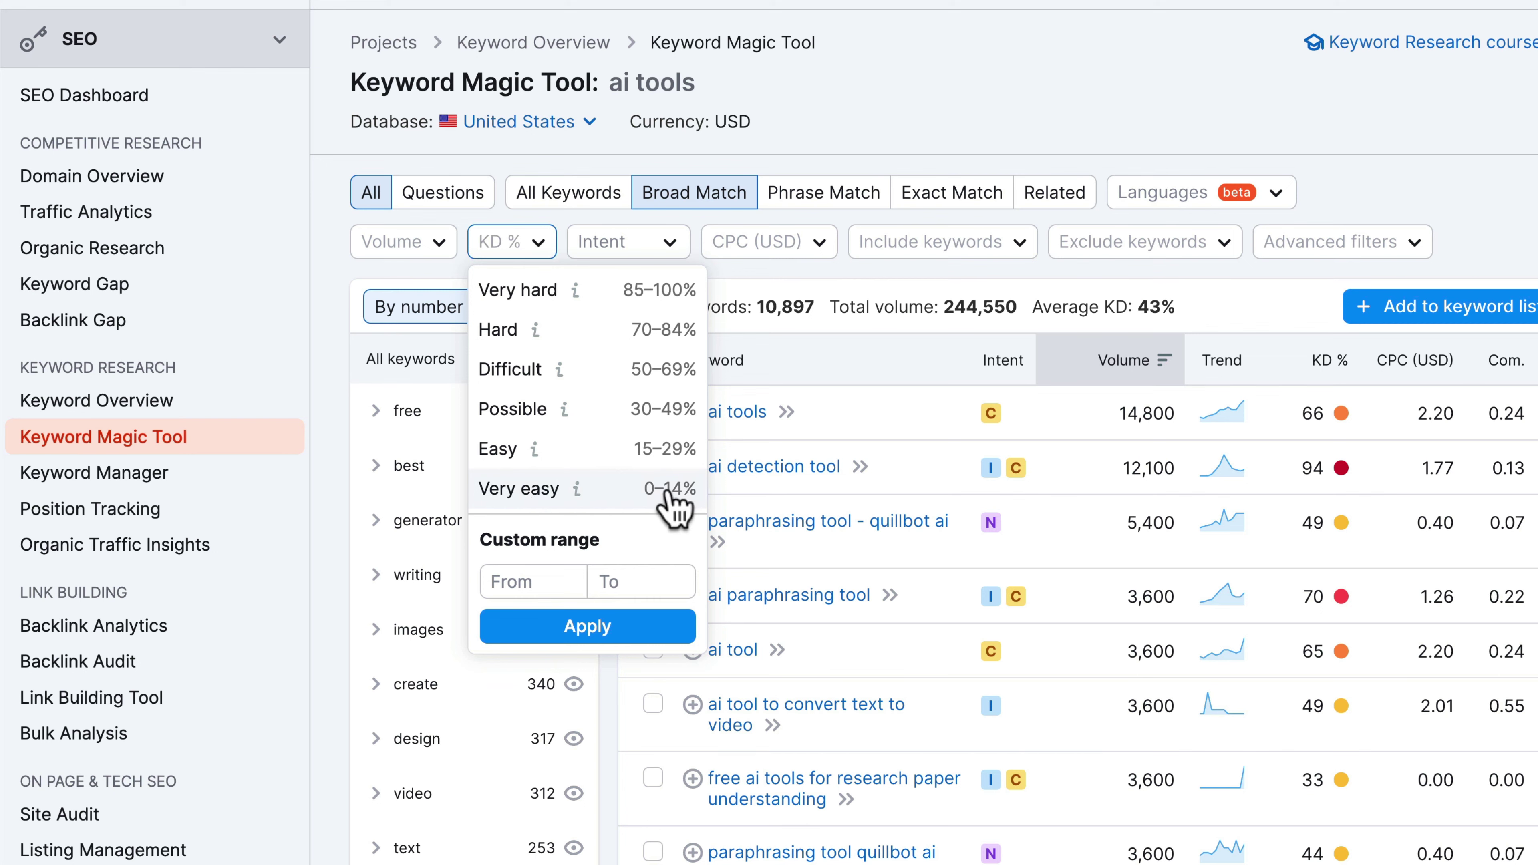
{"action": "left_click", "coordinate": [591, 491]}
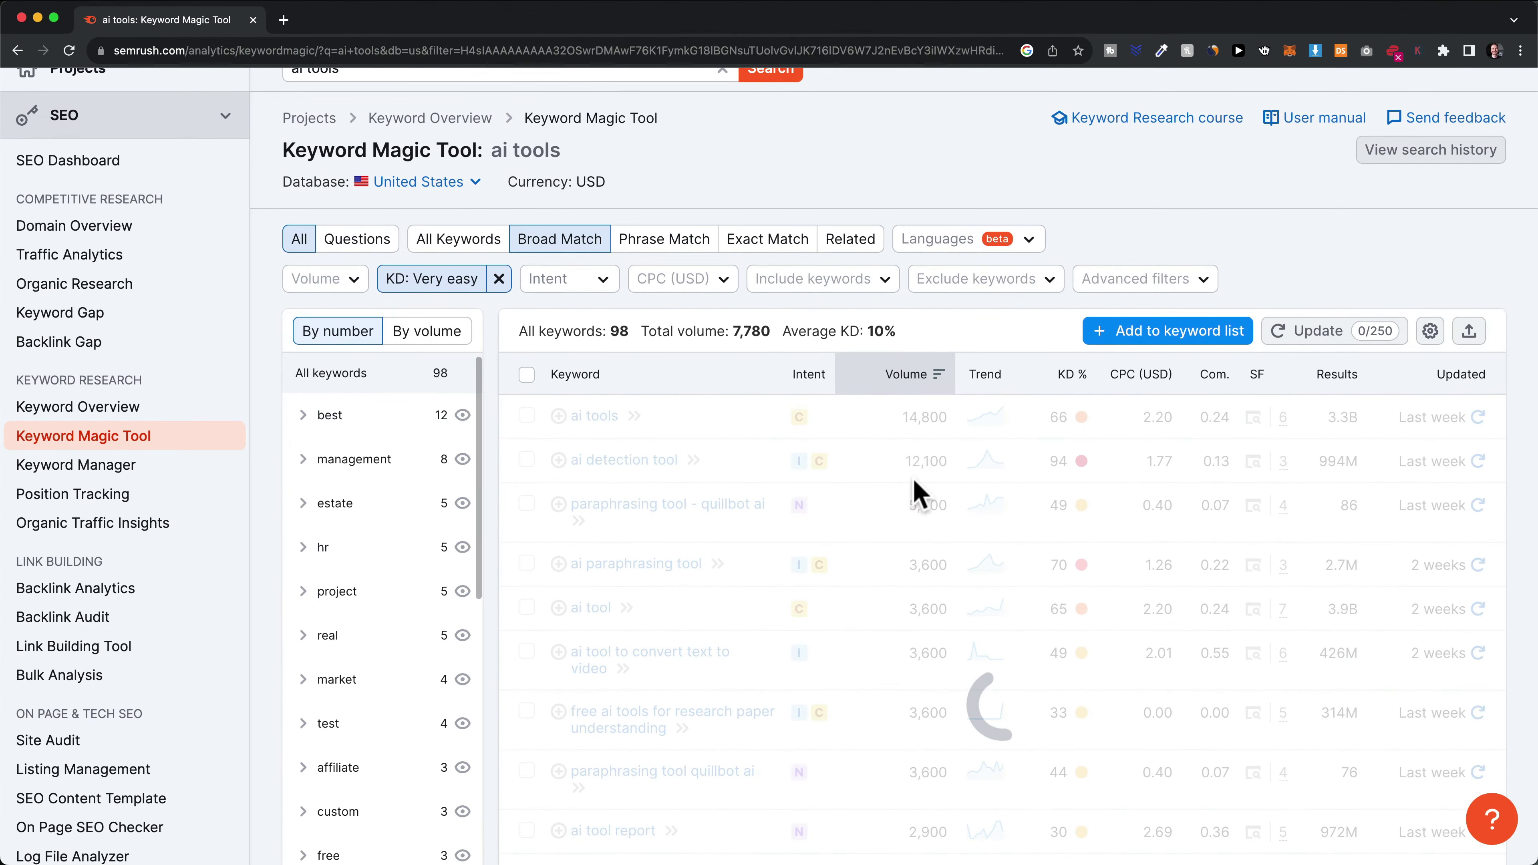
Review the very easy keywords, comparing their volume, trend and difficulty to spot suitable low-competition topics
{"action": "scroll", "coordinate": [918, 491], "scroll_direction": "up", "scroll_amount": 2}
{"action": "scroll", "coordinate": [1133, 292], "scroll_direction": "down", "scroll_amount": 4}
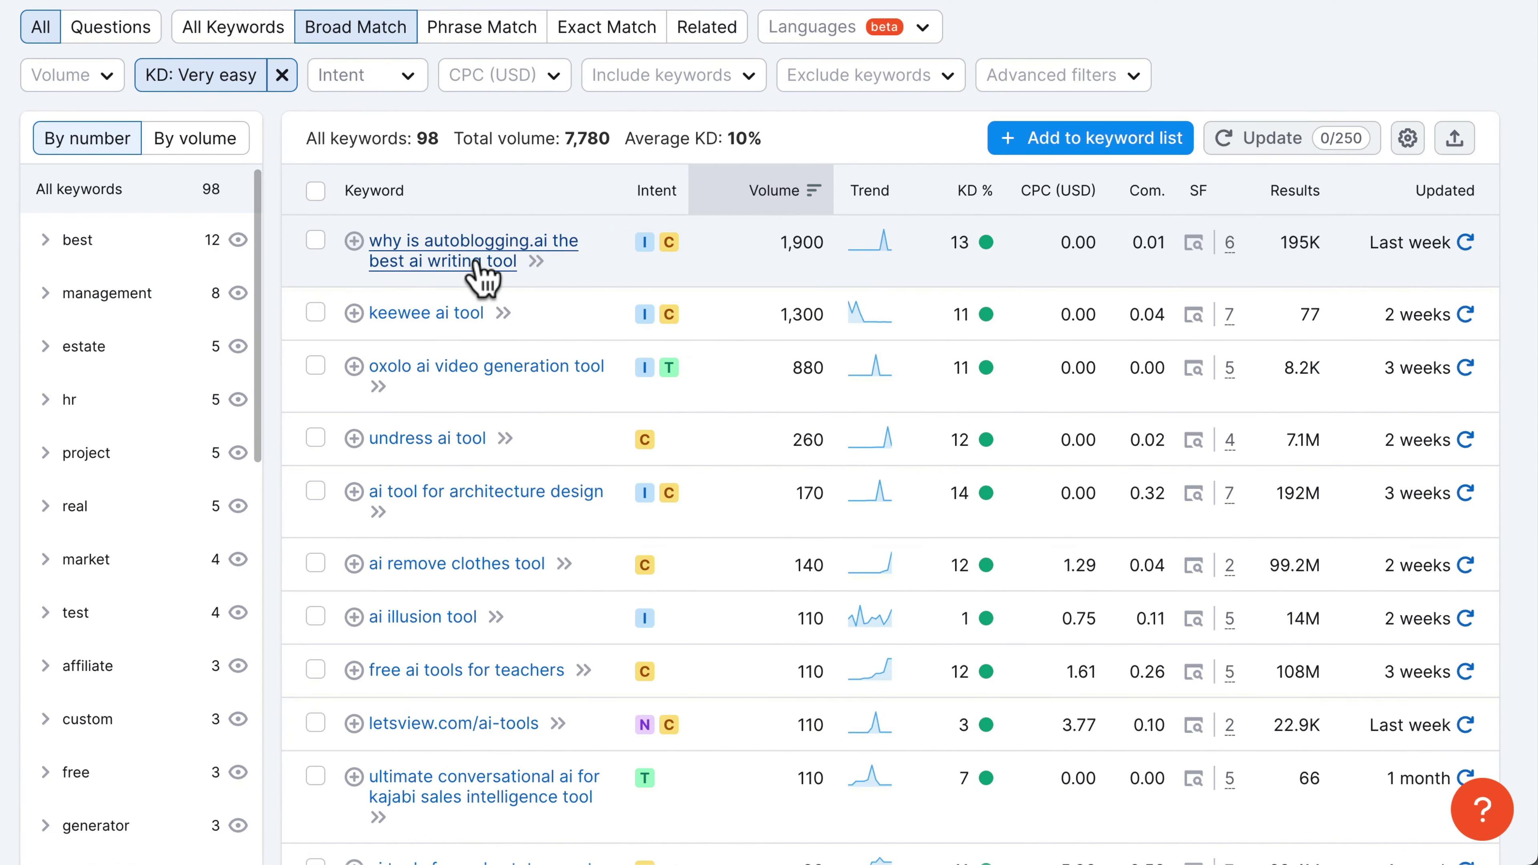
{"action": "scroll", "coordinate": [569, 280], "scroll_direction": "down", "scroll_amount": 1}
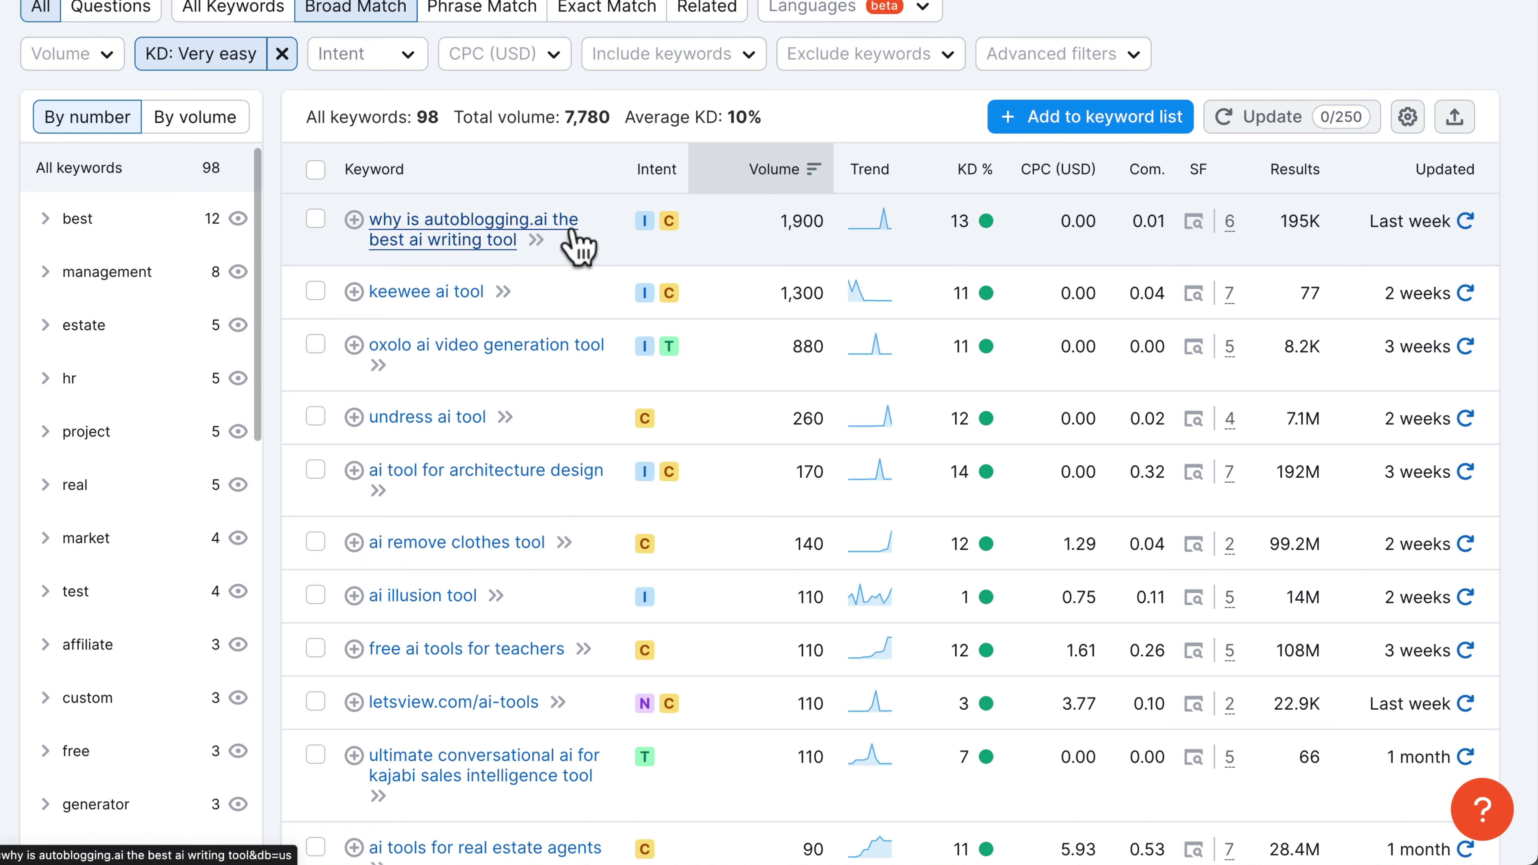
{"action": "scroll", "coordinate": [537, 220], "scroll_direction": "down", "scroll_amount": 3}
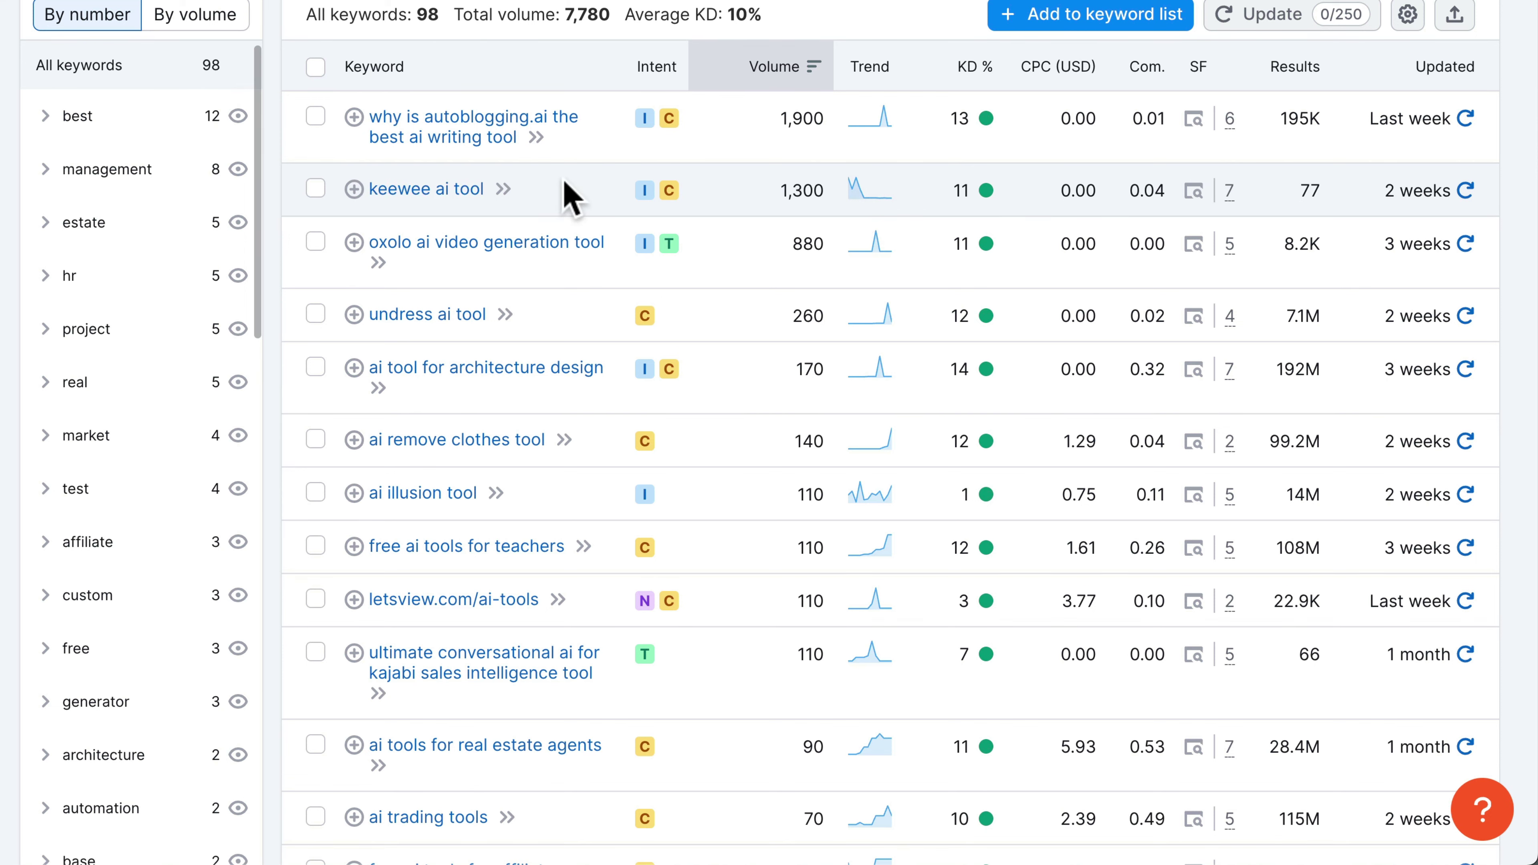
{"action": "scroll", "coordinate": [572, 200], "scroll_direction": "down", "scroll_amount": 1}
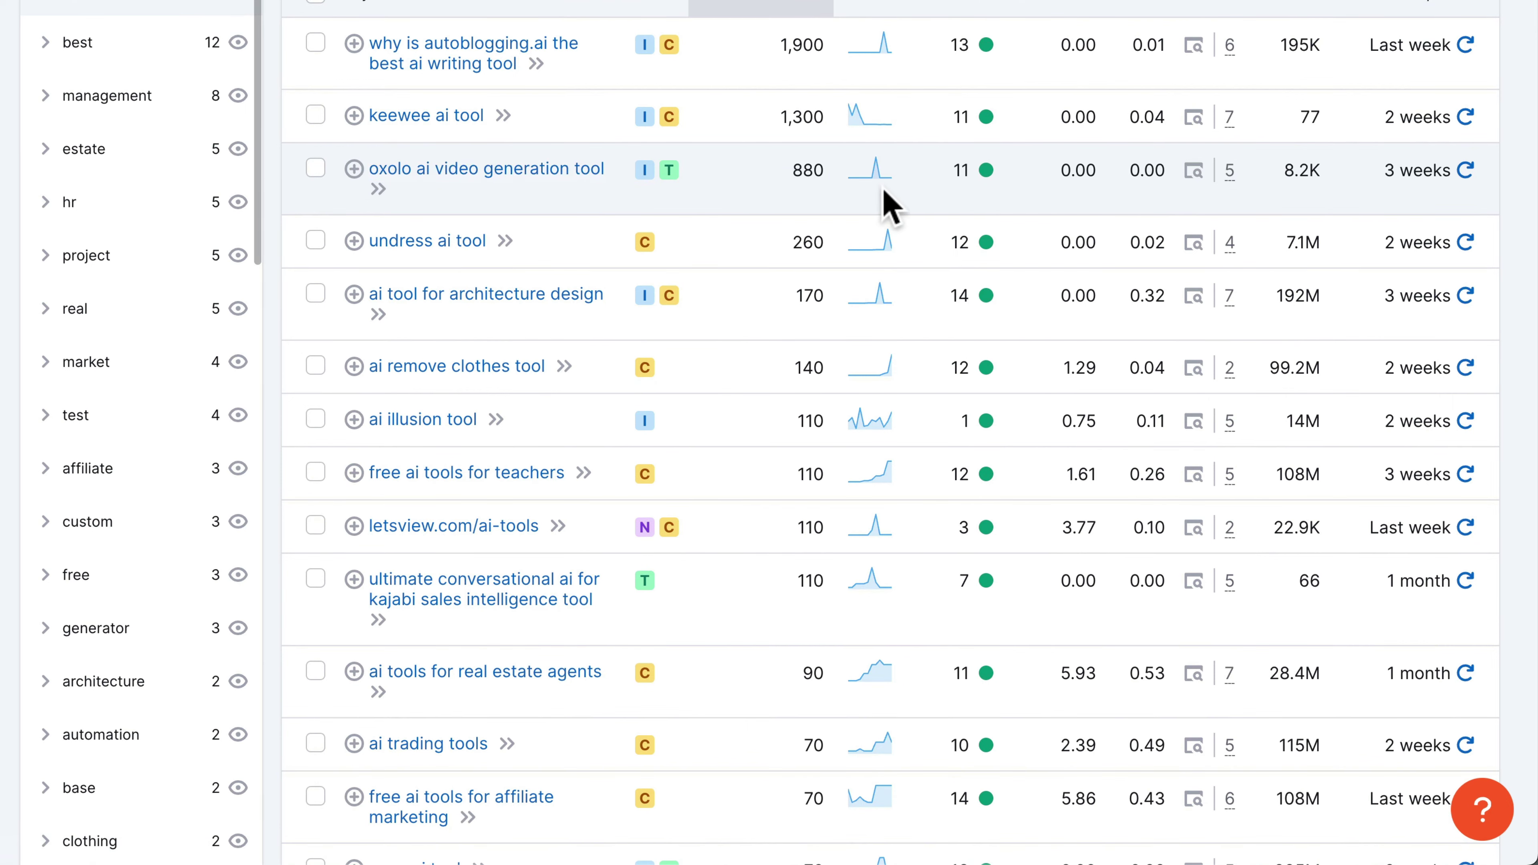
{"action": "scroll", "coordinate": [885, 193], "scroll_direction": "down", "scroll_amount": 1}
{"action": "scroll", "coordinate": [879, 182], "scroll_direction": "down", "scroll_amount": 1}
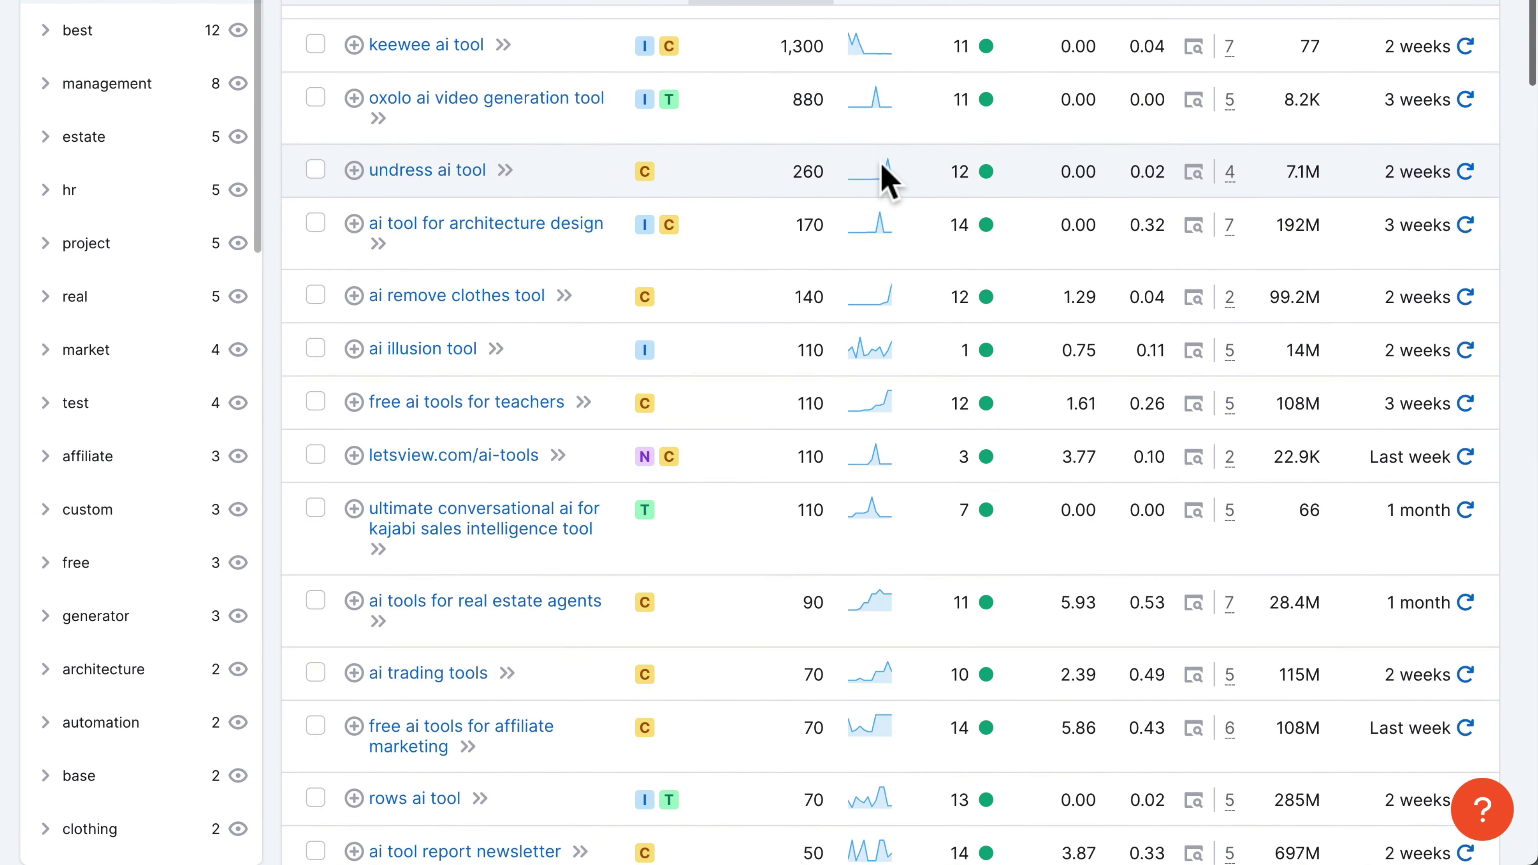
{"action": "scroll", "coordinate": [876, 199], "scroll_direction": "up", "scroll_amount": 3}
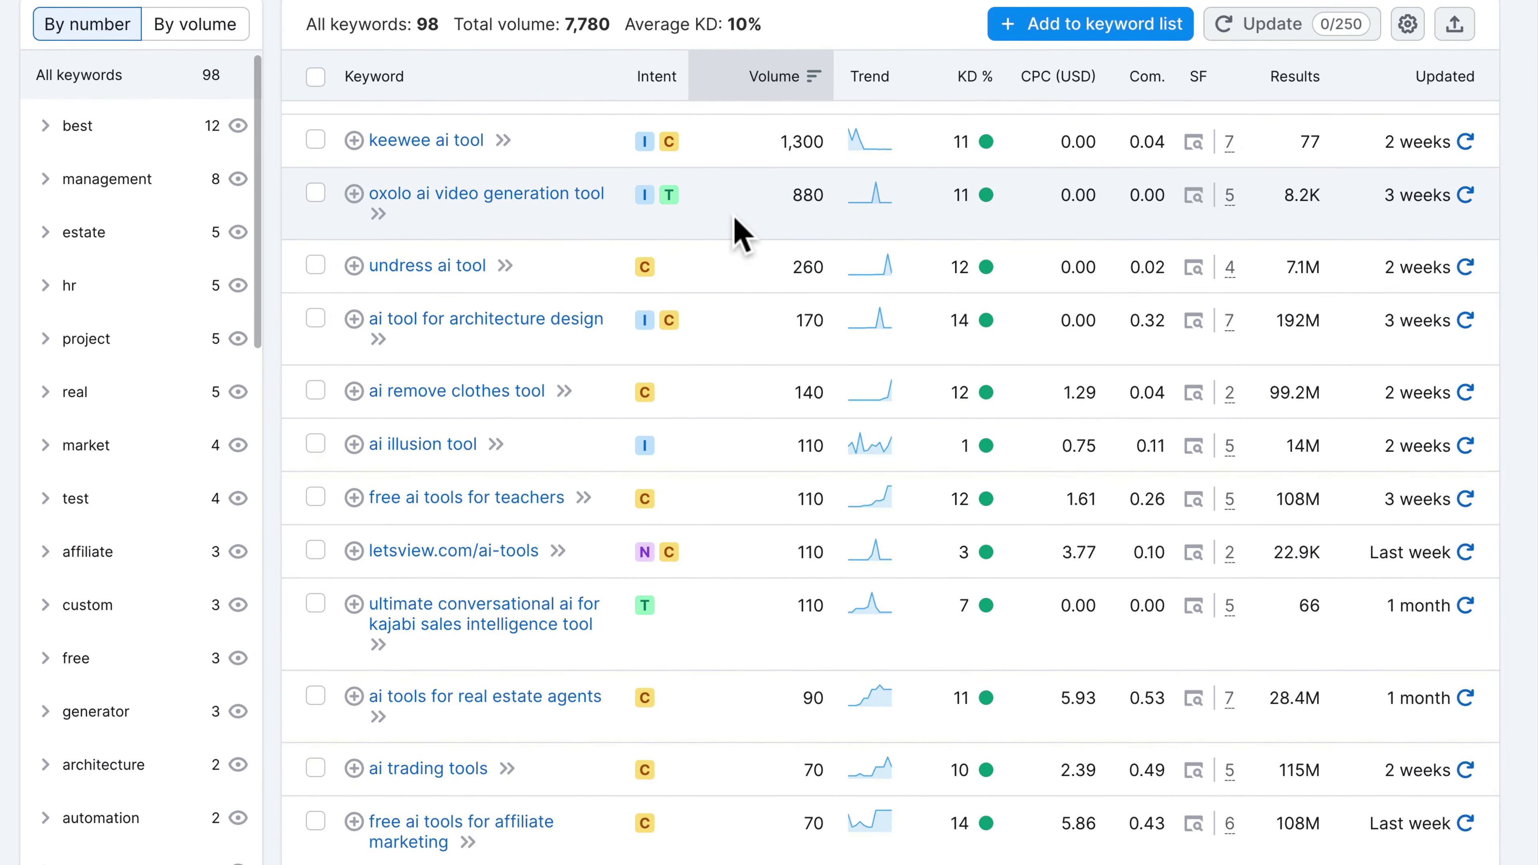
{"action": "scroll", "coordinate": [742, 236], "scroll_direction": "down", "scroll_amount": 3}
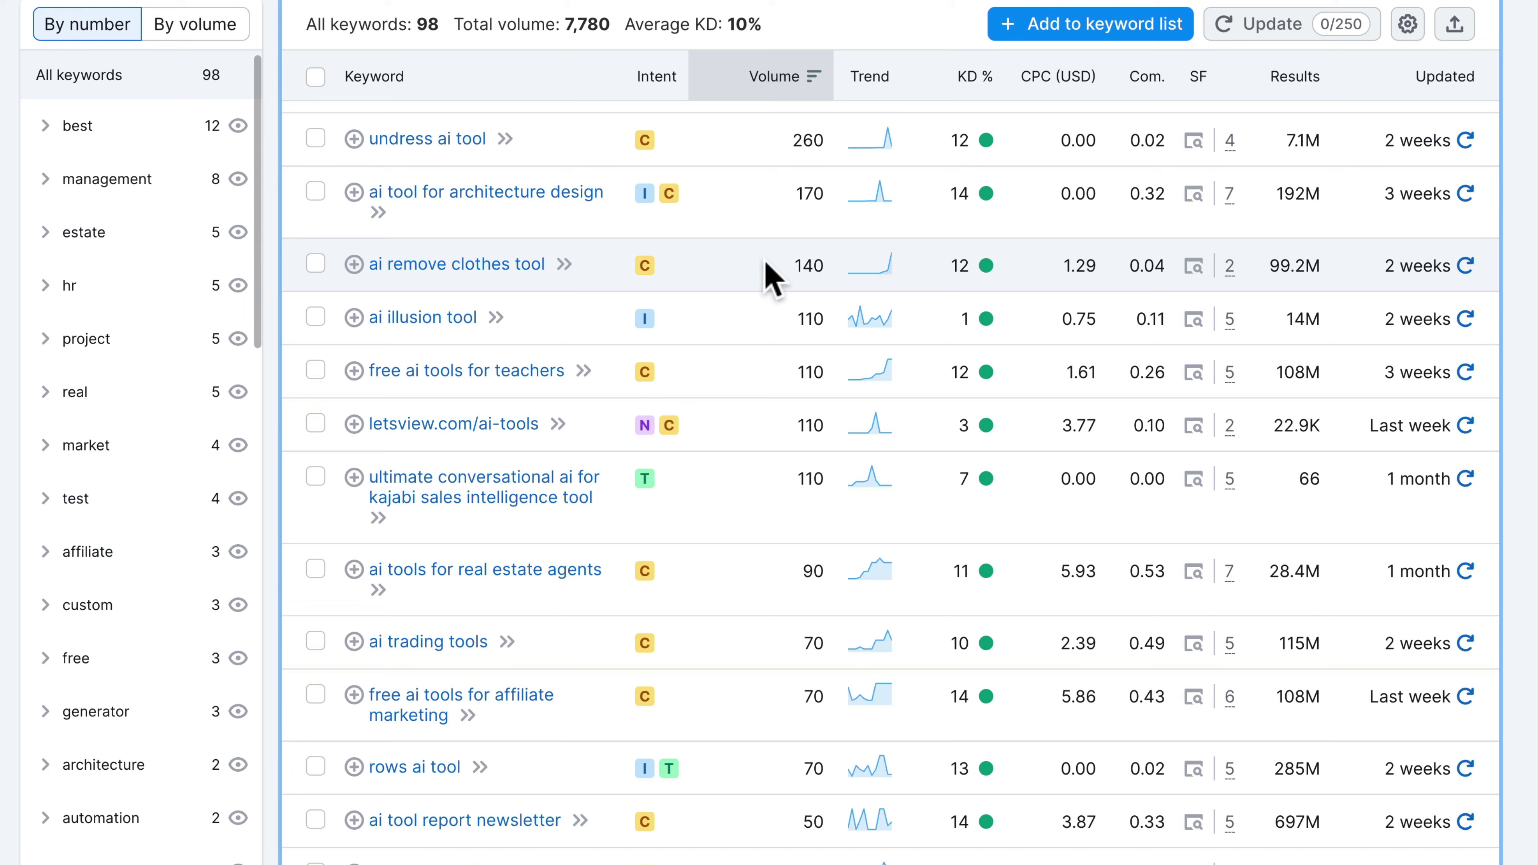
Create a keyword list named AI Tools and add the keyword "ai remove clothes tool" to it
{"action": "left_click", "coordinate": [355, 265]}
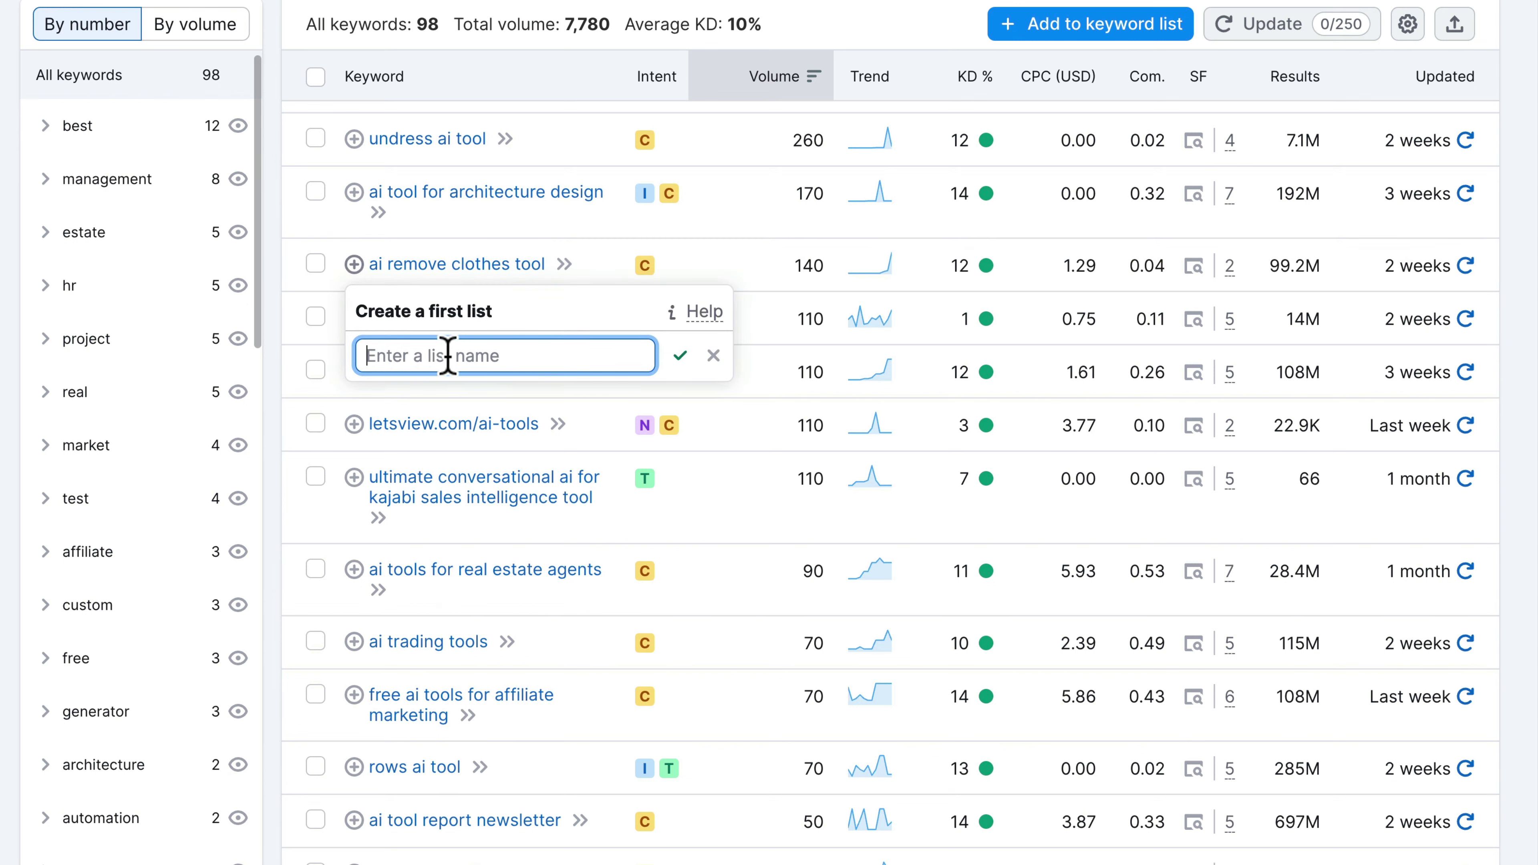
{"action": "type", "text": "AI Tools"}
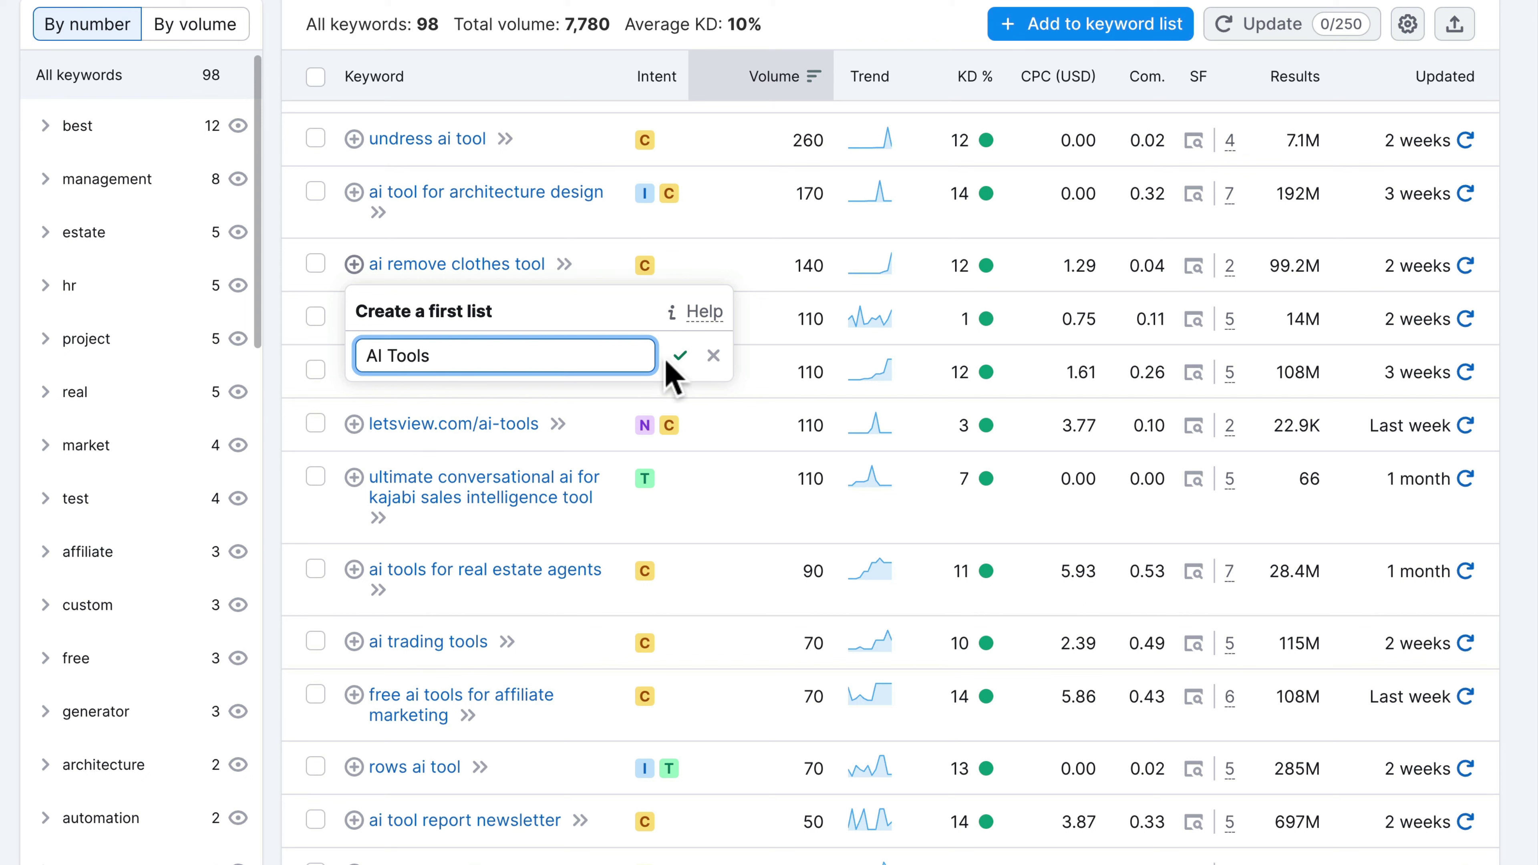
{"action": "left_click", "coordinate": [679, 356]}
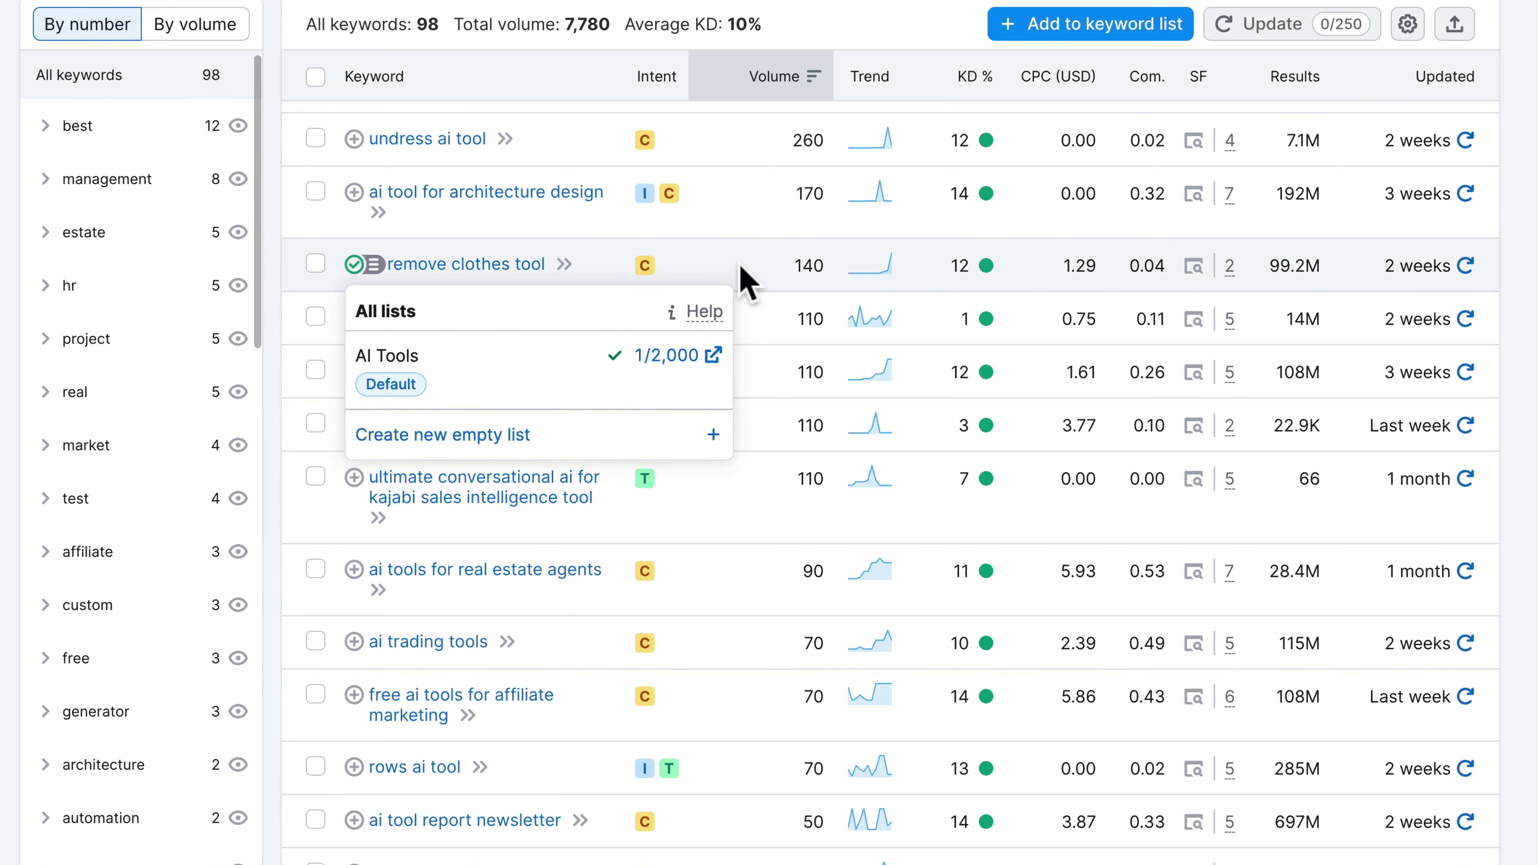
{"action": "left_click", "coordinate": [730, 294]}
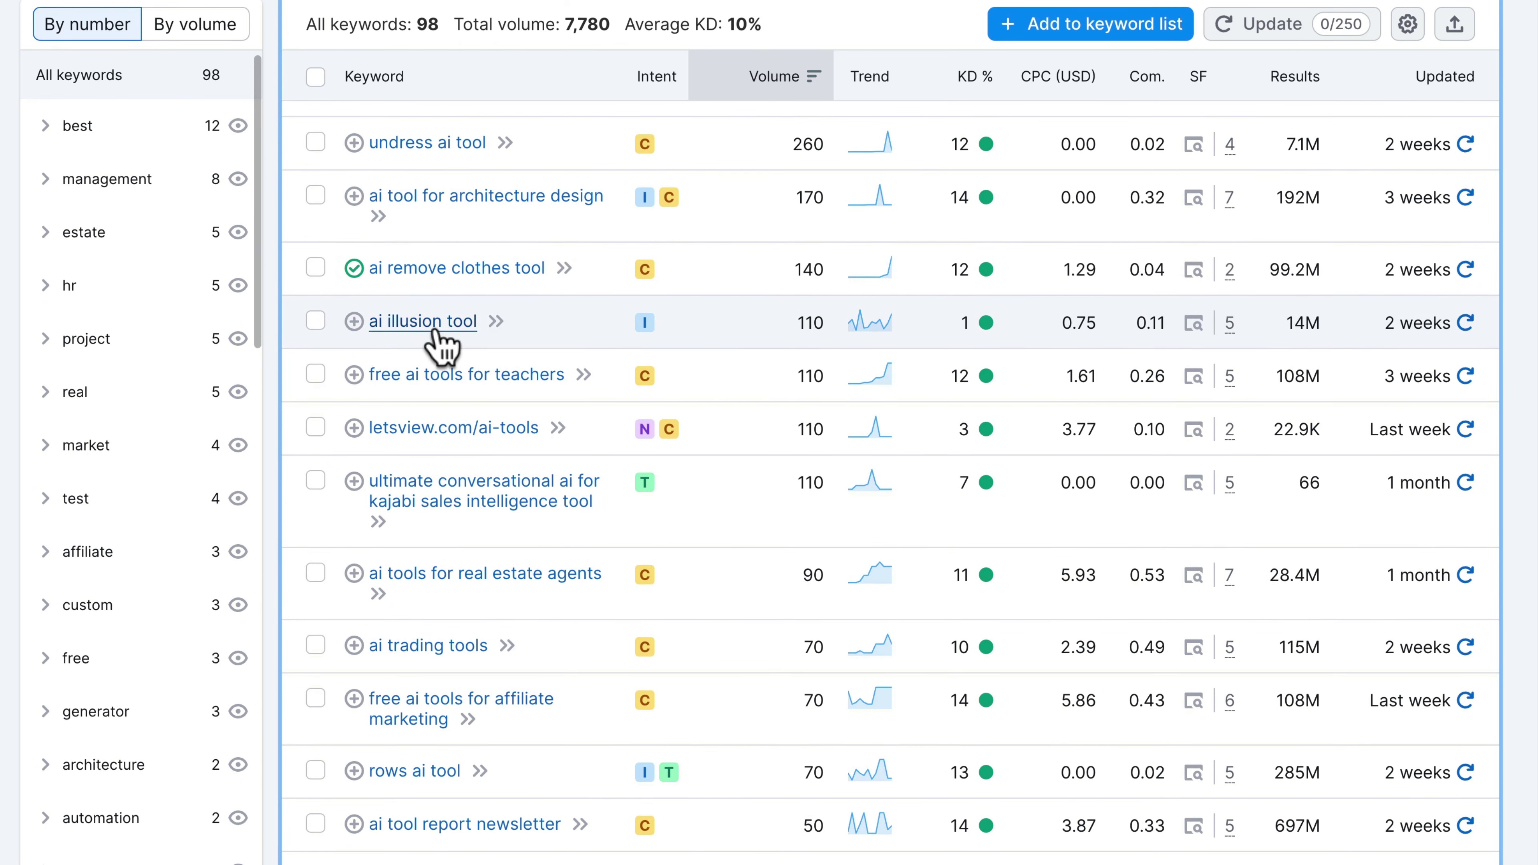
Check the difficulty and search volume of "ai illusion tool" and add that keyword to the AI Tools list
{"action": "mouse_move", "coordinate": [986, 325]}
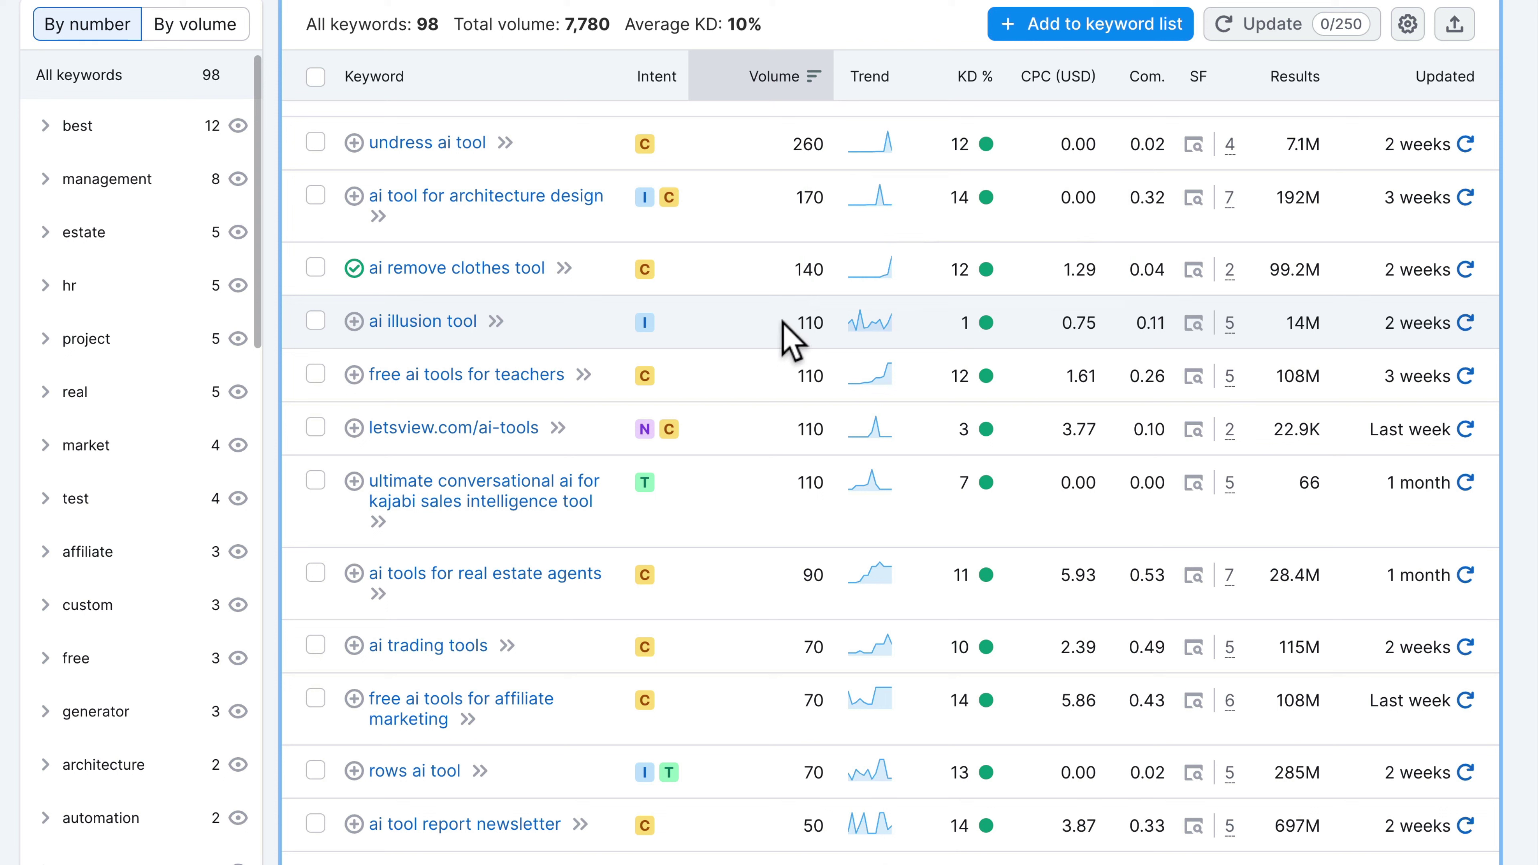
{"action": "left_click_drag", "start_coordinate": [787, 321], "coordinate": [825, 321]}
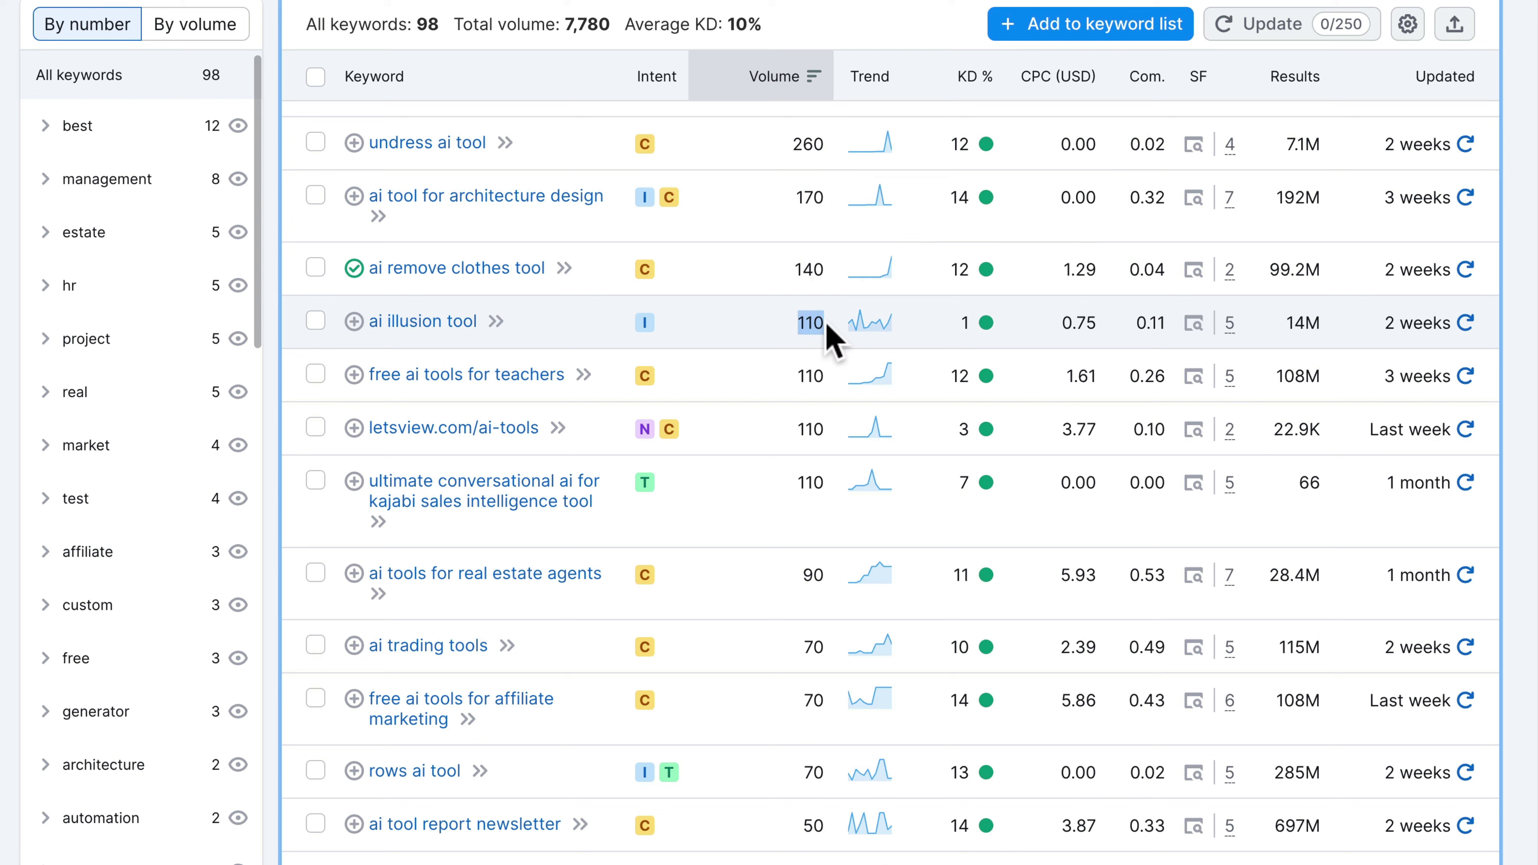
{"action": "left_click", "coordinate": [767, 326]}
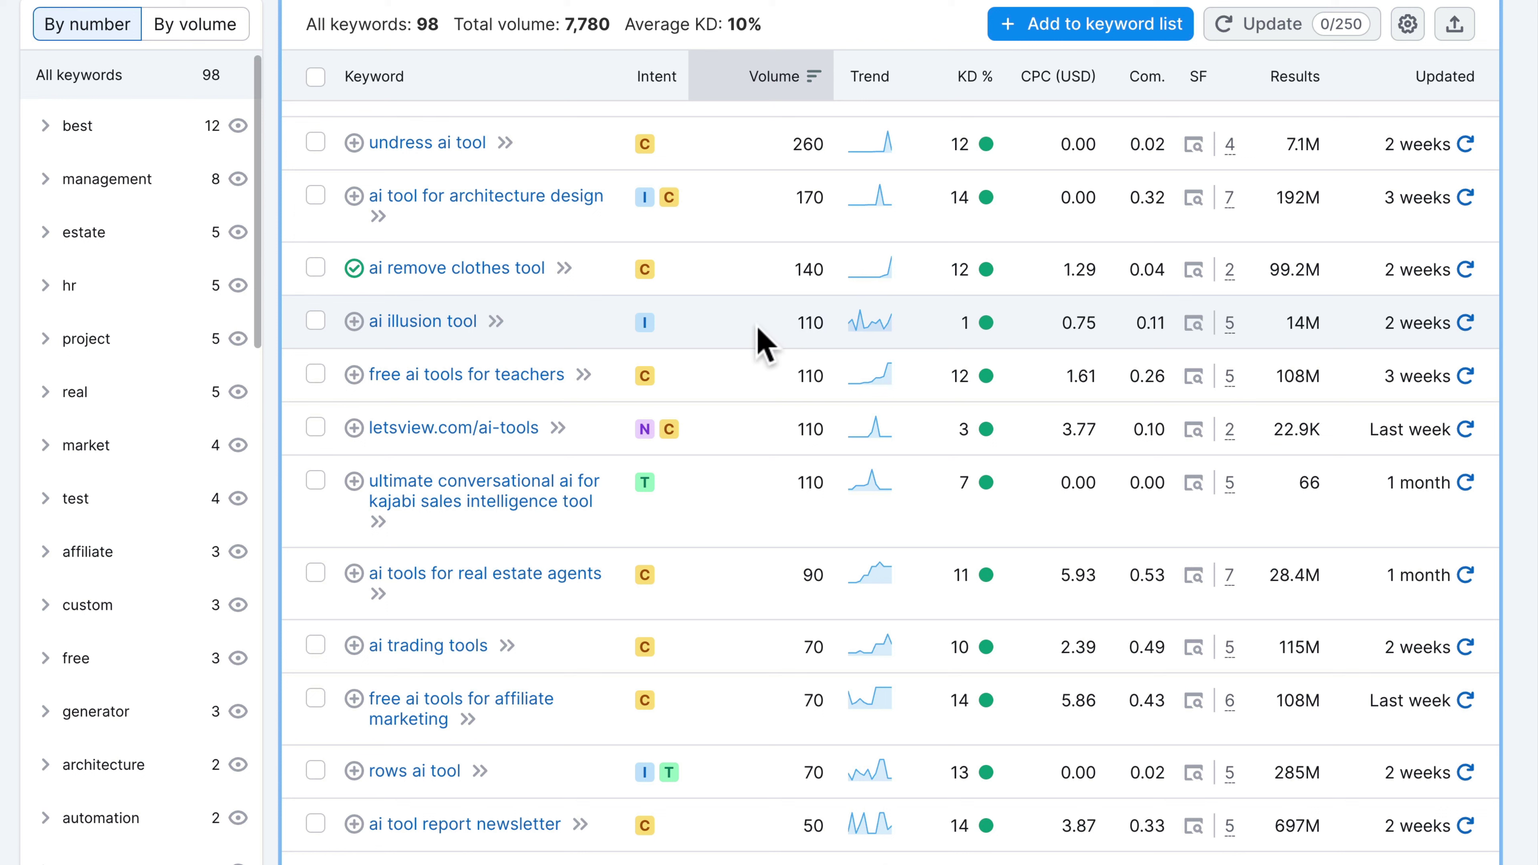
{"action": "left_click_drag", "start_coordinate": [789, 323], "coordinate": [833, 324]}
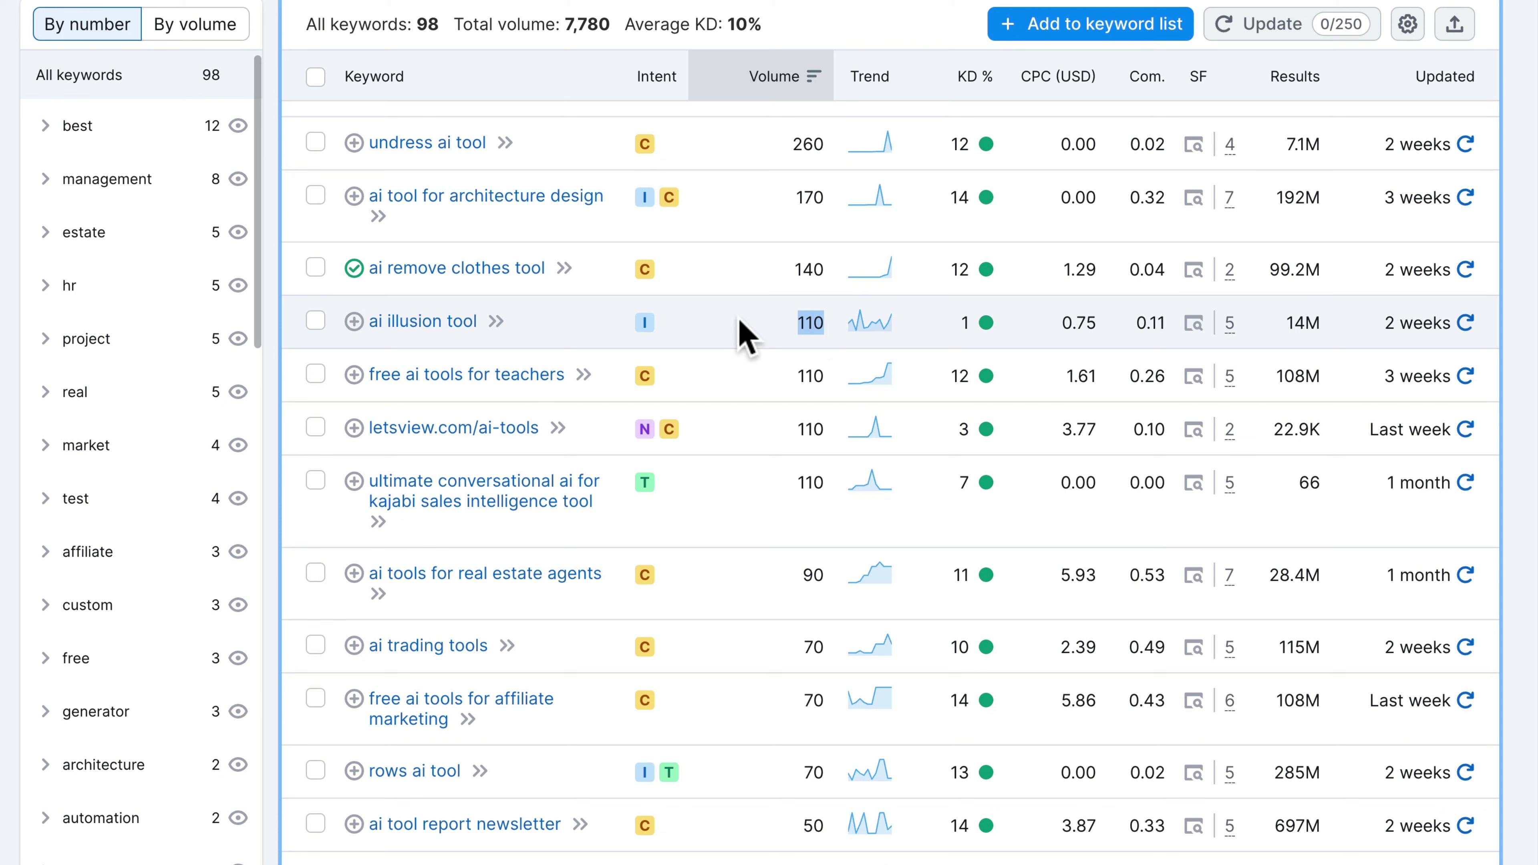
{"action": "left_click", "coordinate": [745, 336]}
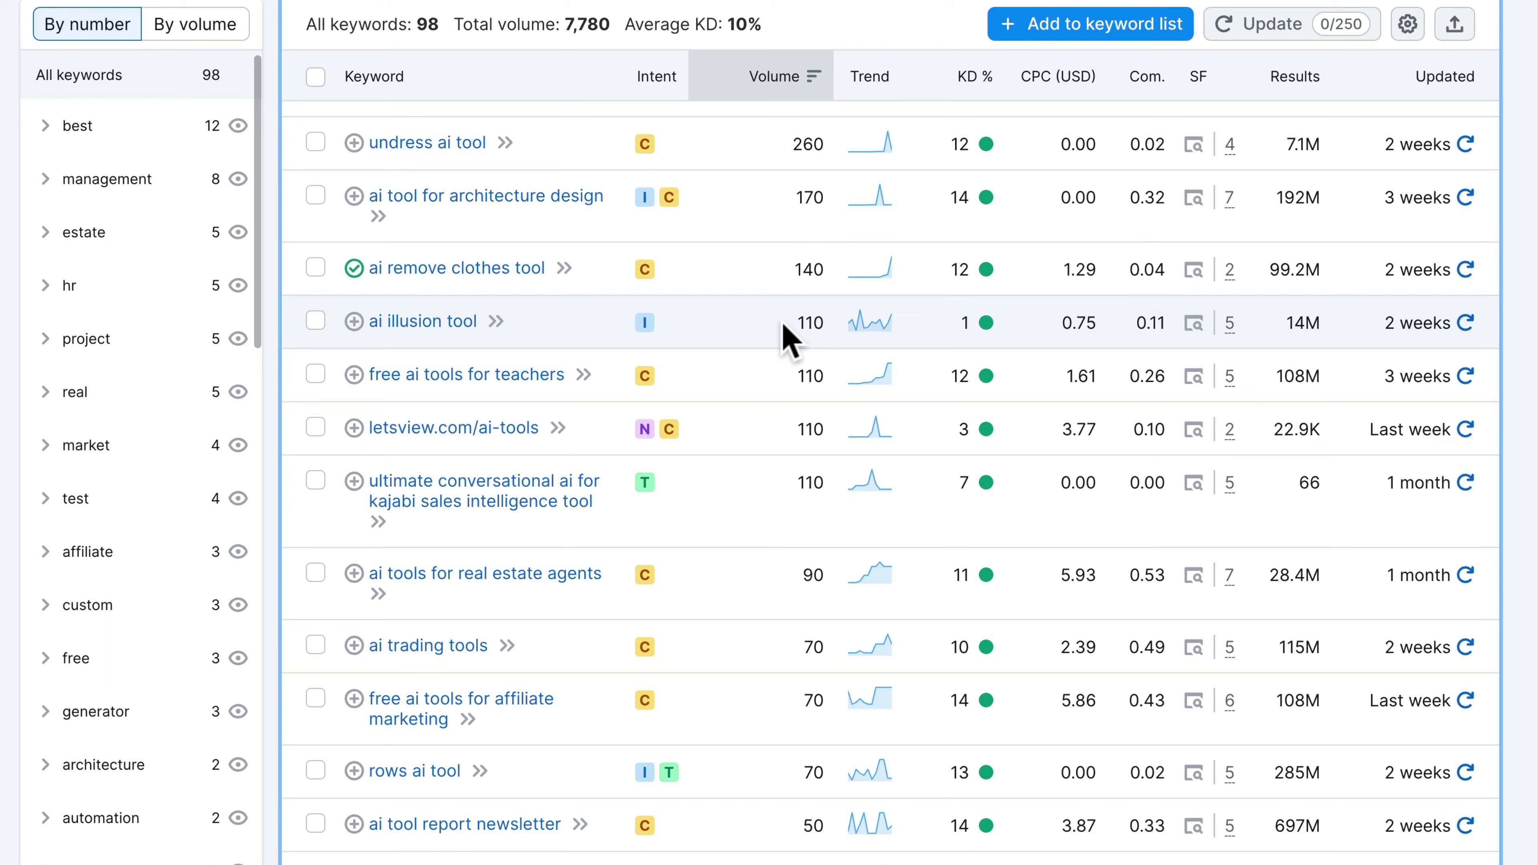
{"action": "left_click_drag", "start_coordinate": [780, 325], "coordinate": [825, 327]}
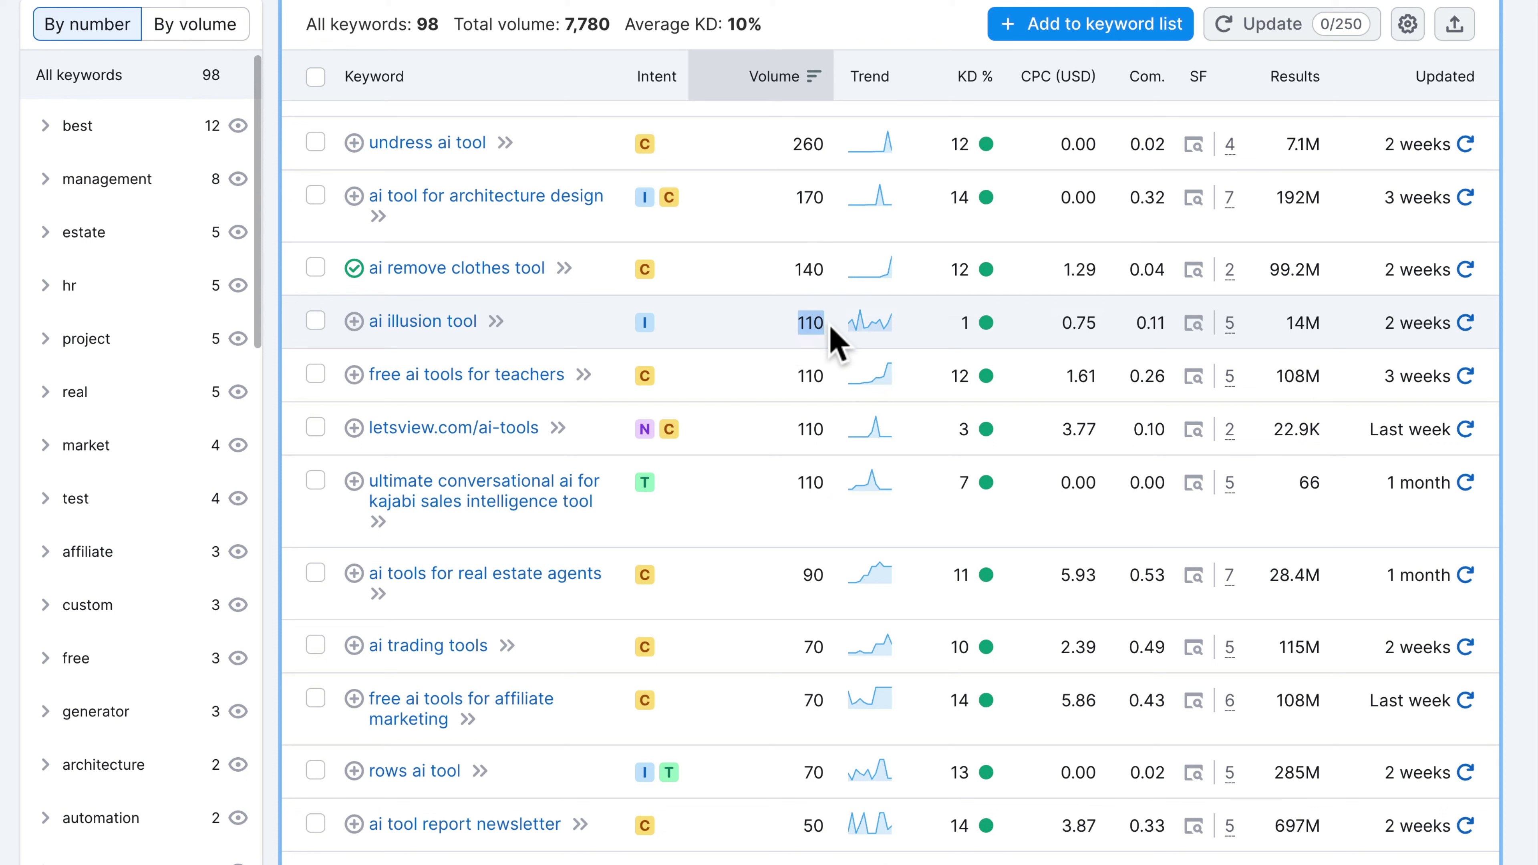
{"action": "left_click", "coordinate": [773, 323]}
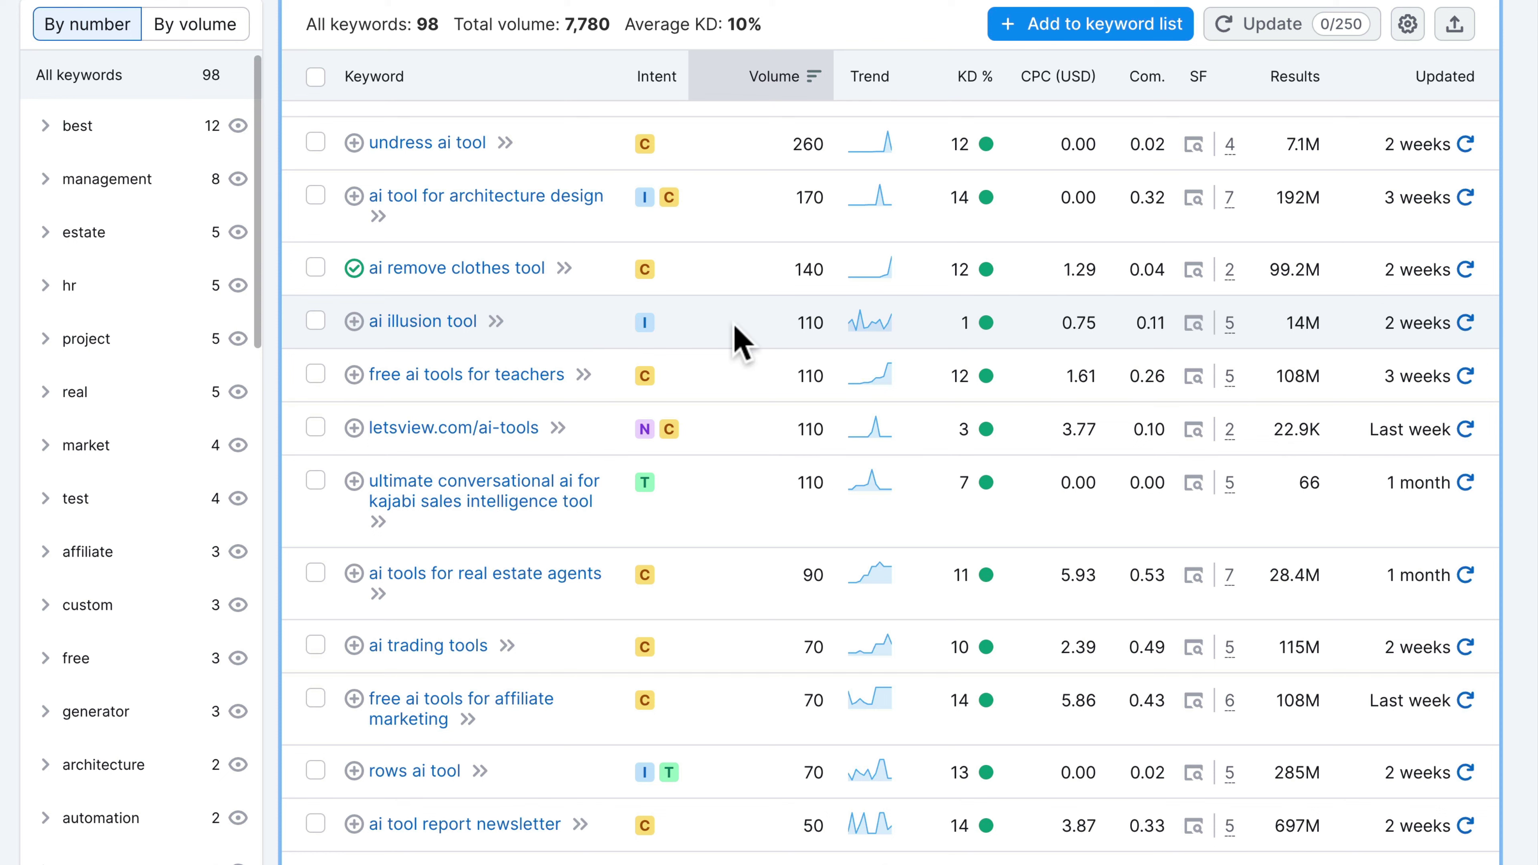
{"action": "left_click", "coordinate": [354, 323]}
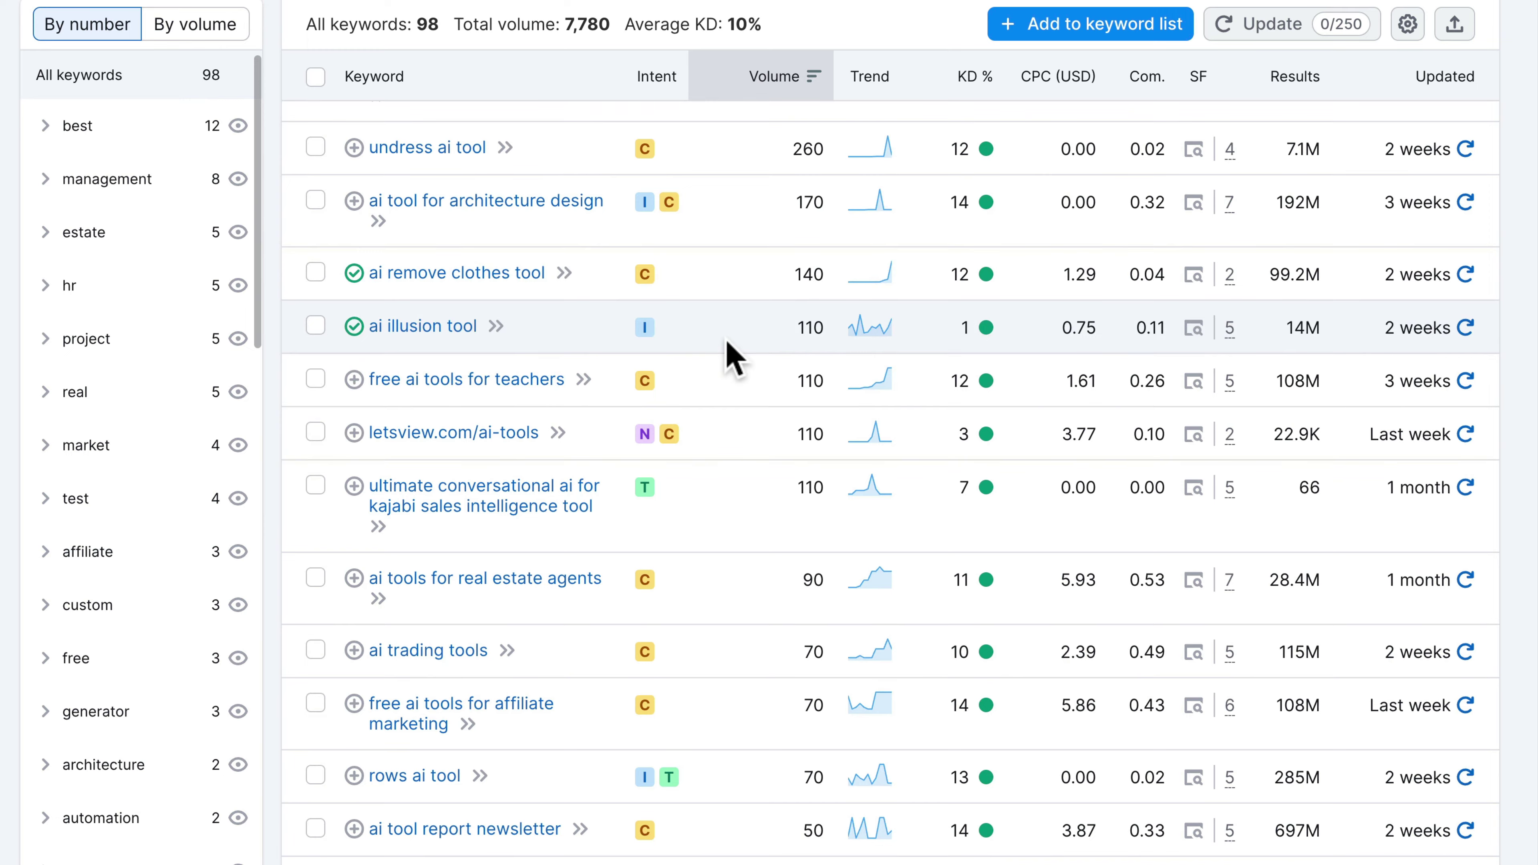
Browse the lower-volume keywords further down the very easy list for more candidates
{"action": "scroll", "coordinate": [554, 309], "scroll_direction": "down", "scroll_amount": 3}
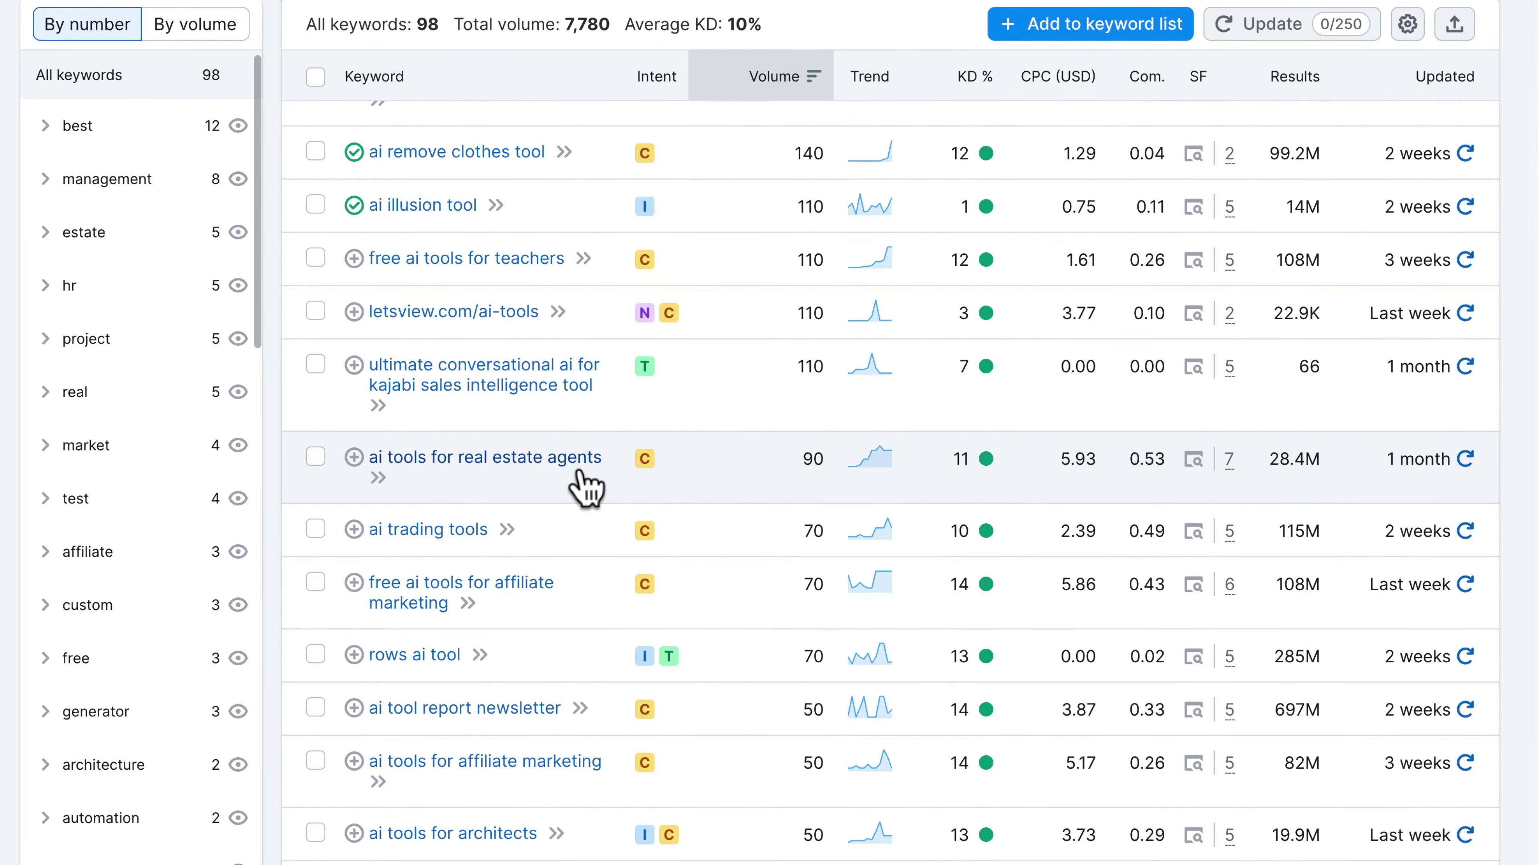
{"action": "scroll", "coordinate": [584, 485], "scroll_direction": "down", "scroll_amount": 6}
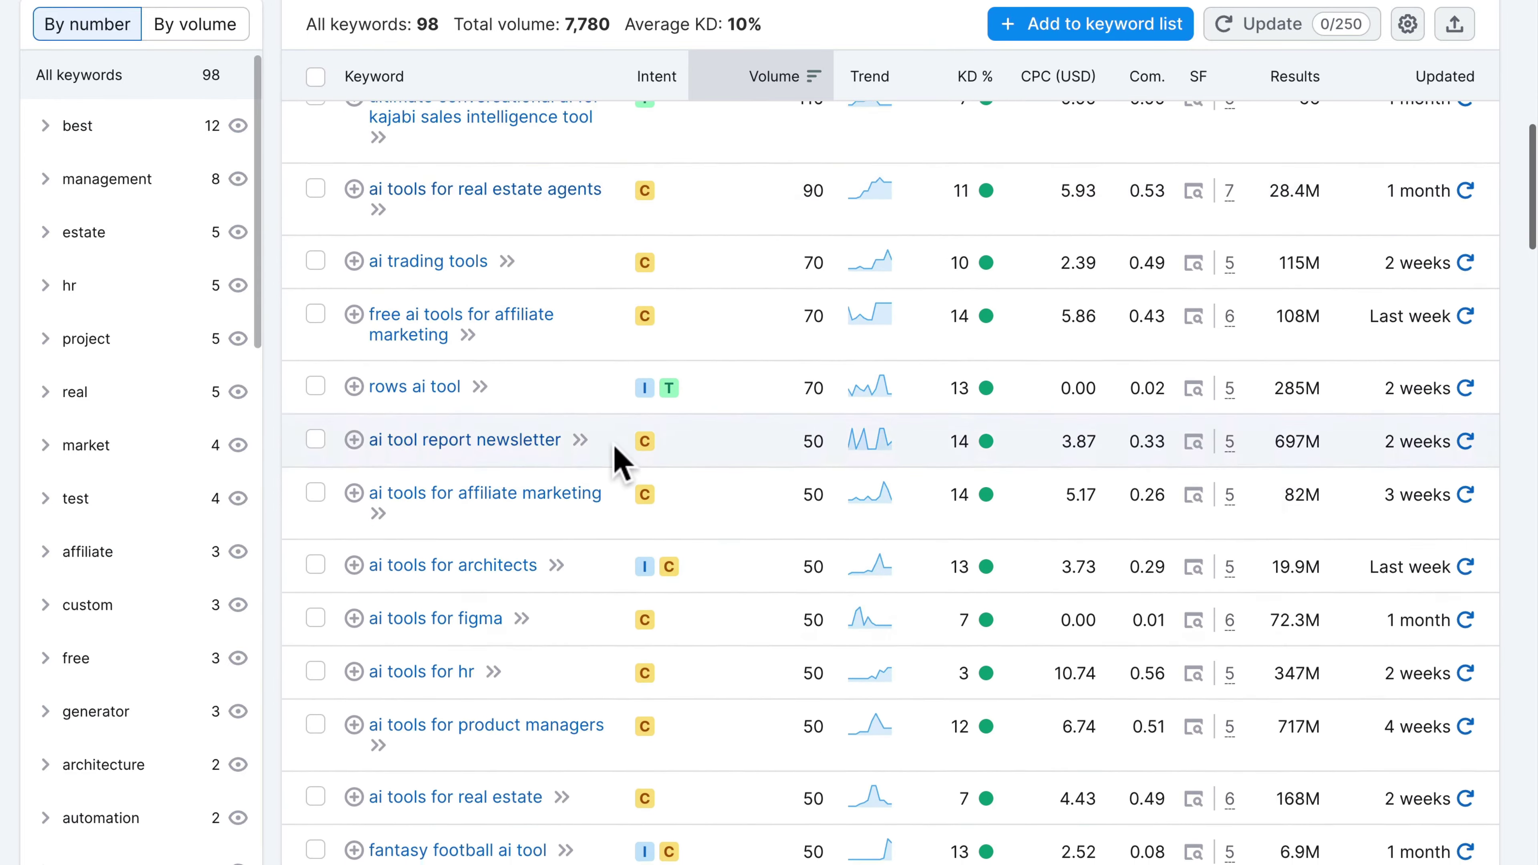
{"action": "scroll", "coordinate": [872, 509], "scroll_direction": "down", "scroll_amount": 4}
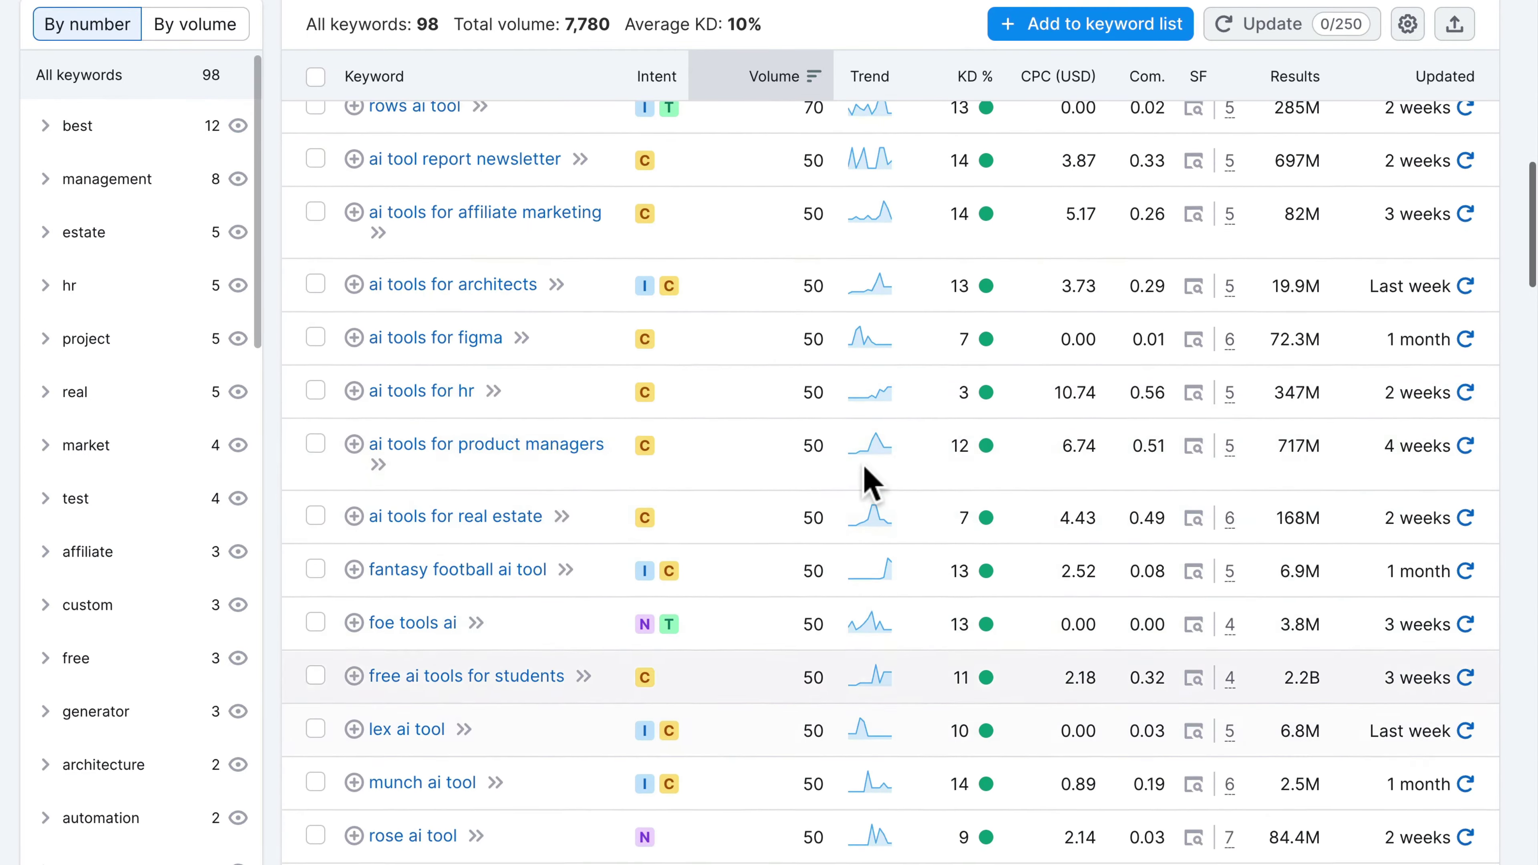
{"action": "scroll", "coordinate": [860, 521], "scroll_direction": "down", "scroll_amount": 4}
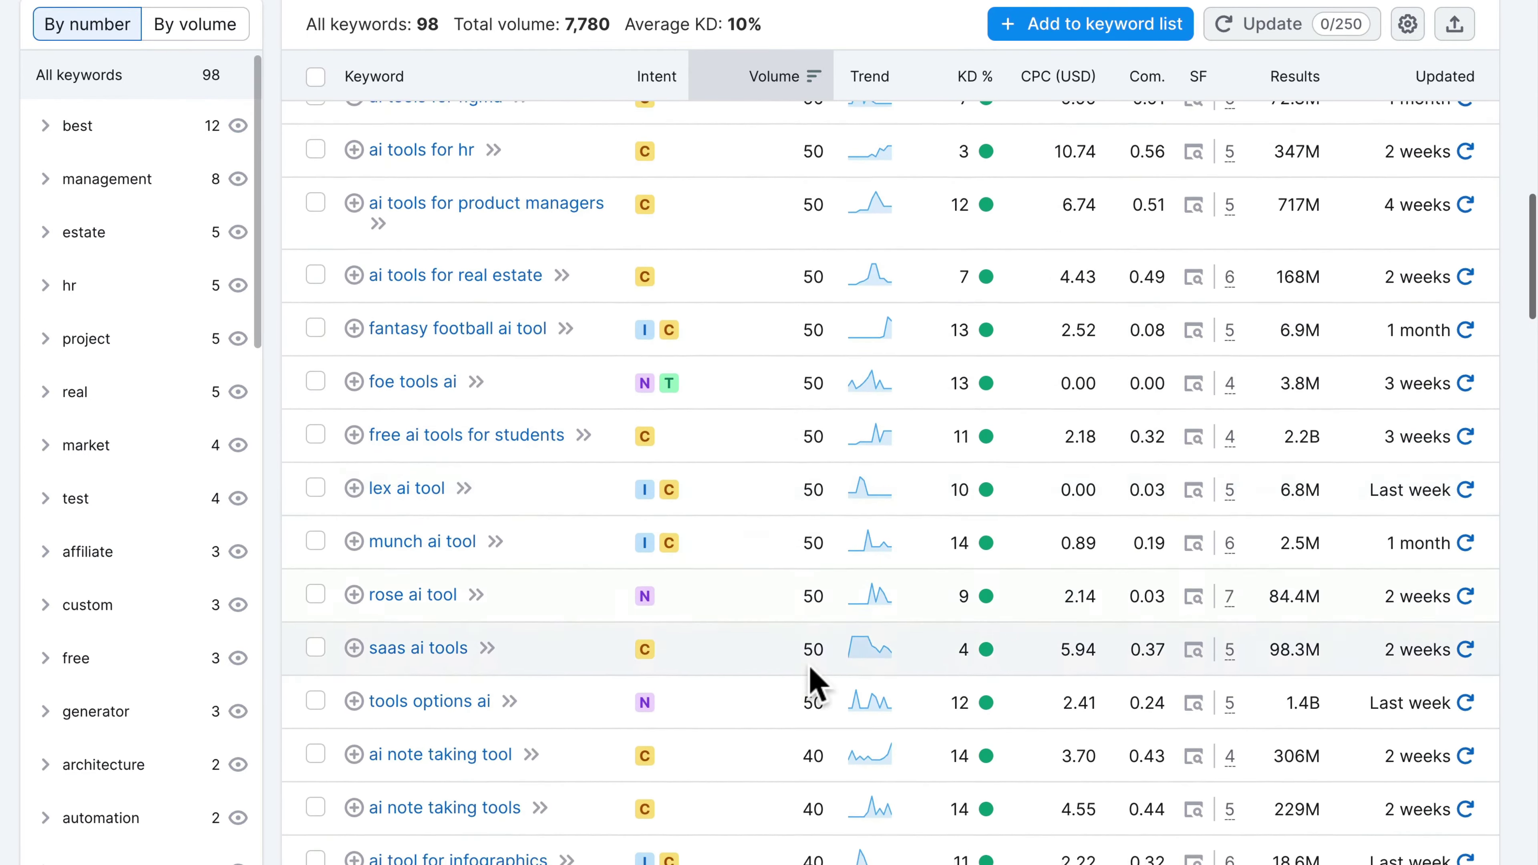
{"action": "scroll", "coordinate": [809, 665], "scroll_direction": "down", "scroll_amount": 1}
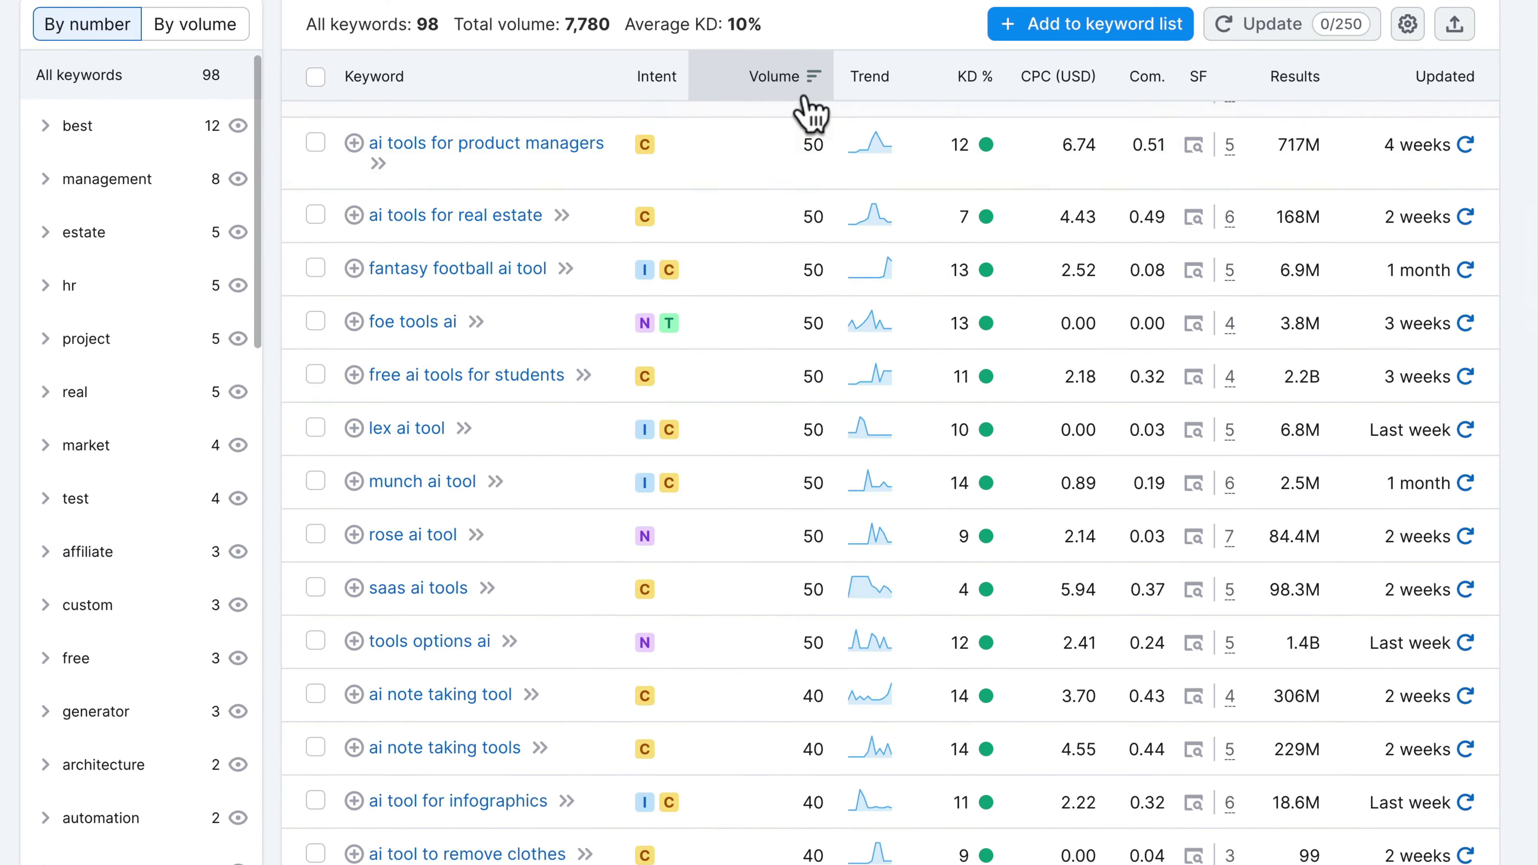
{"action": "scroll", "coordinate": [788, 597], "scroll_direction": "up", "scroll_amount": 8}
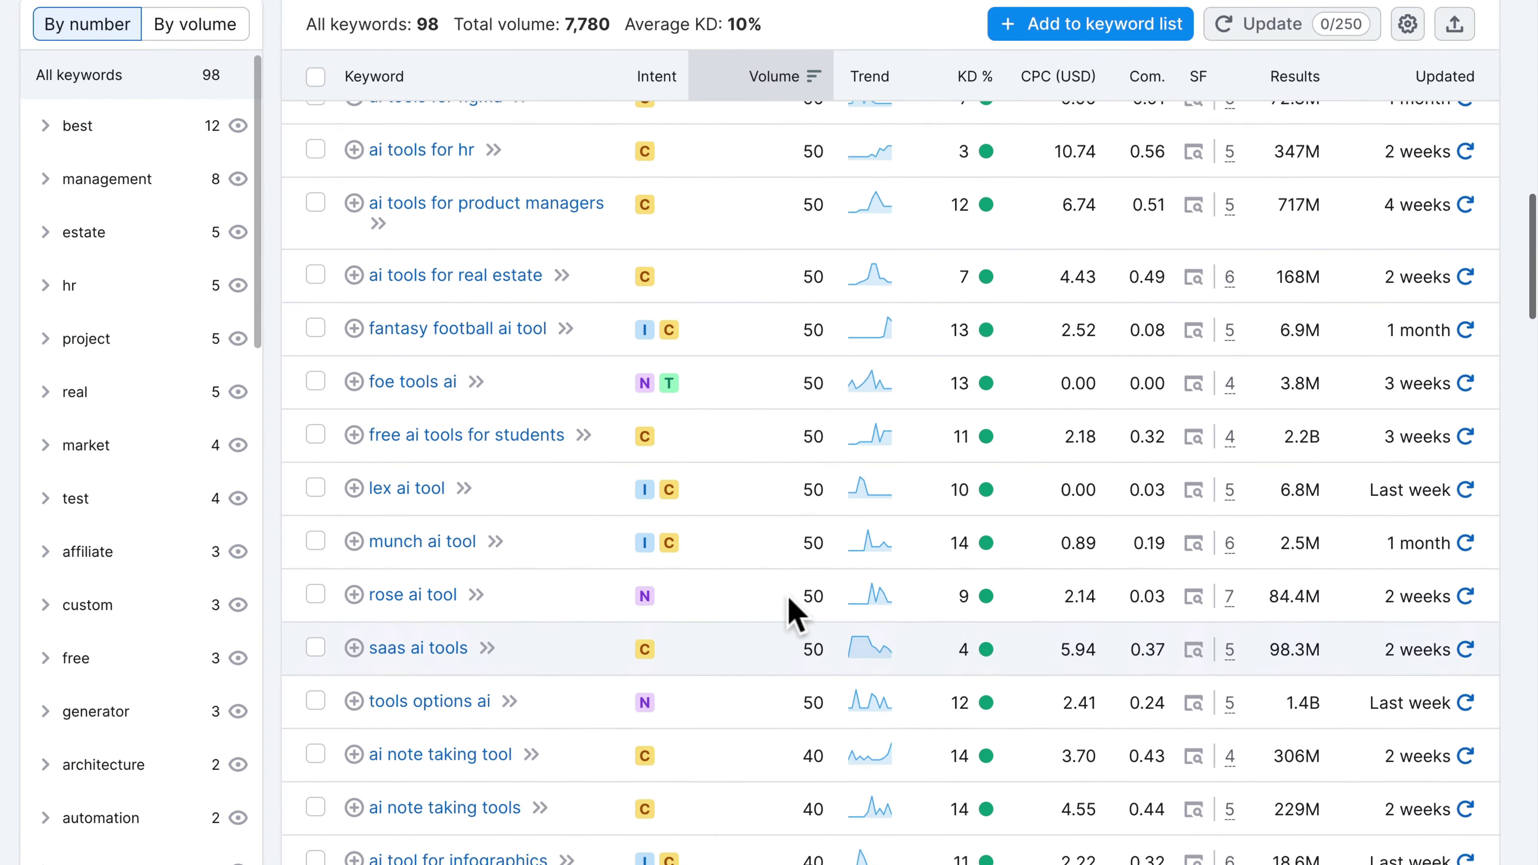
{"action": "scroll", "coordinate": [793, 612], "scroll_direction": "up", "scroll_amount": 12}
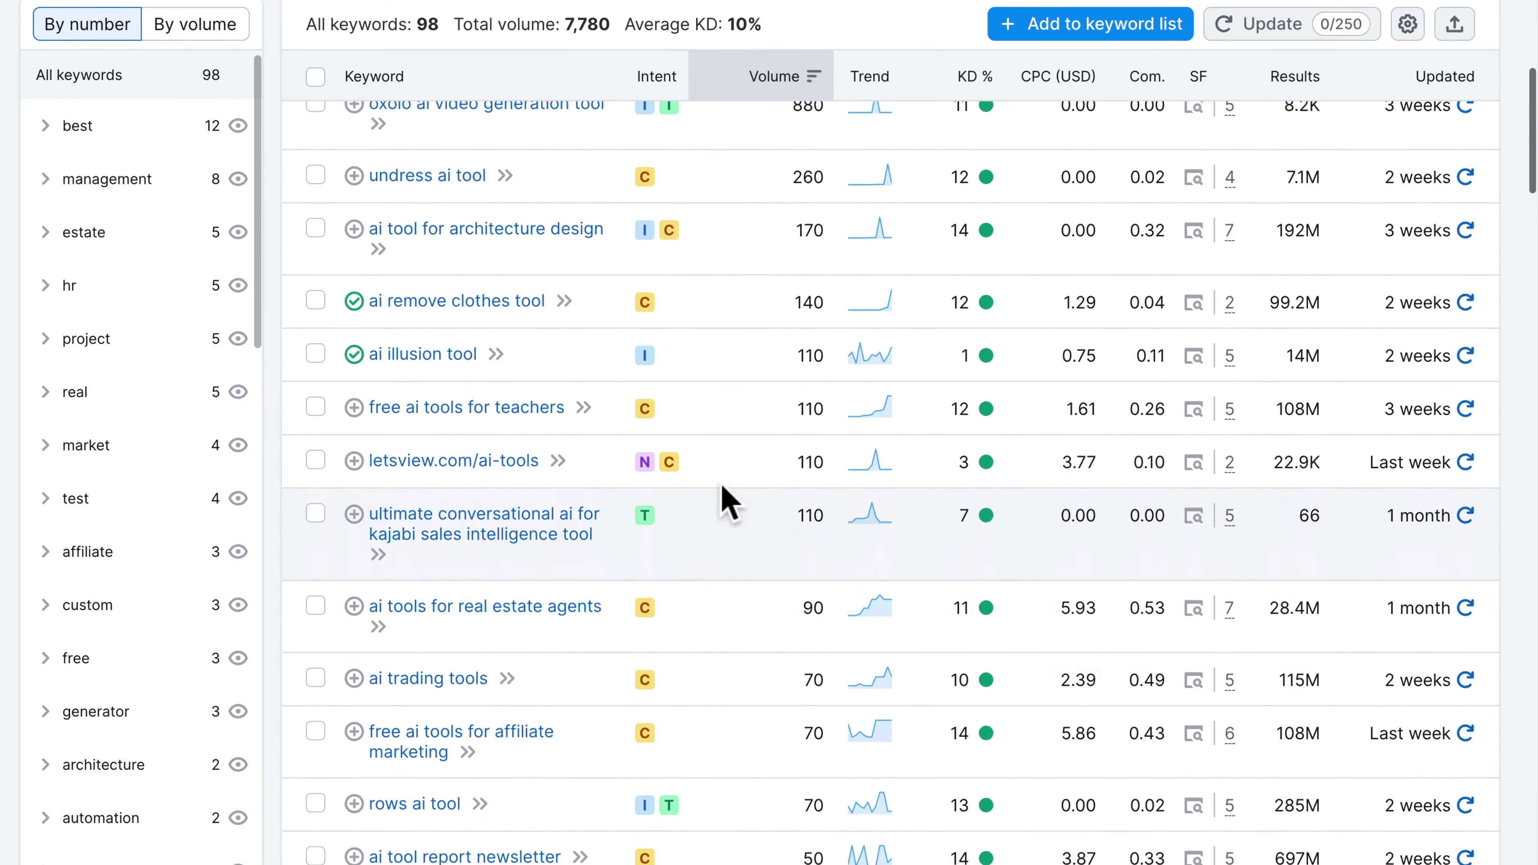
Change the Keyword Difficulty filter to Easy (15–29%) and look over the filtered keywords
{"action": "scroll", "coordinate": [724, 388], "scroll_direction": "up", "scroll_amount": 4}
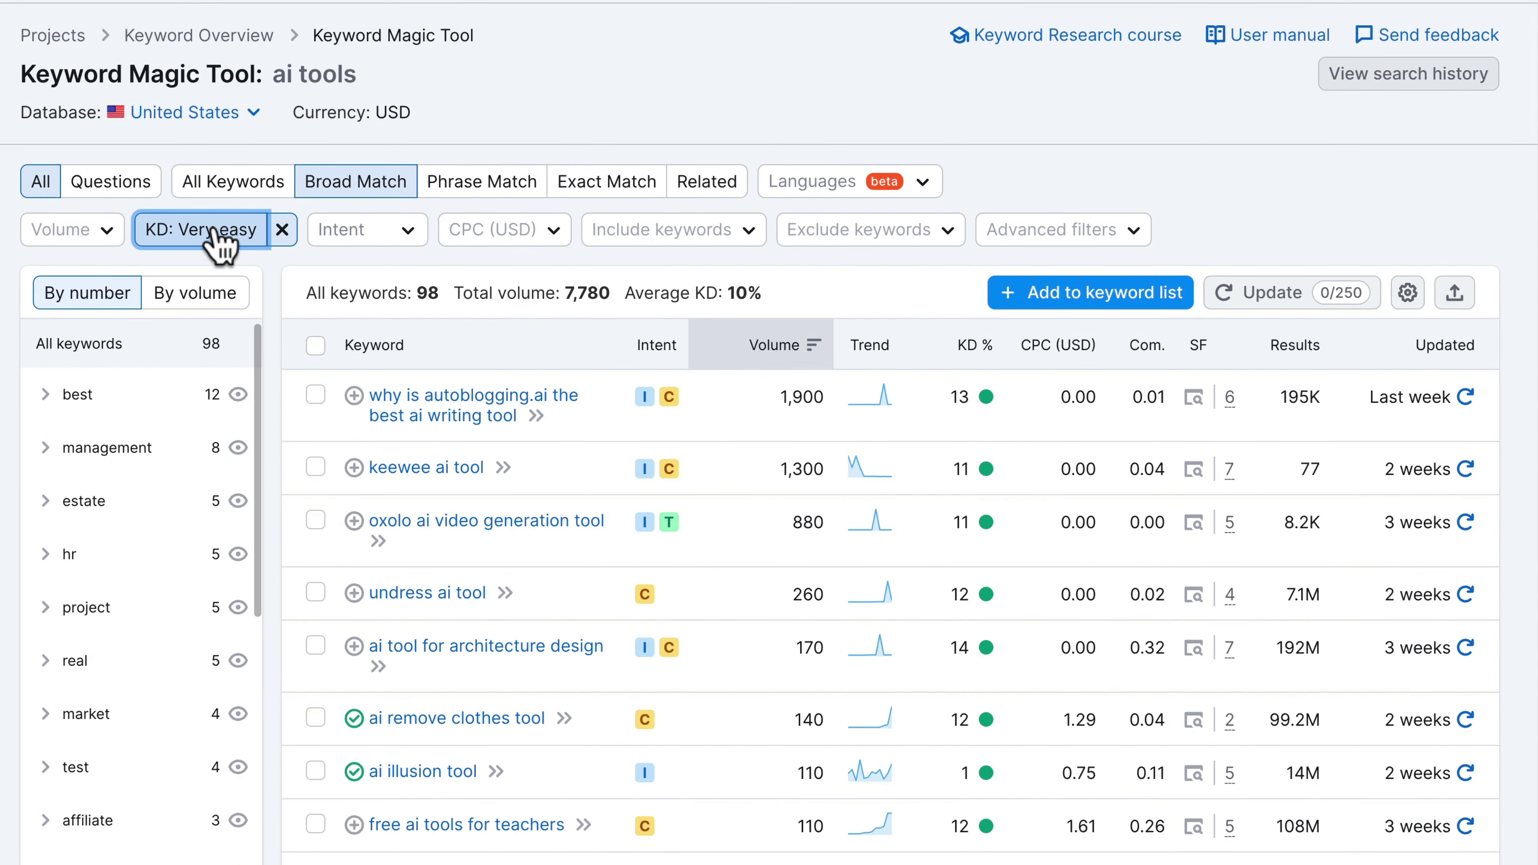
{"action": "left_click", "coordinate": [217, 239]}
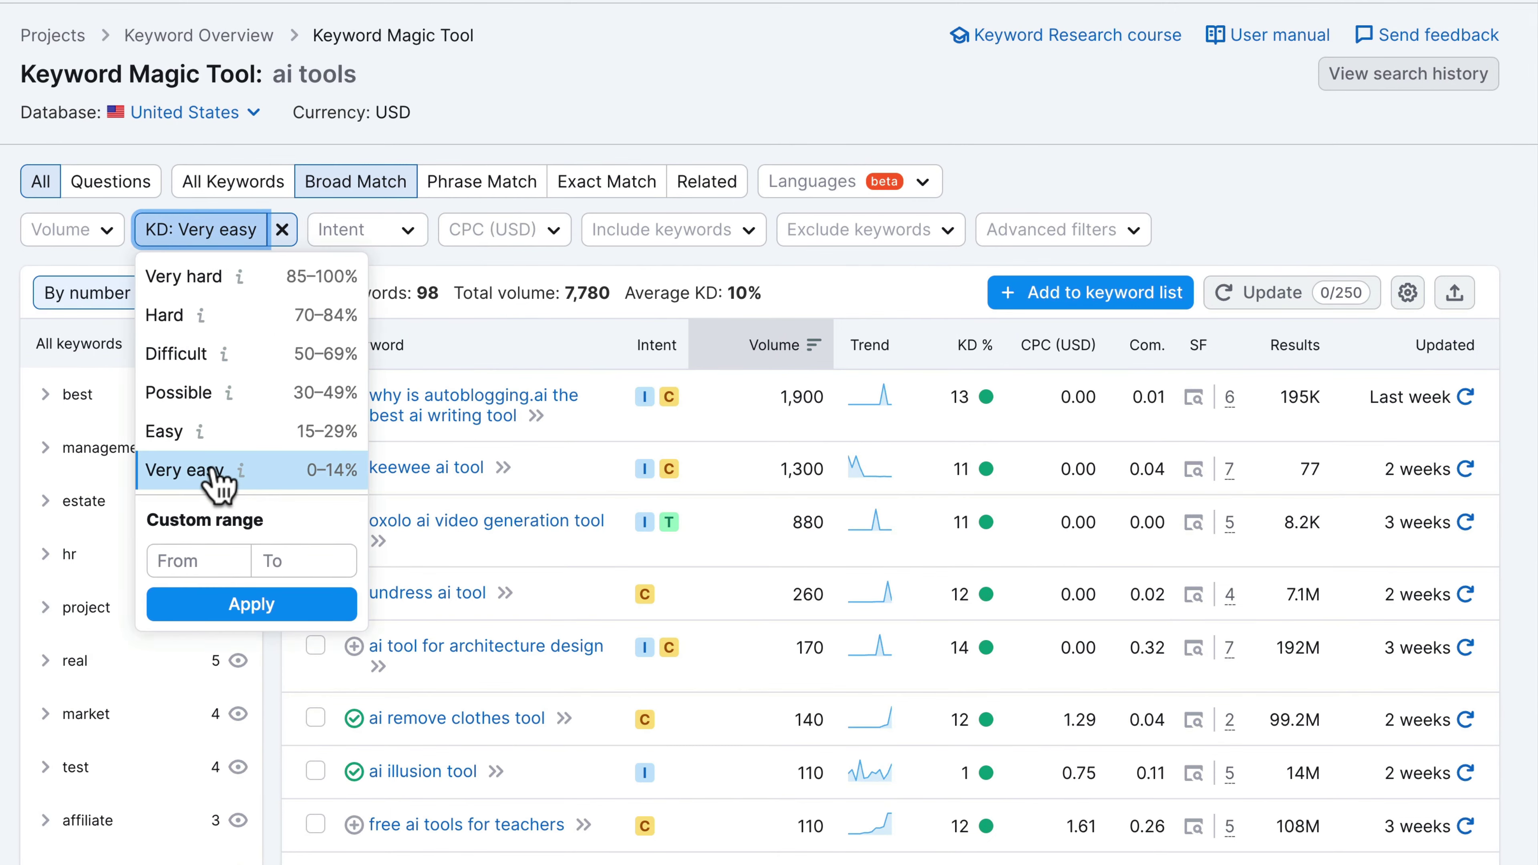
{"action": "left_click", "coordinate": [212, 433]}
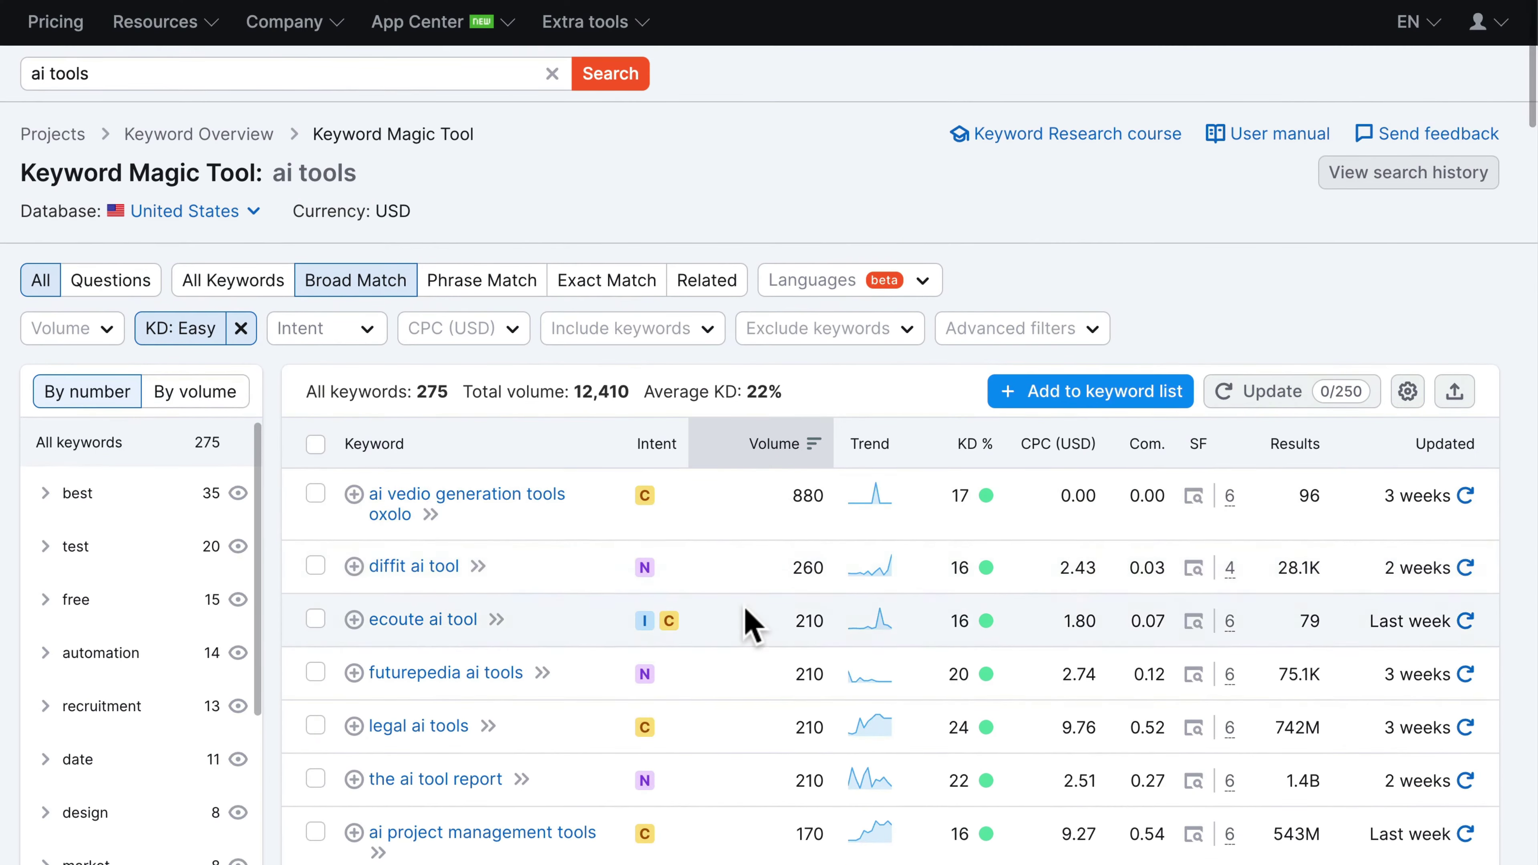
{"action": "scroll", "coordinate": [790, 412], "scroll_direction": "down", "scroll_amount": 3}
{"action": "scroll", "coordinate": [786, 437], "scroll_direction": "up", "scroll_amount": 3}
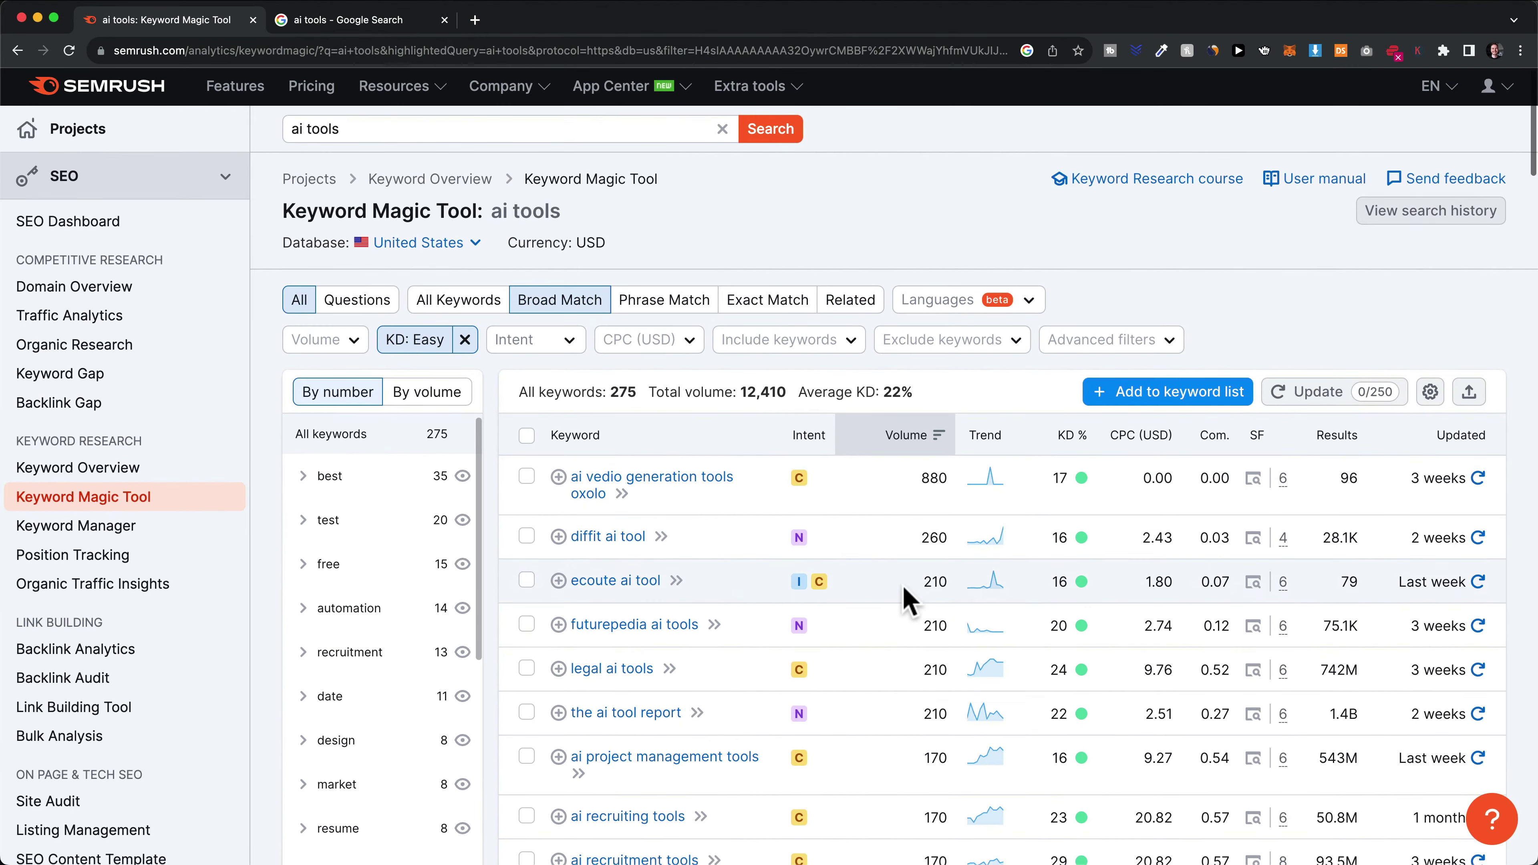
{"action": "scroll", "coordinate": [903, 585], "scroll_direction": "down", "scroll_amount": 3}
{"action": "scroll", "coordinate": [902, 585], "scroll_direction": "up", "scroll_amount": 3}
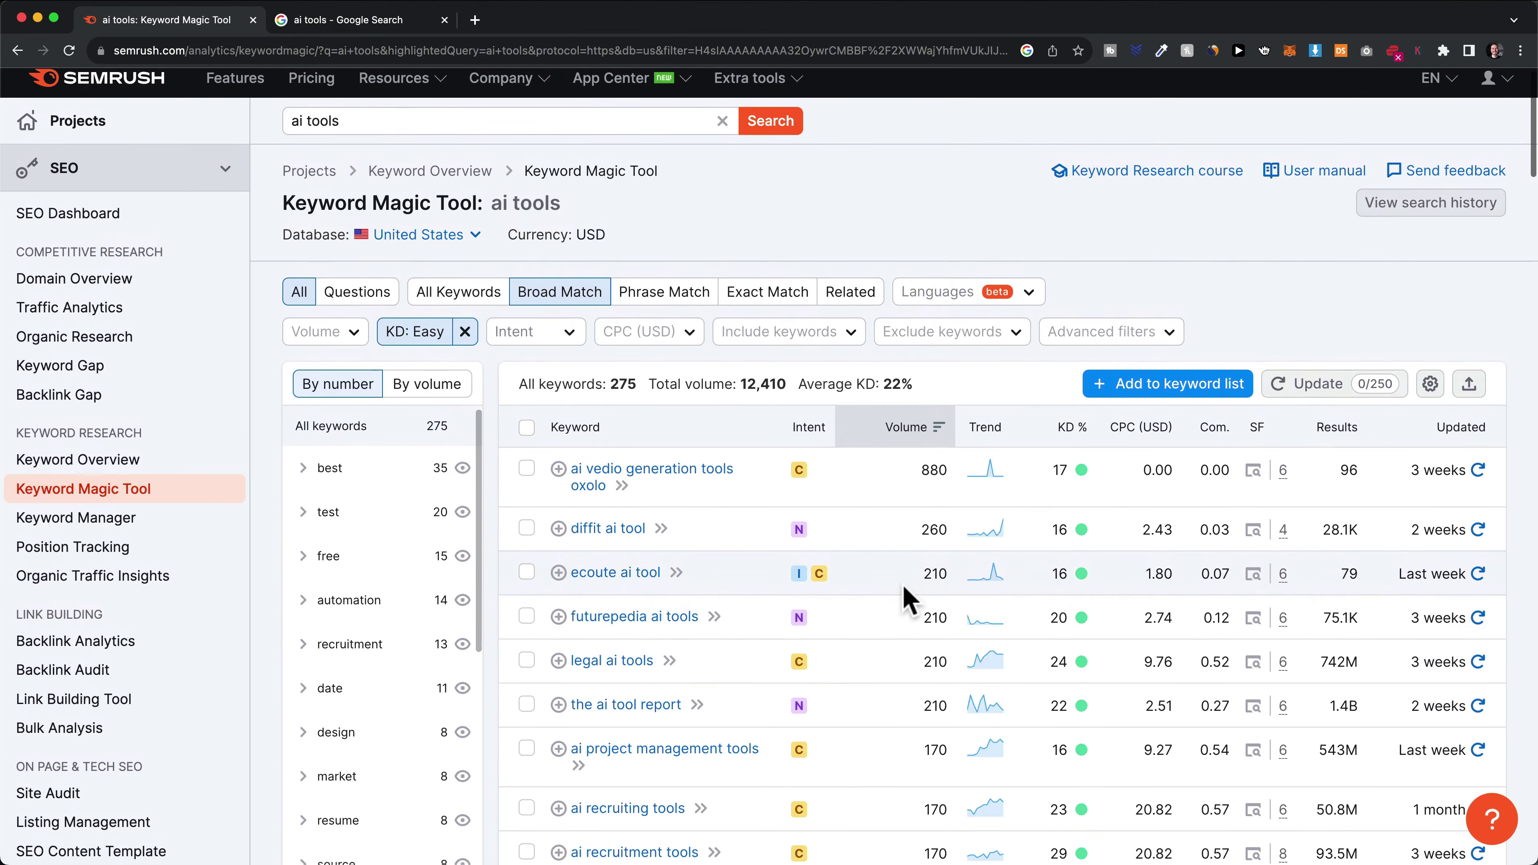
Switch to the Google results for "ai tools" and examine the related searches for more specific keyword ideas
{"action": "scroll", "coordinate": [329, 129], "scroll_direction": "up", "scroll_amount": 1}
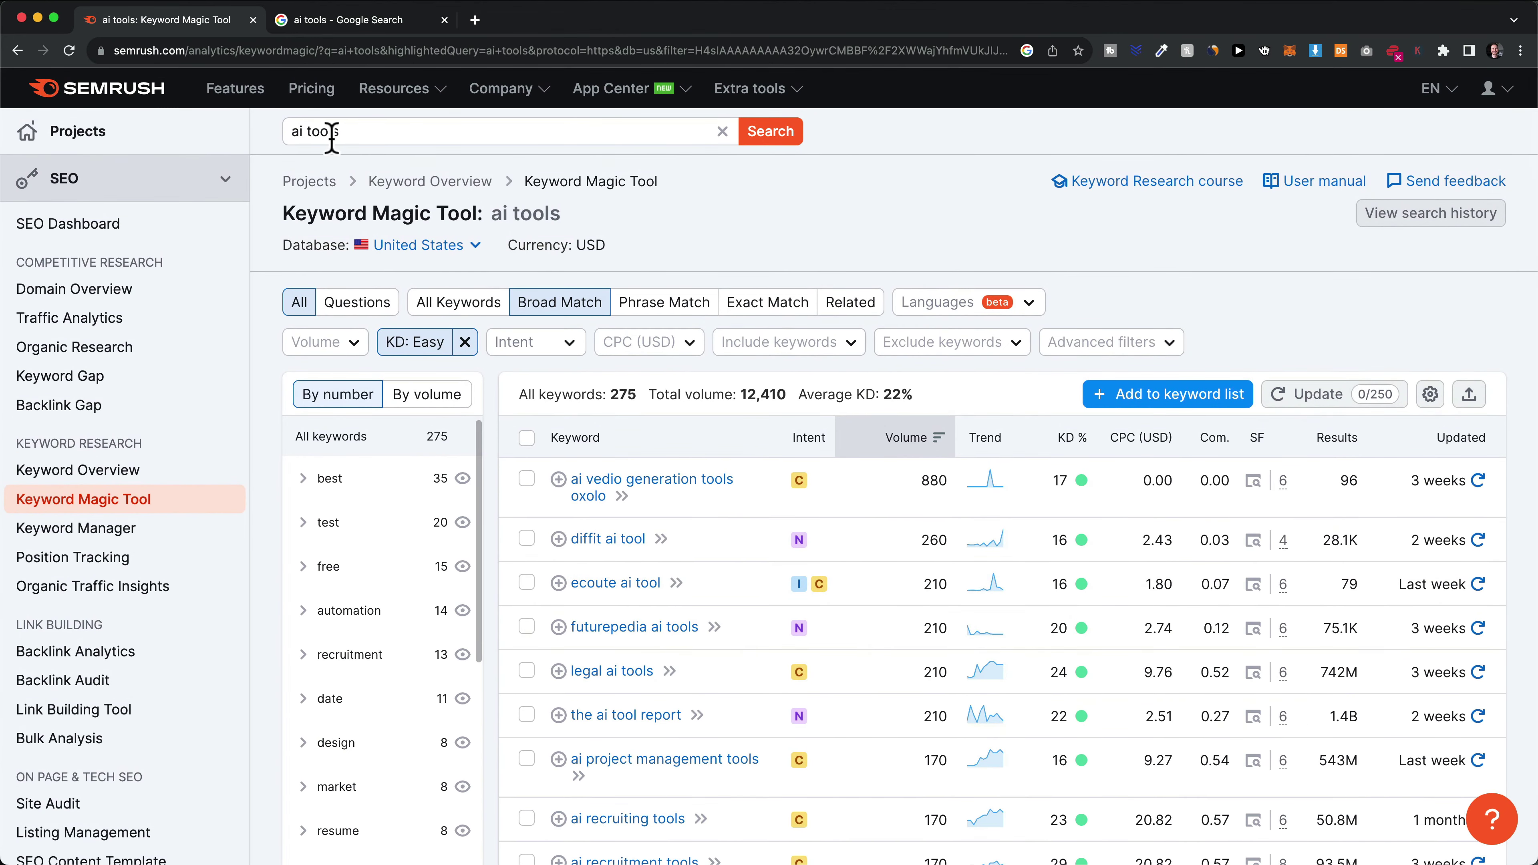
{"action": "left_click", "coordinate": [367, 23]}
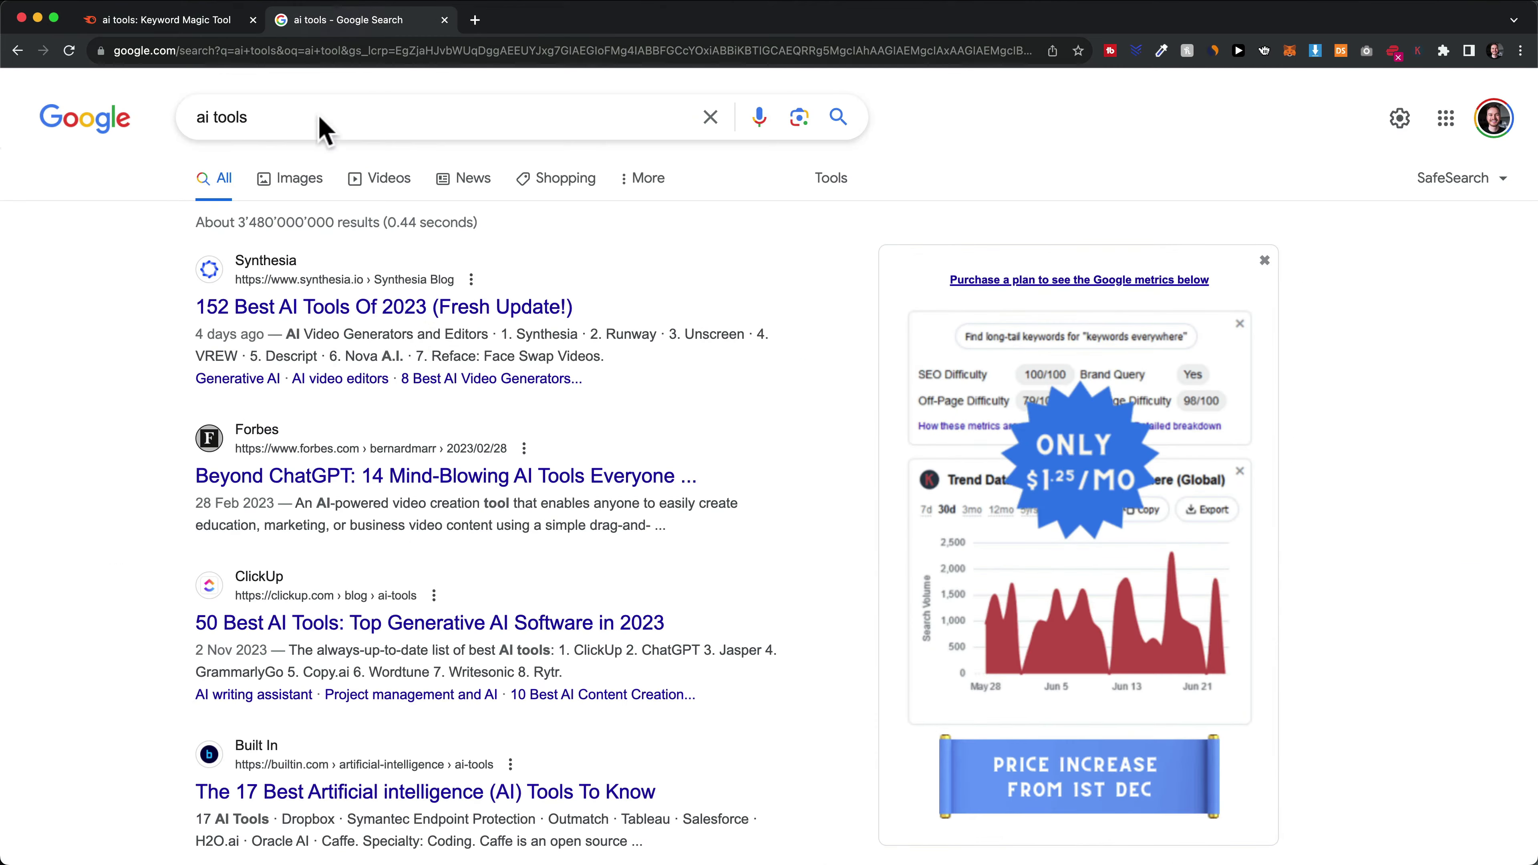
{"action": "left_click_drag", "start_coordinate": [249, 117], "coordinate": [192, 118]}
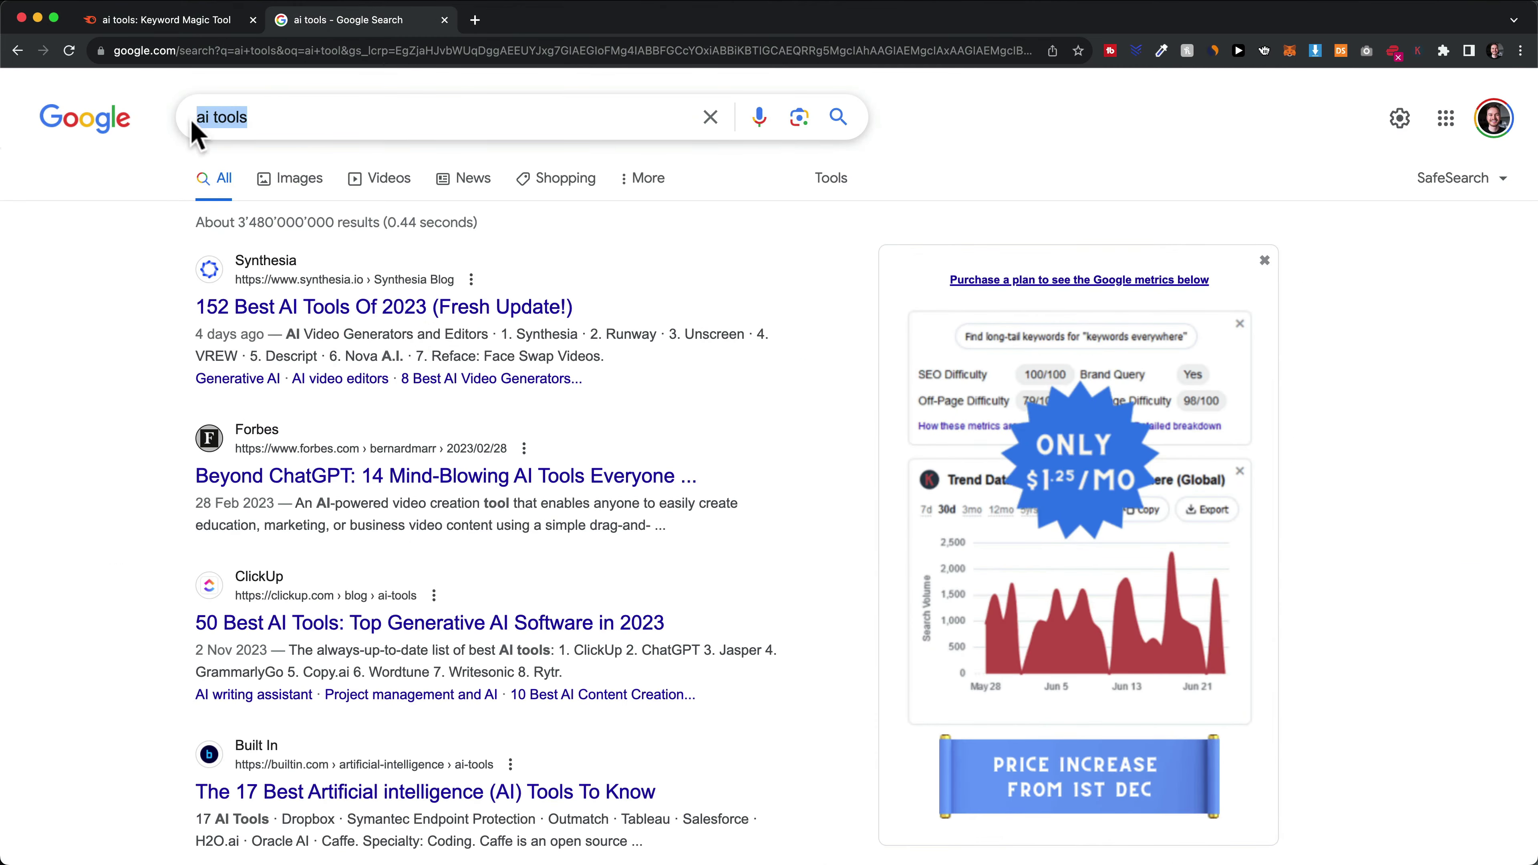
{"action": "left_click", "coordinate": [152, 275]}
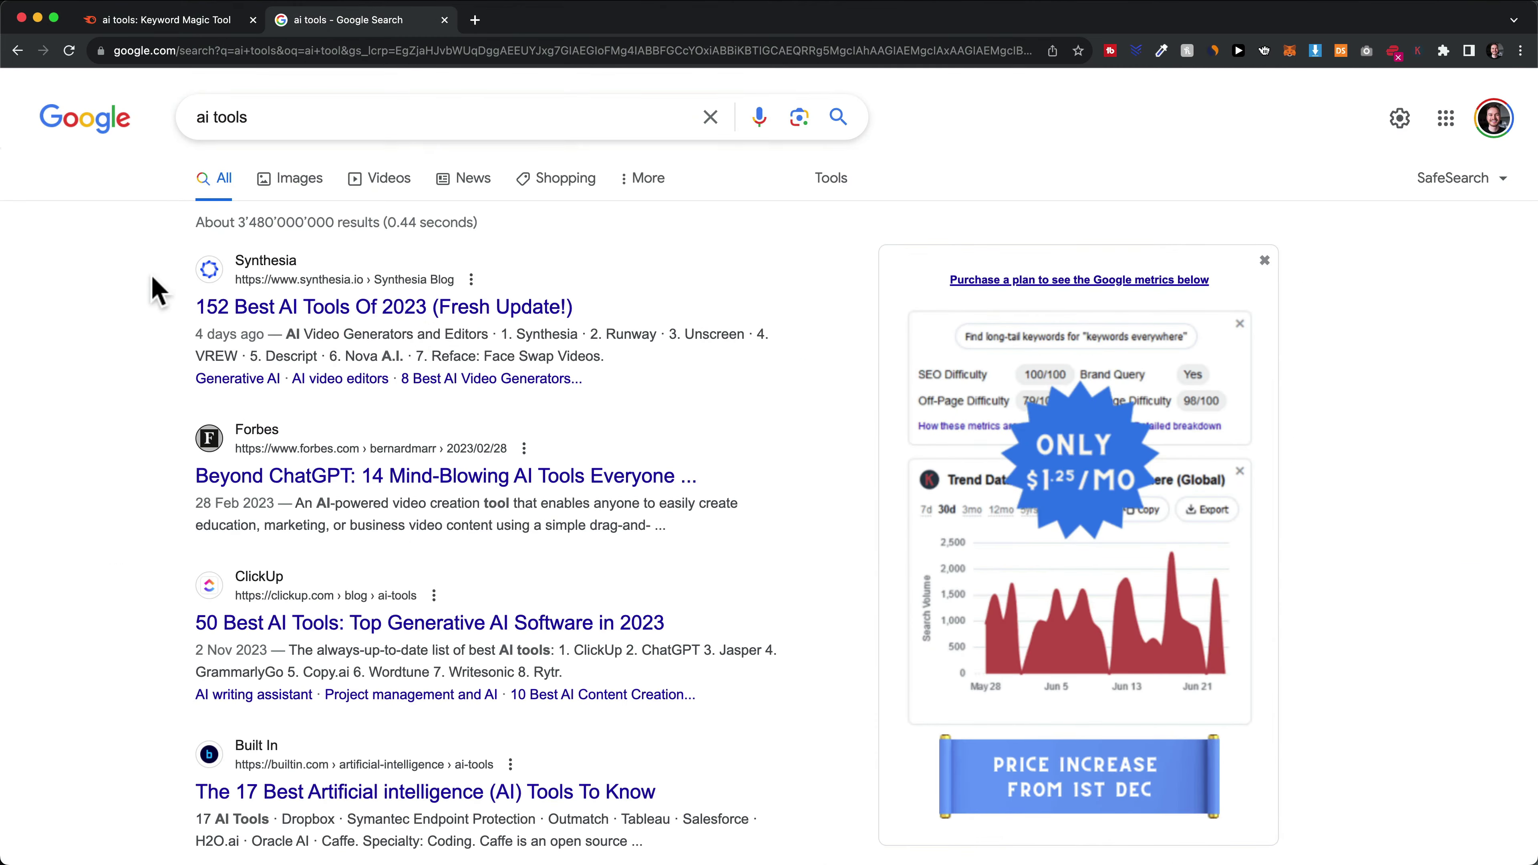
{"action": "scroll", "coordinate": [357, 334], "scroll_direction": "down", "scroll_amount": 8}
{"action": "scroll", "coordinate": [354, 316], "scroll_direction": "down", "scroll_amount": 20}
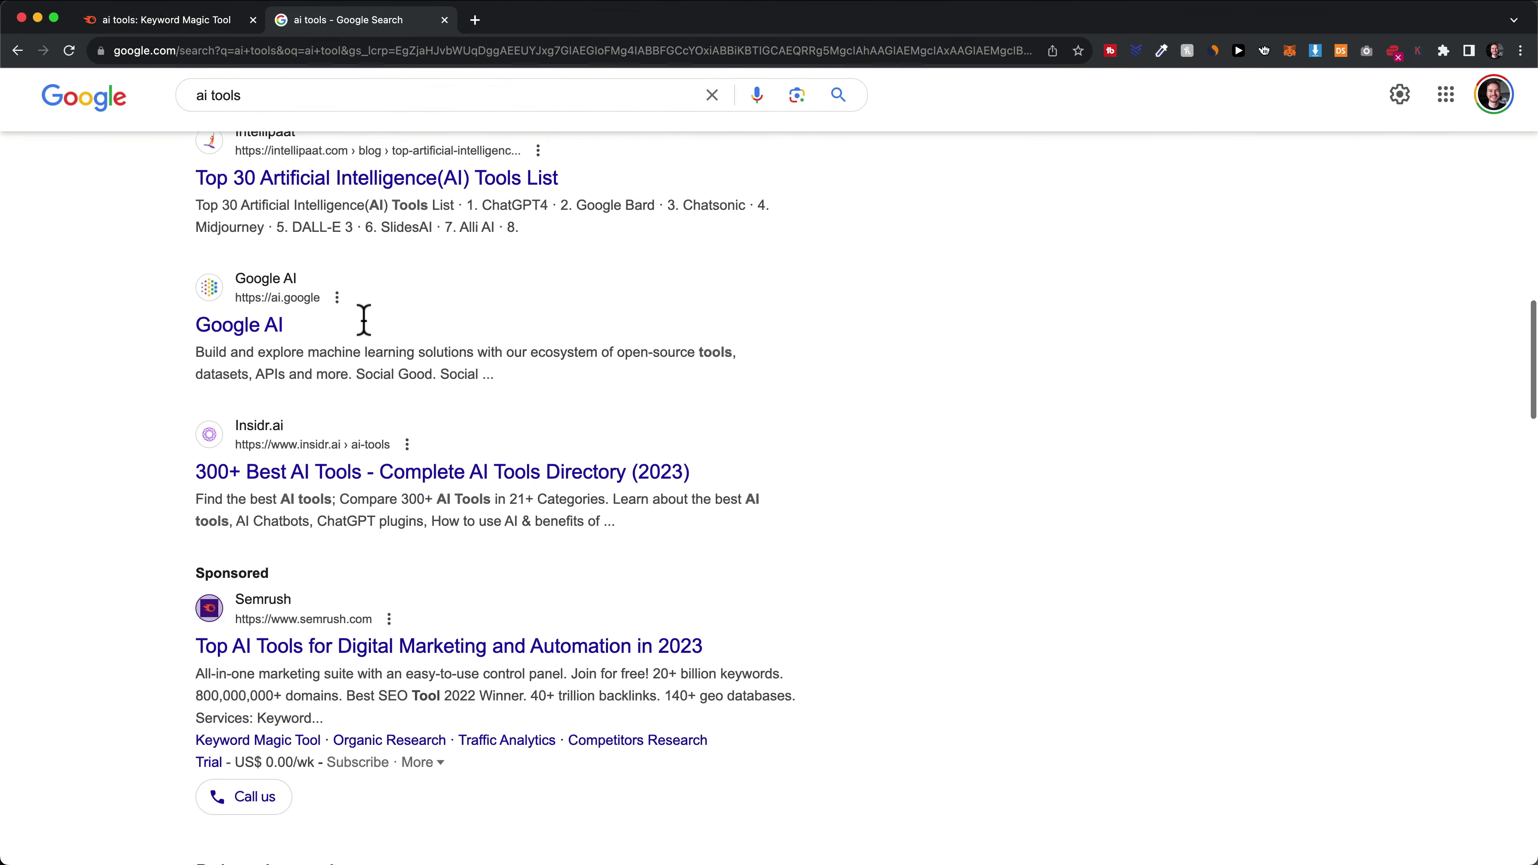
{"action": "scroll", "coordinate": [267, 216], "scroll_direction": "down", "scroll_amount": 5}
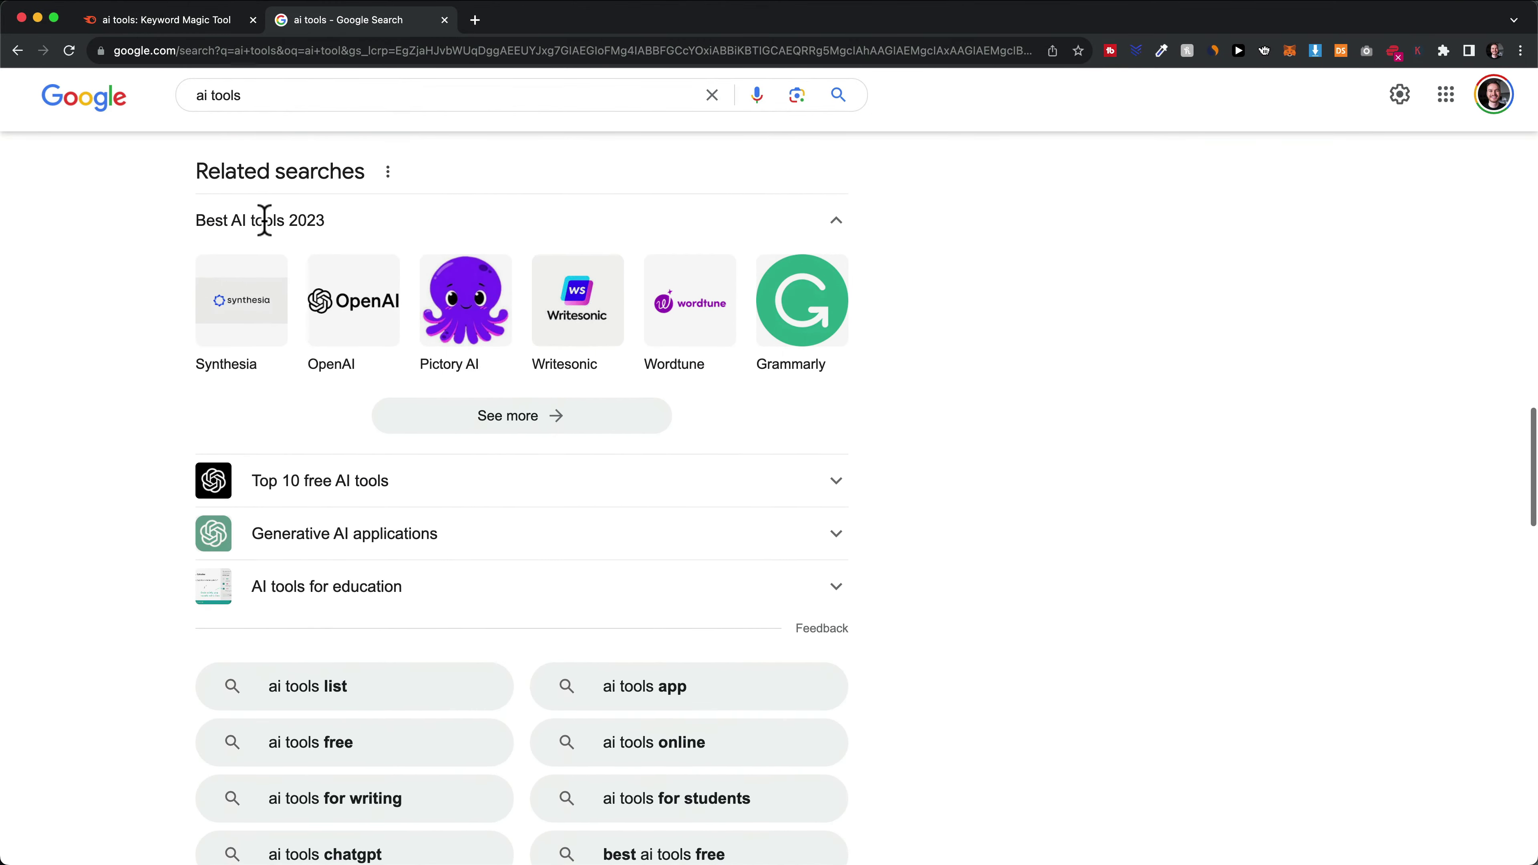
{"action": "scroll", "coordinate": [596, 475], "scroll_direction": "down", "scroll_amount": 2}
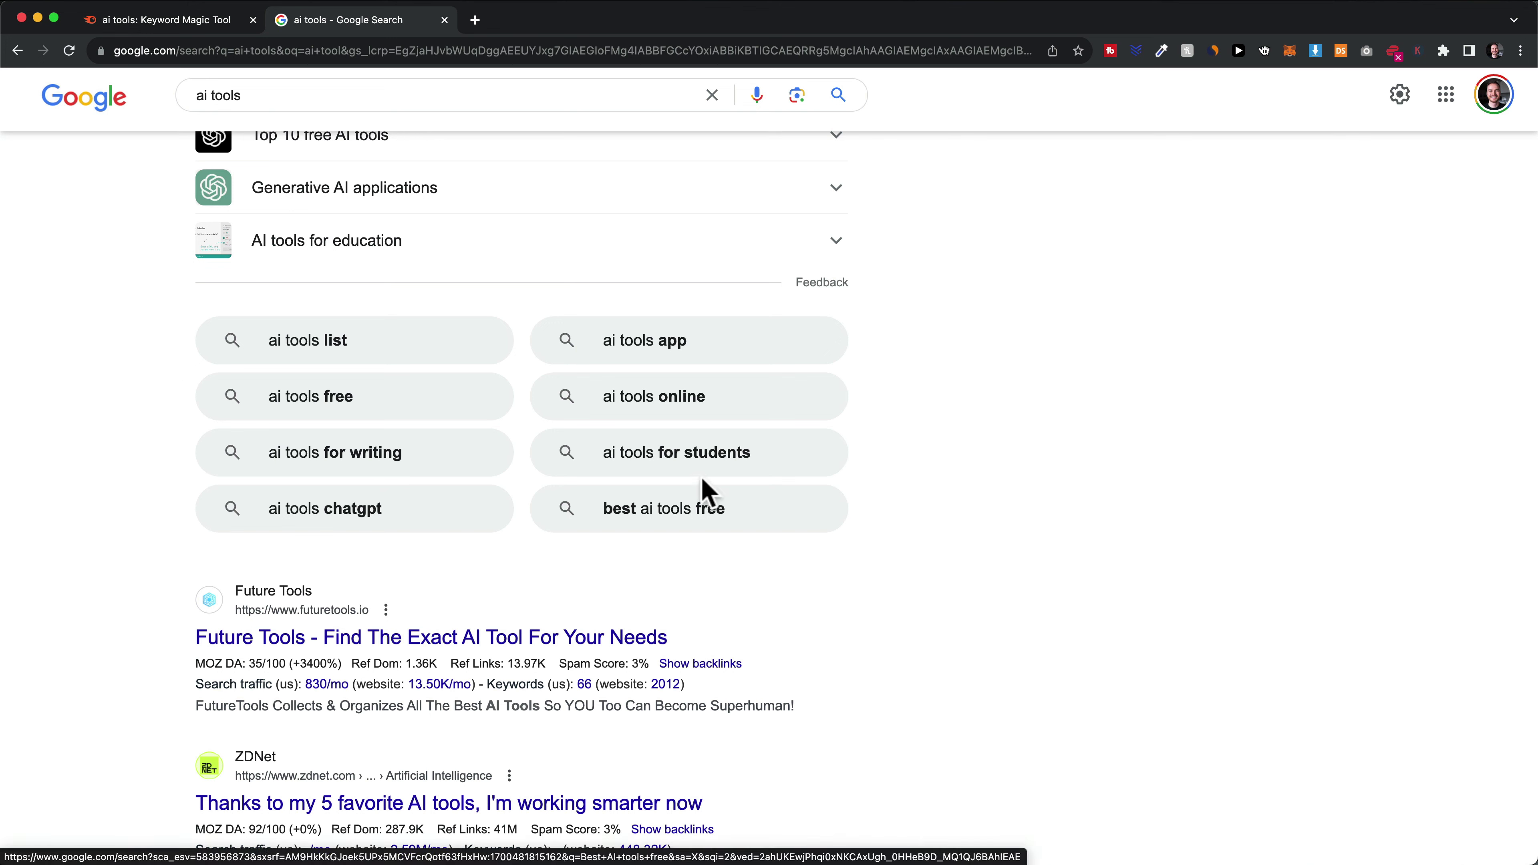
{"action": "left_click_drag", "start_coordinate": [883, 471], "coordinate": [714, 471]}
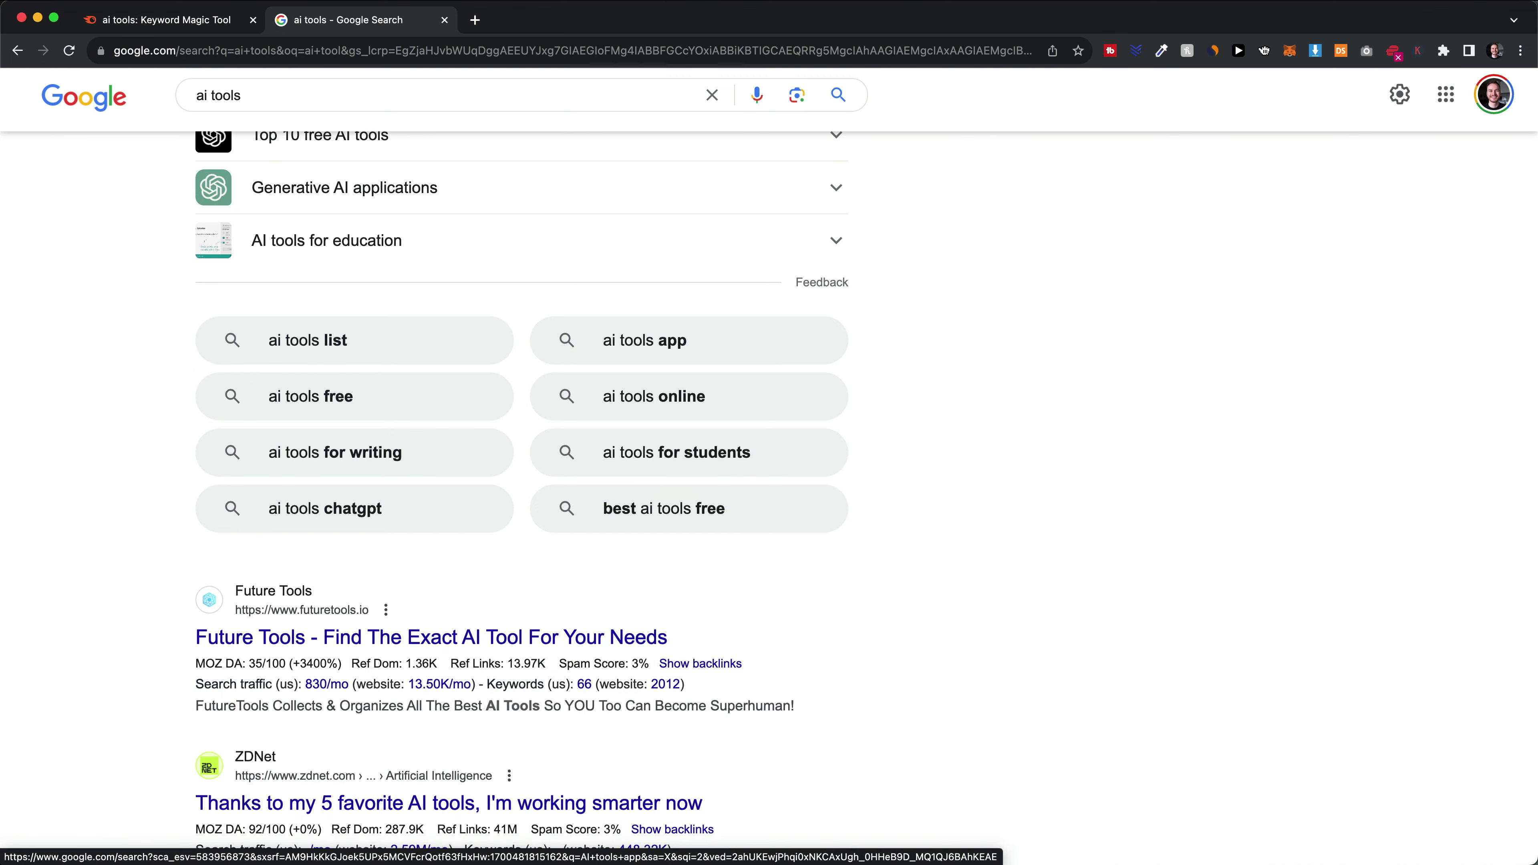
Return to Semrush's Keyword Magic Tool and search for "ai tools for students"
{"action": "left_click", "coordinate": [184, 23]}
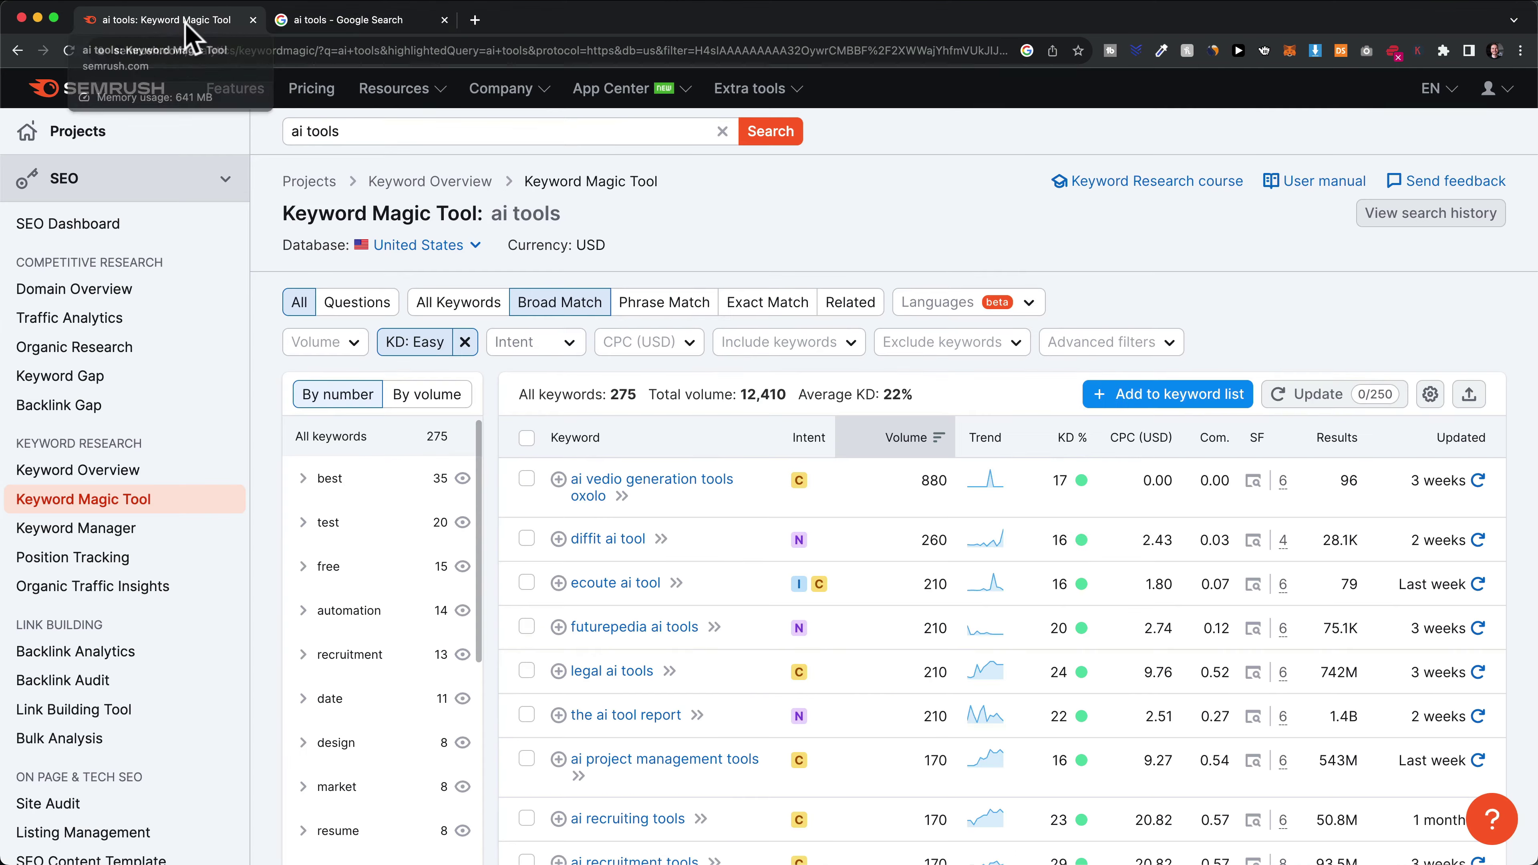
{"action": "left_click", "coordinate": [404, 131]}
{"action": "type", "text": "for "}
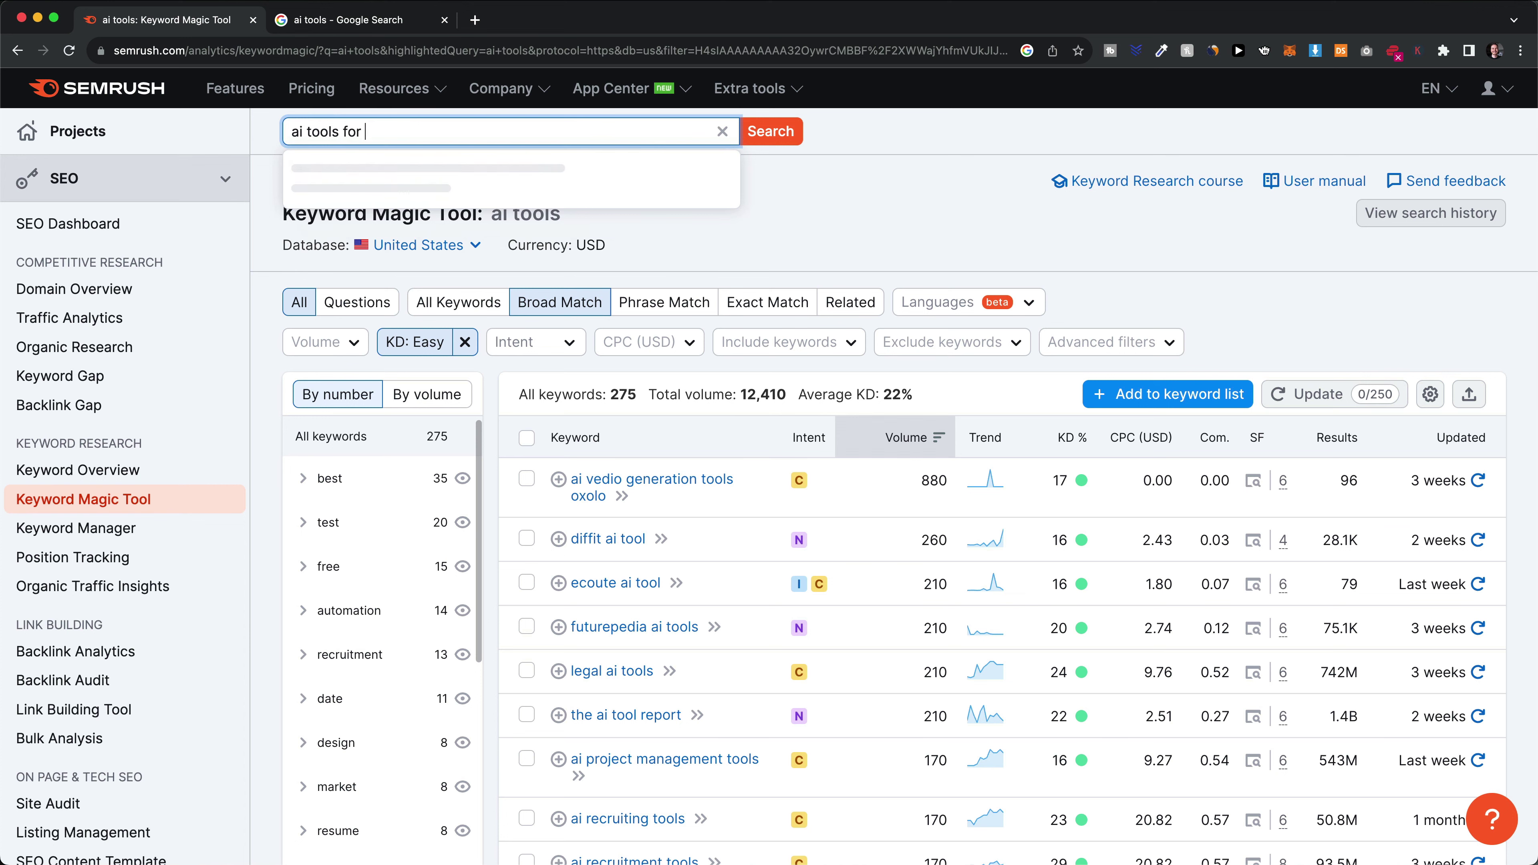
{"action": "type", "text": "students"}
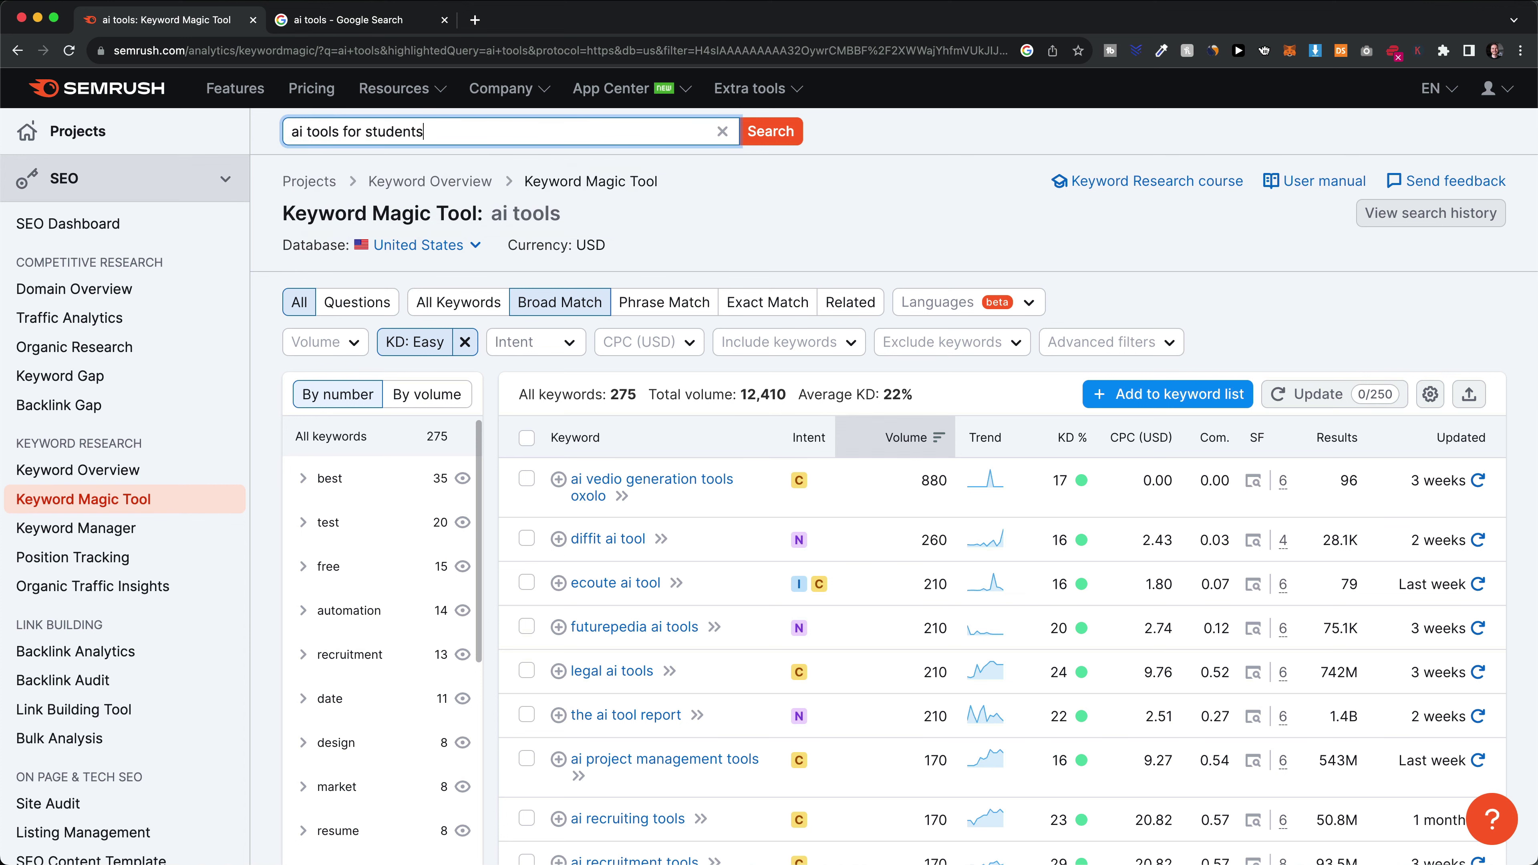
{"action": "key", "text": "Return"}
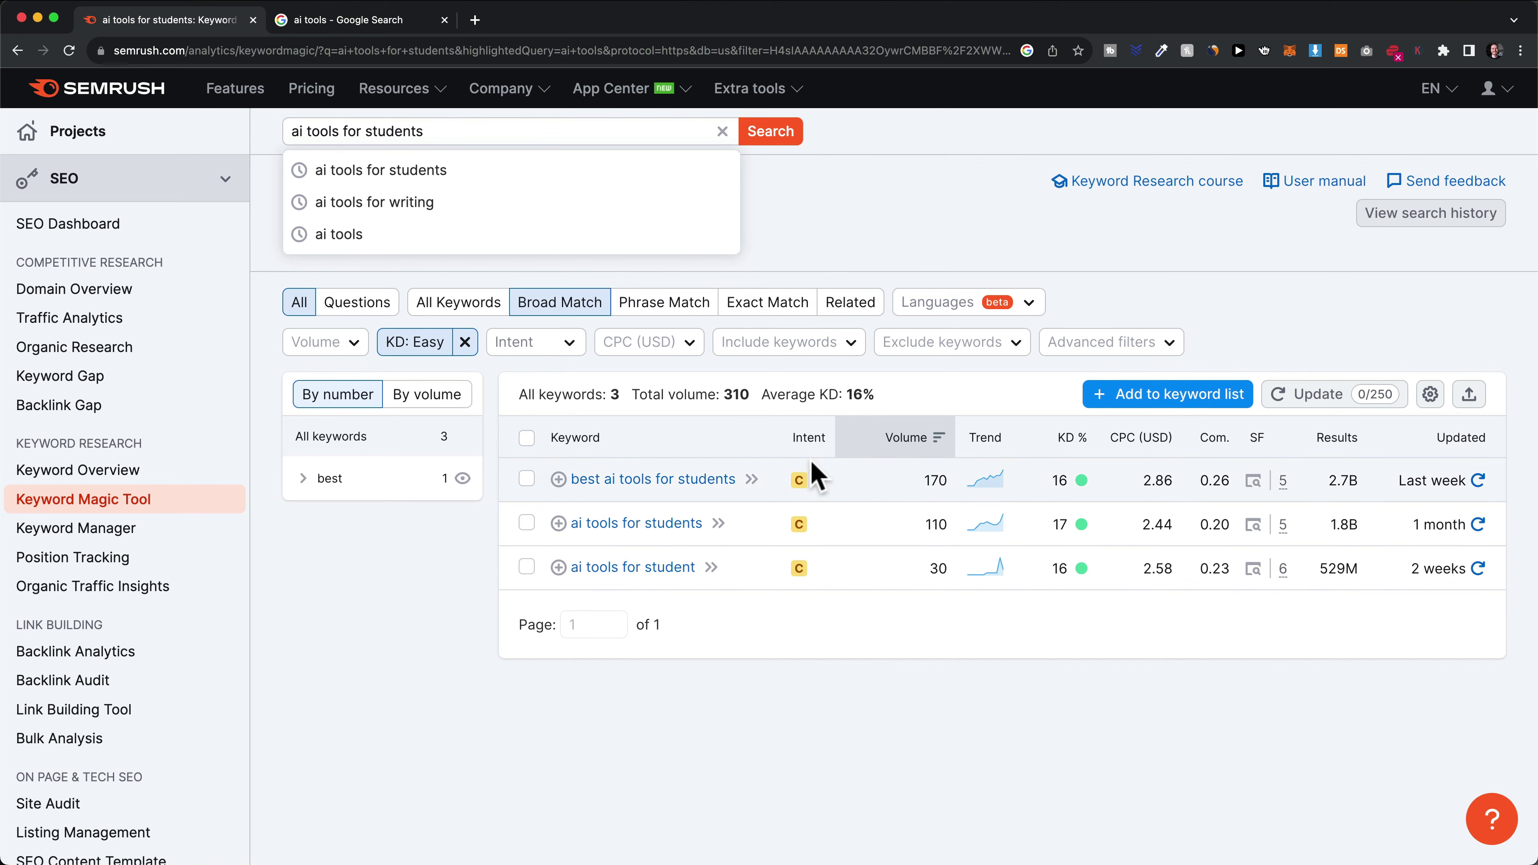
Remove the Easy keyword difficulty filter and look over all the keywords for "ai tools for students"
{"action": "left_click", "coordinate": [465, 342]}
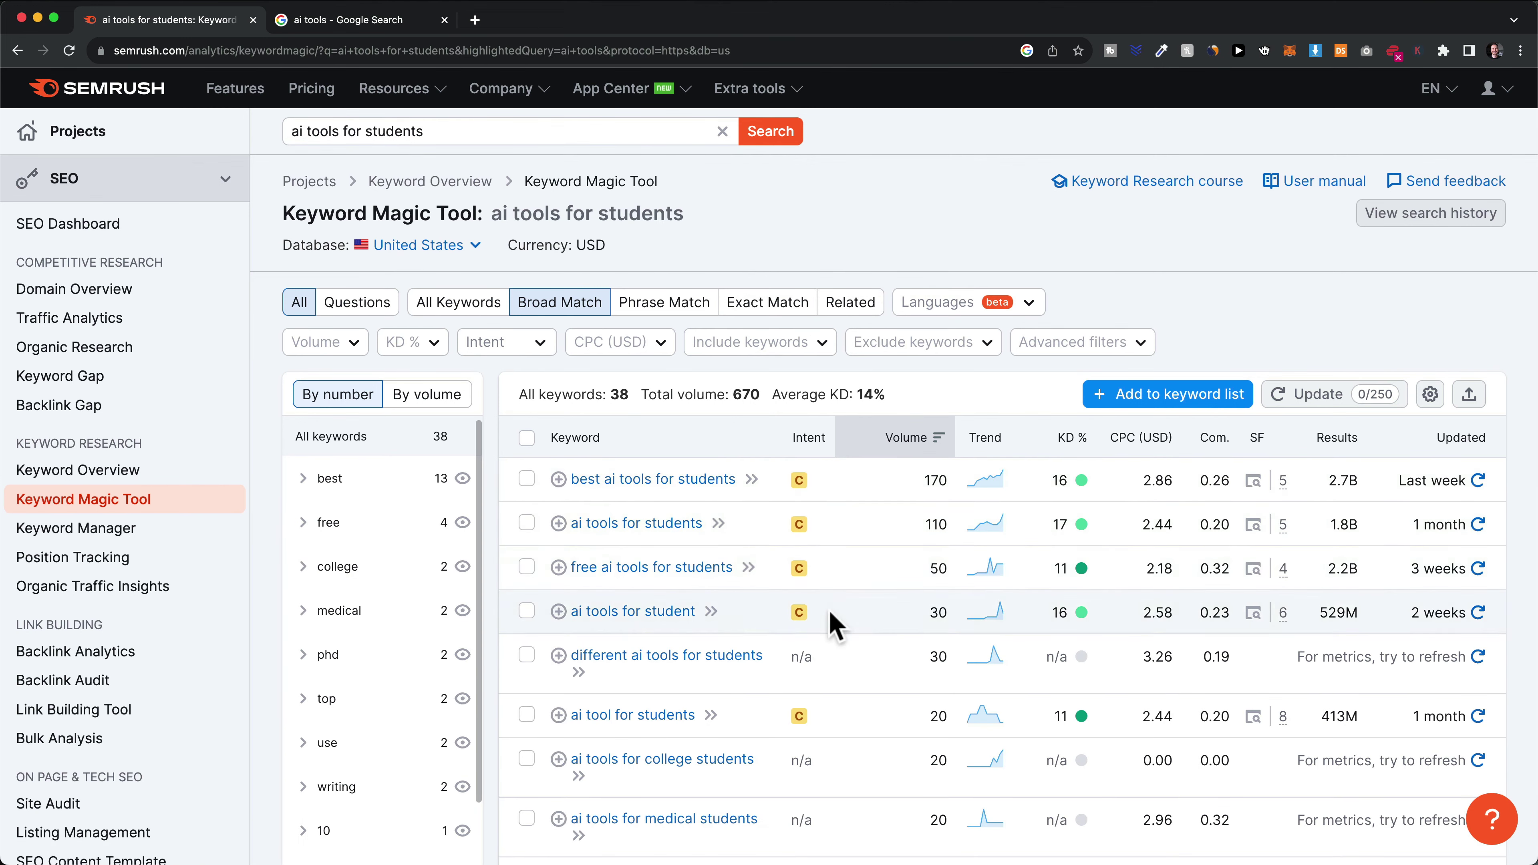
{"action": "scroll", "coordinate": [838, 618], "scroll_direction": "down", "scroll_amount": 3}
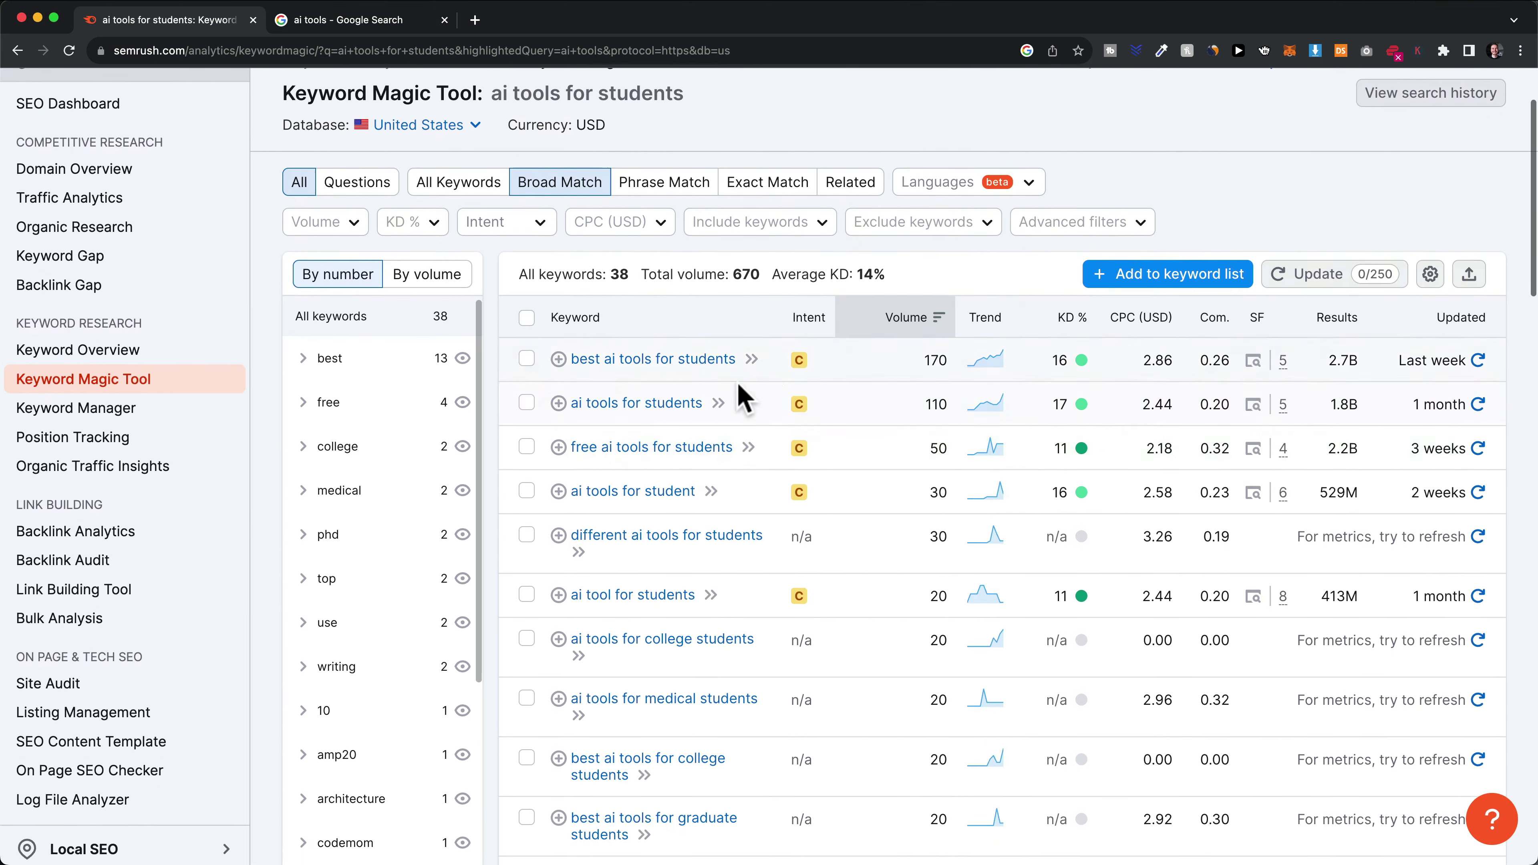
{"action": "scroll", "coordinate": [903, 469], "scroll_direction": "up", "scroll_amount": 3}
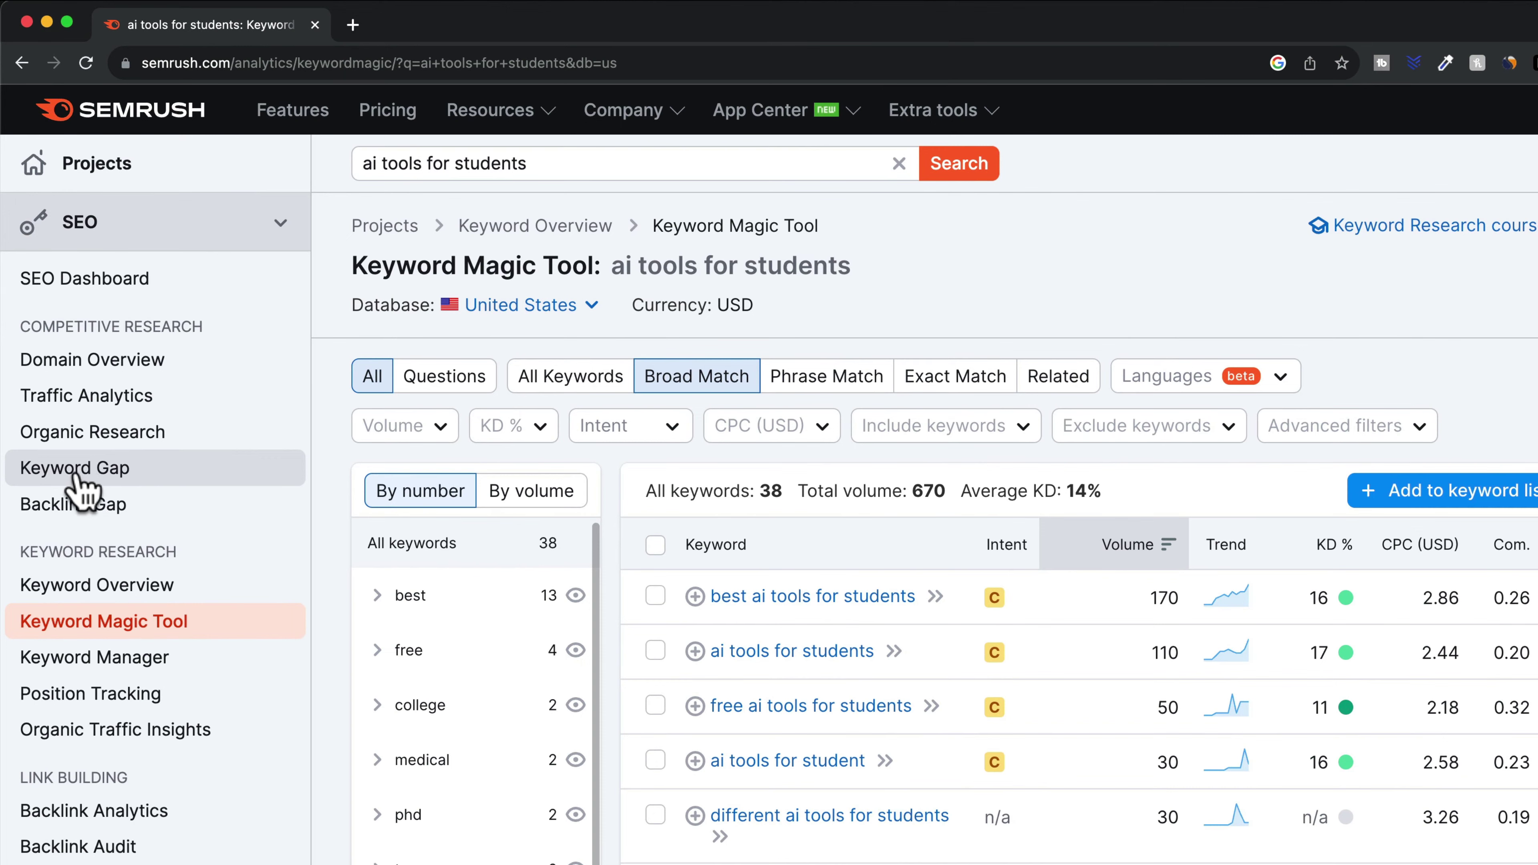
Open the Keyword Gap tool, enter semrush.com as your own domain and check the suggested competitors
{"action": "left_click", "coordinate": [163, 485]}
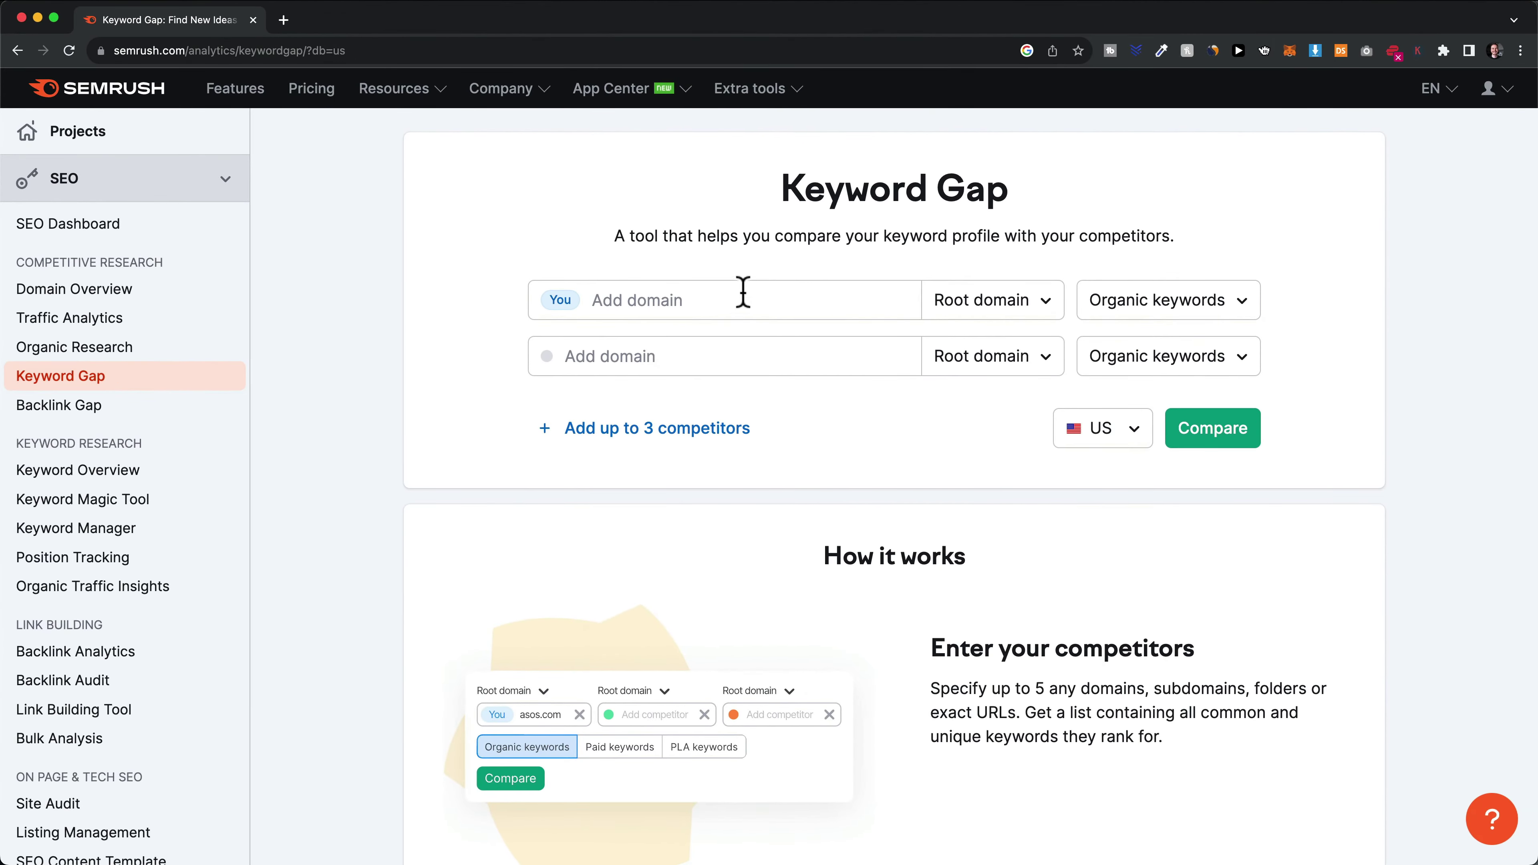
{"action": "left_click", "coordinate": [668, 302]}
{"action": "type", "text": "semrush.com"}
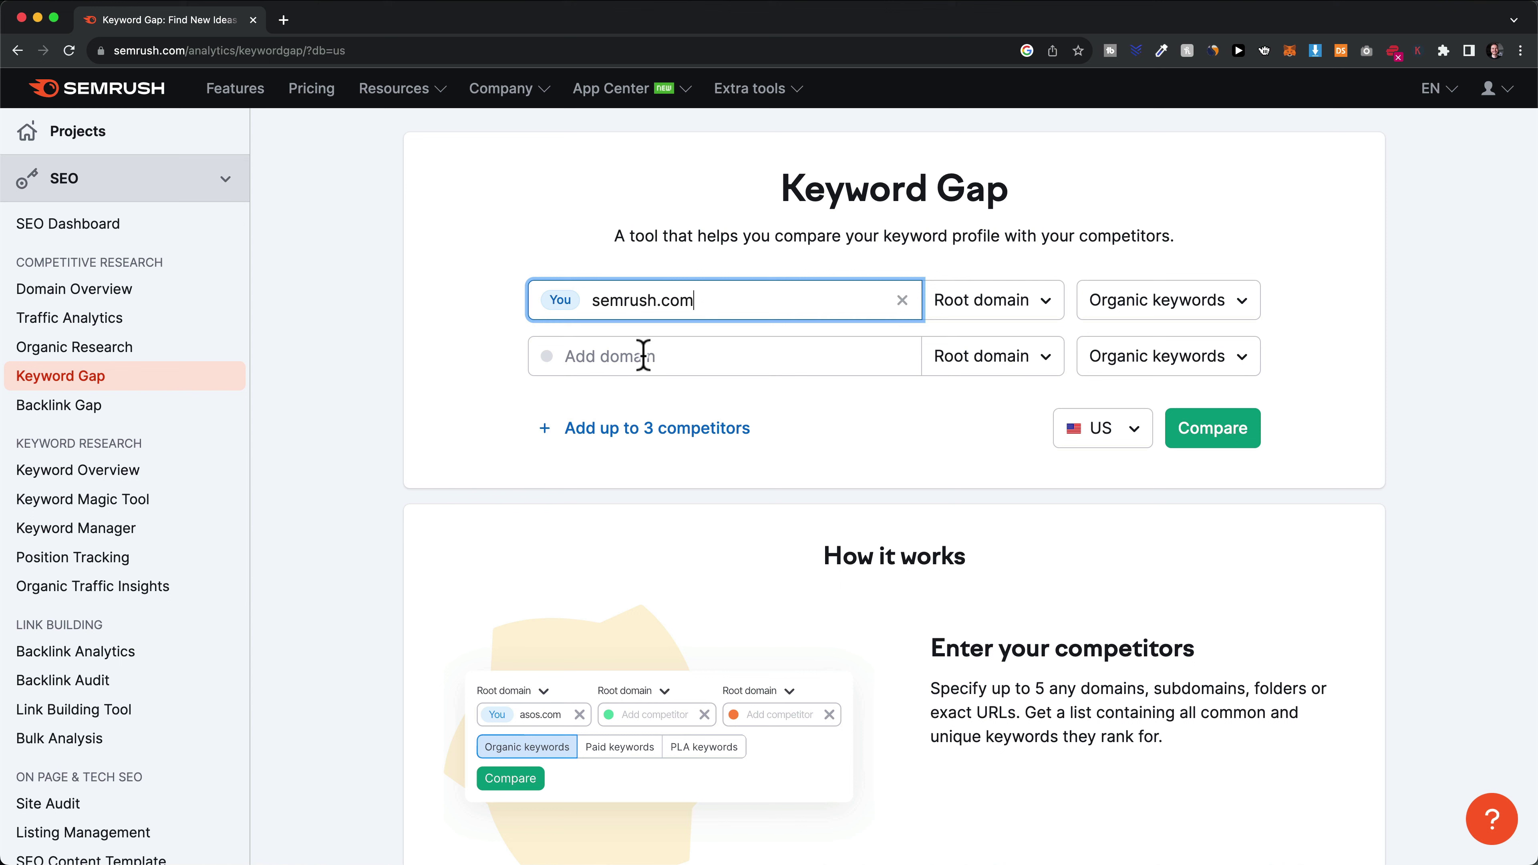
{"action": "left_click", "coordinate": [690, 356]}
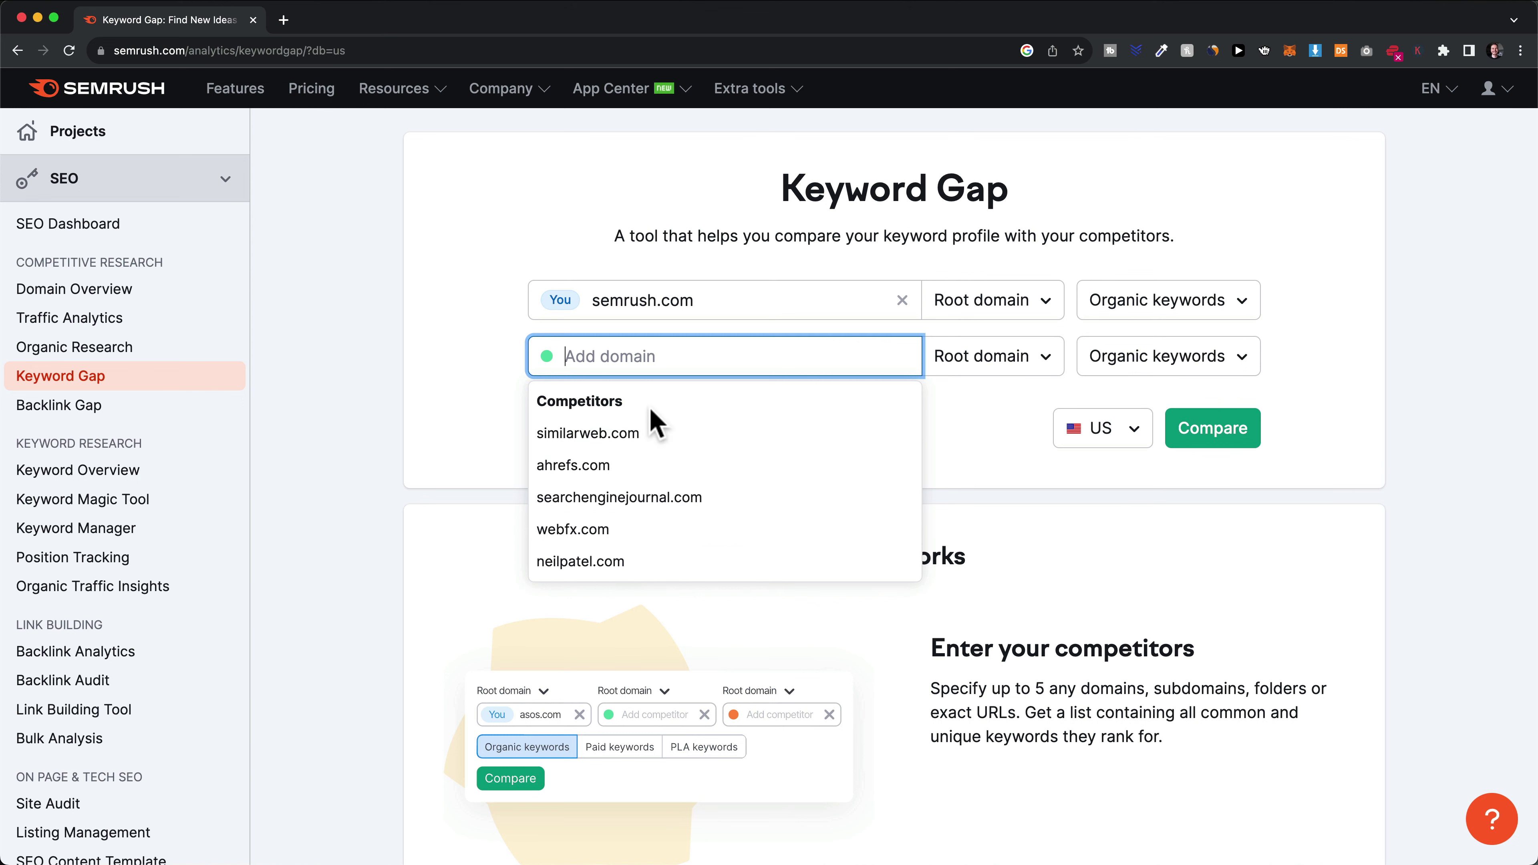
{"action": "left_click", "coordinate": [498, 363]}
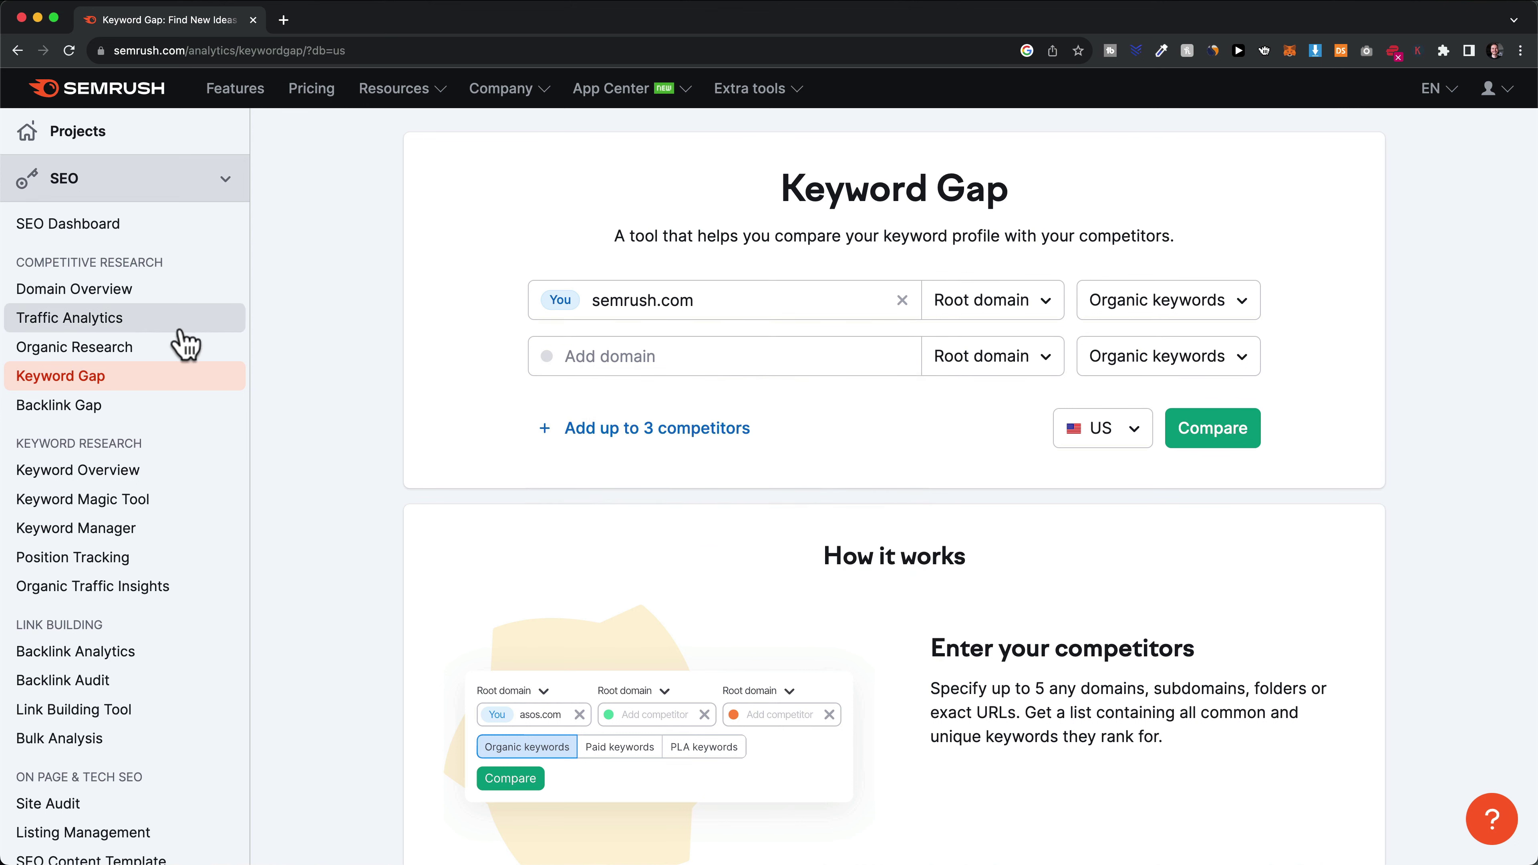
Open Organic Research in a separate browser tab and analyze the domain semrush.com
{"action": "right_click", "coordinate": [125, 348]}
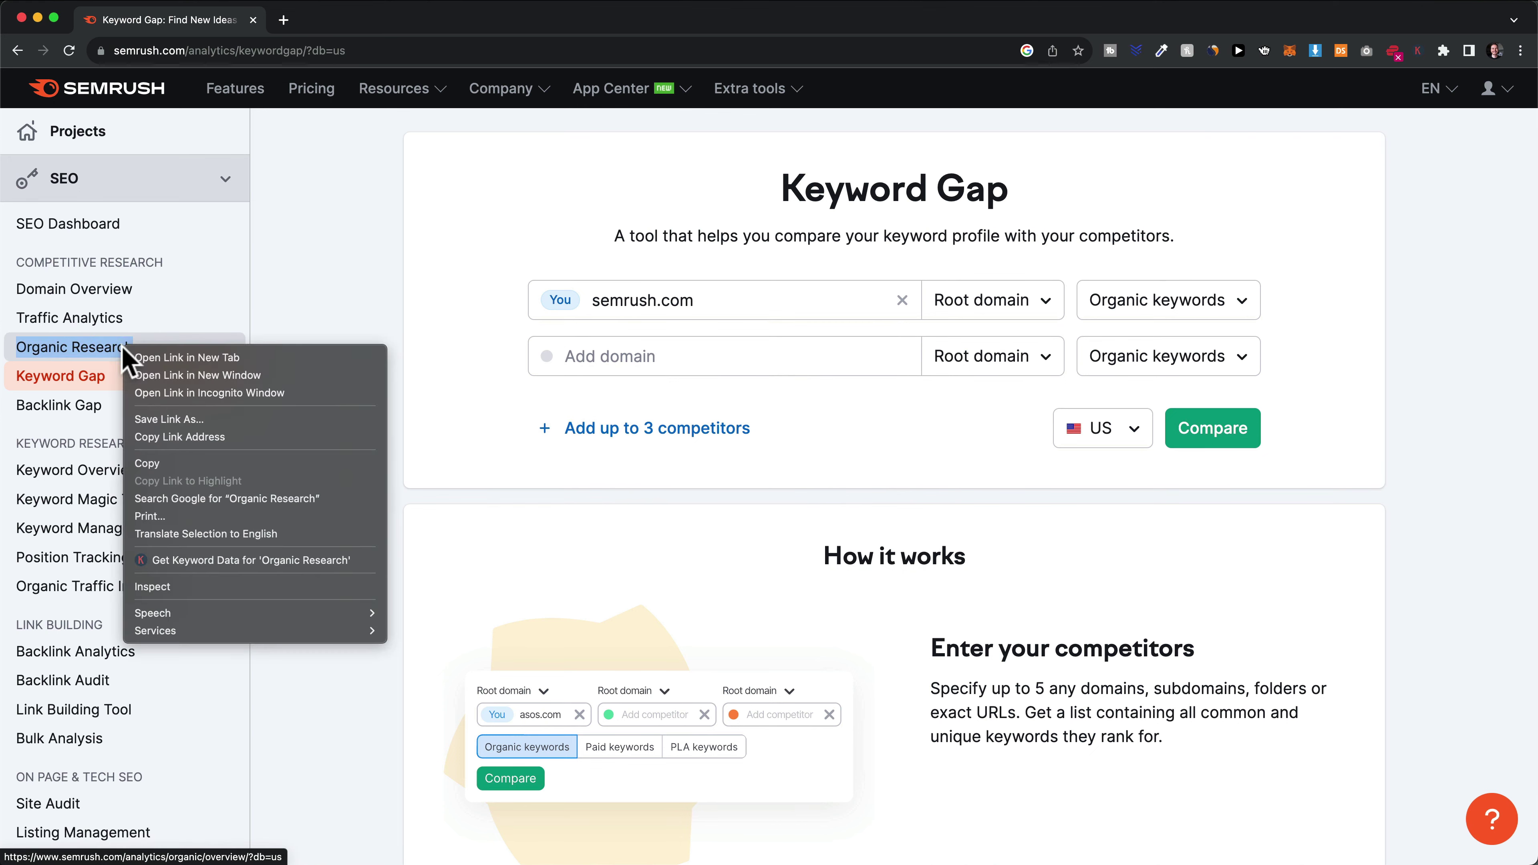
{"action": "left_click", "coordinate": [154, 358]}
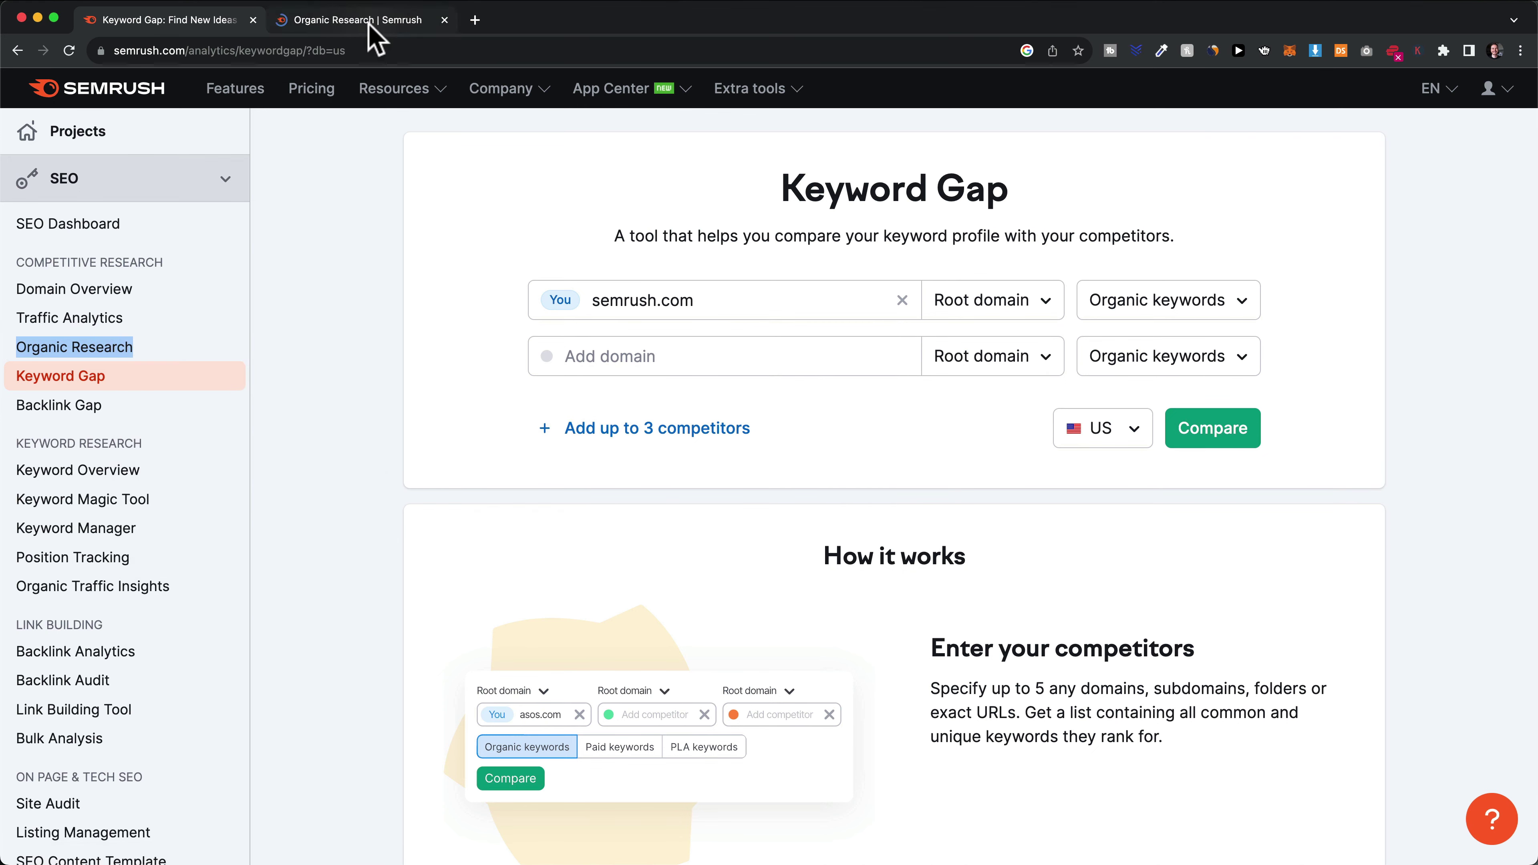
{"action": "left_click", "coordinate": [369, 23]}
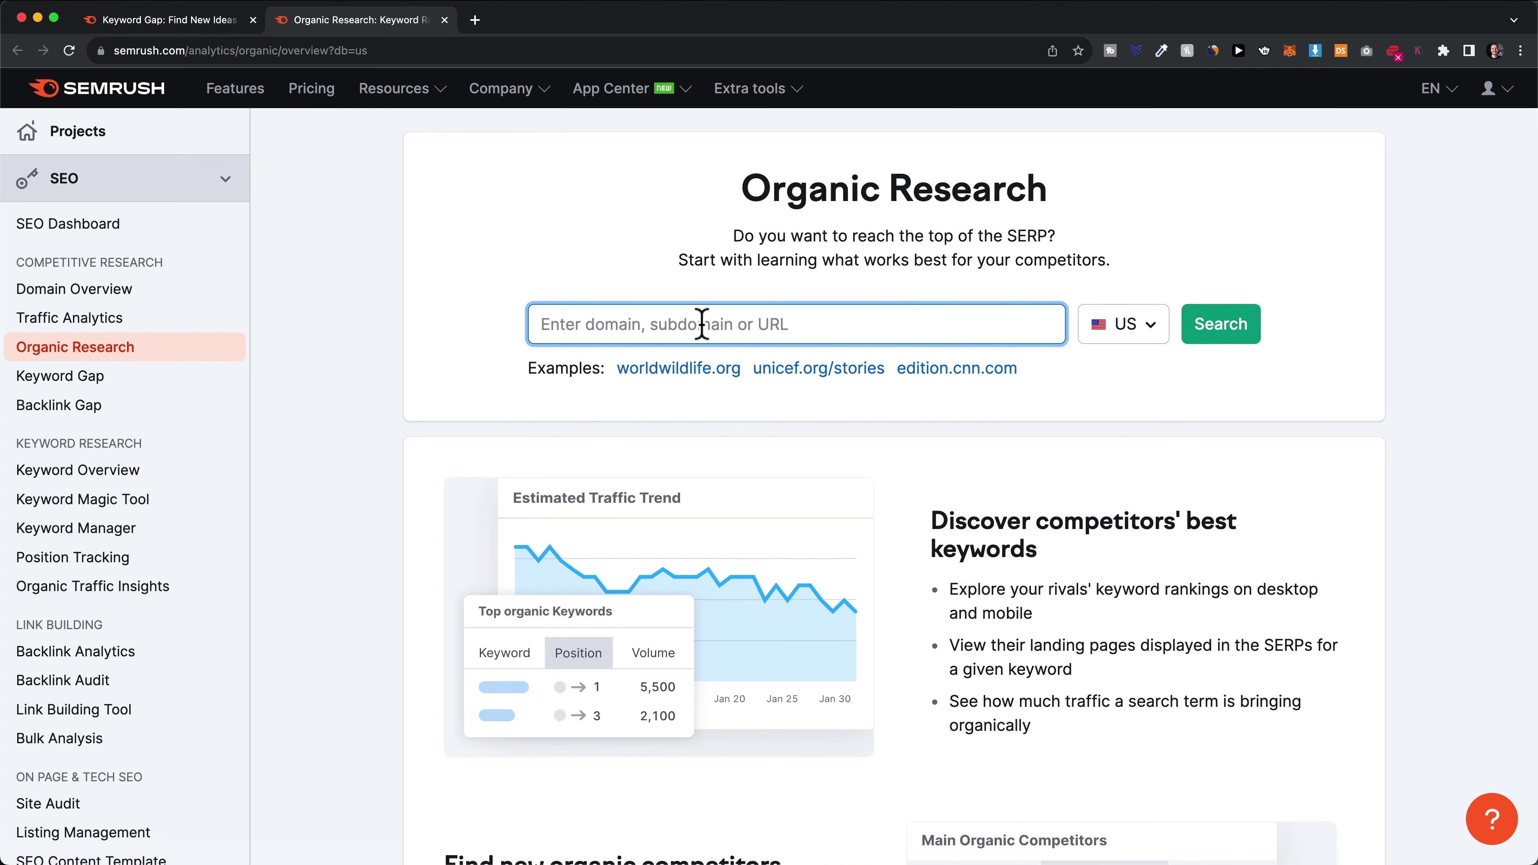
{"action": "type", "text": "semrush.com"}
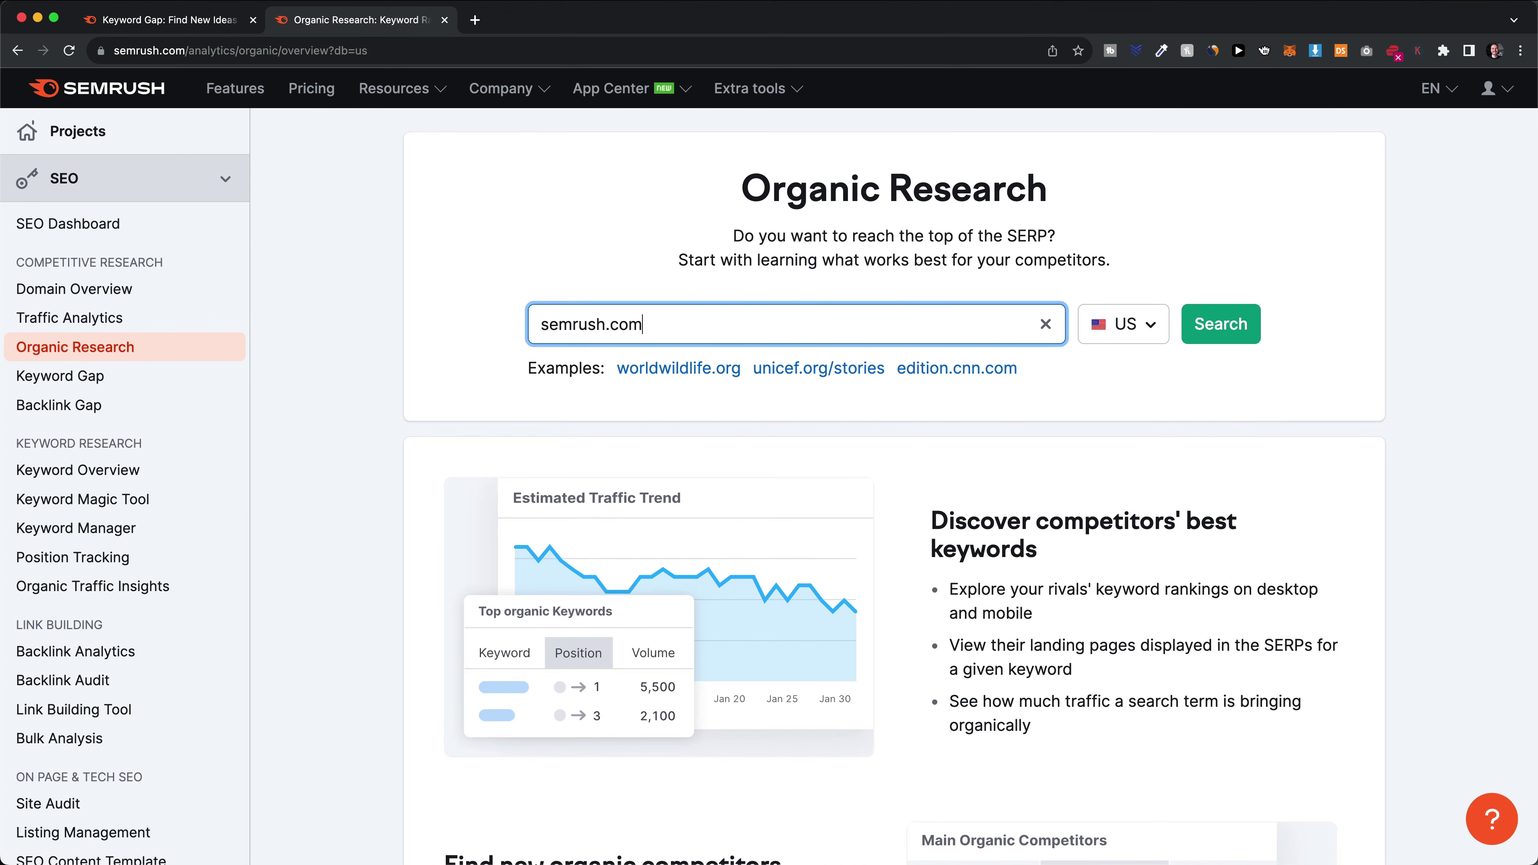
{"action": "left_click", "coordinate": [1226, 340]}
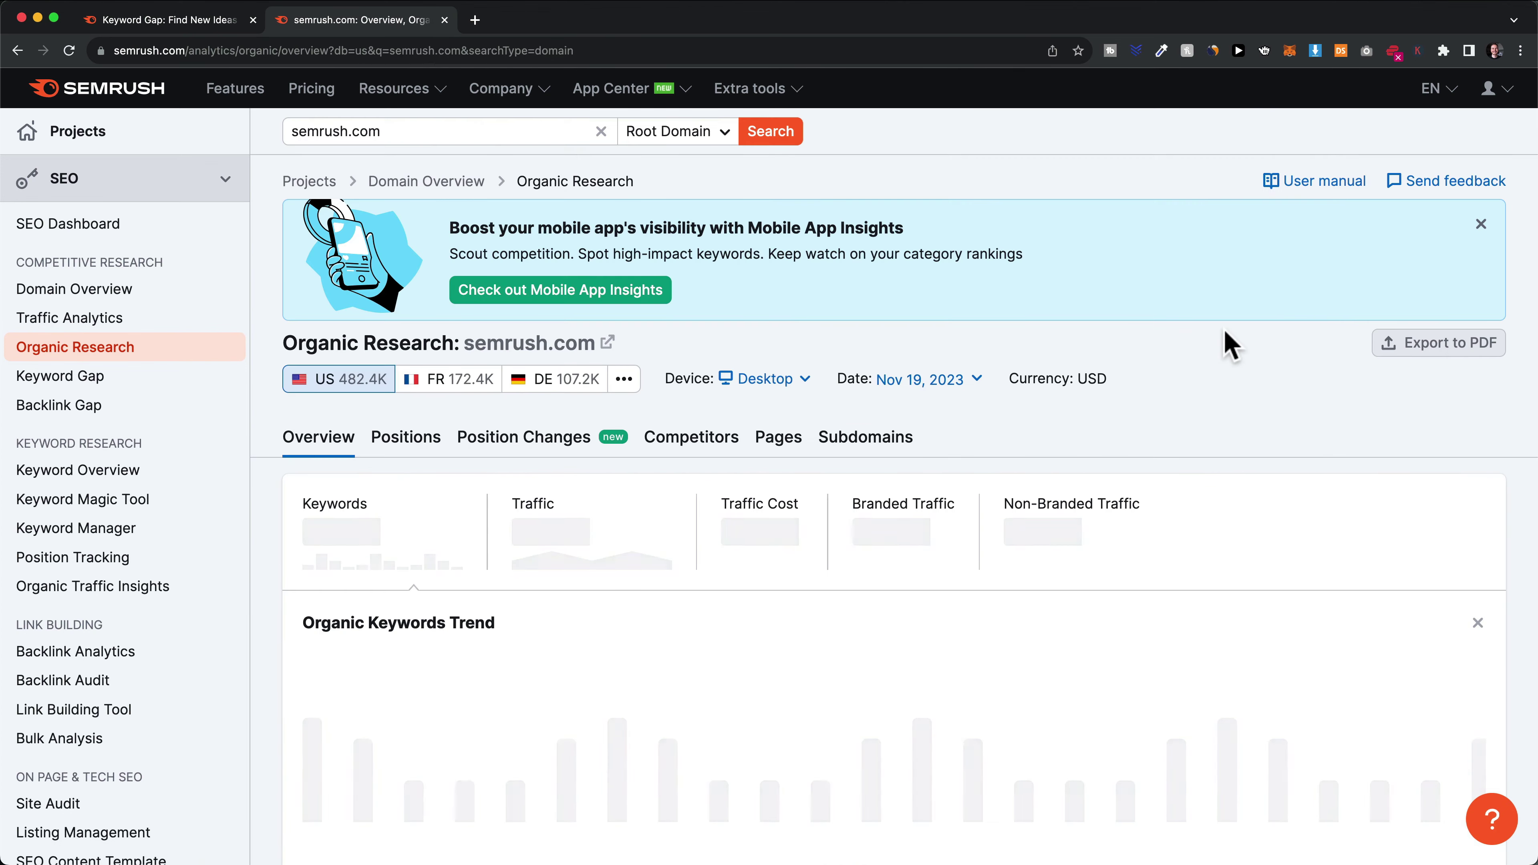
Show the organic competitors of semrush.com and examine the positioning map and the list of competing domains
{"action": "scroll", "coordinate": [1003, 288], "scroll_direction": "down", "scroll_amount": 3}
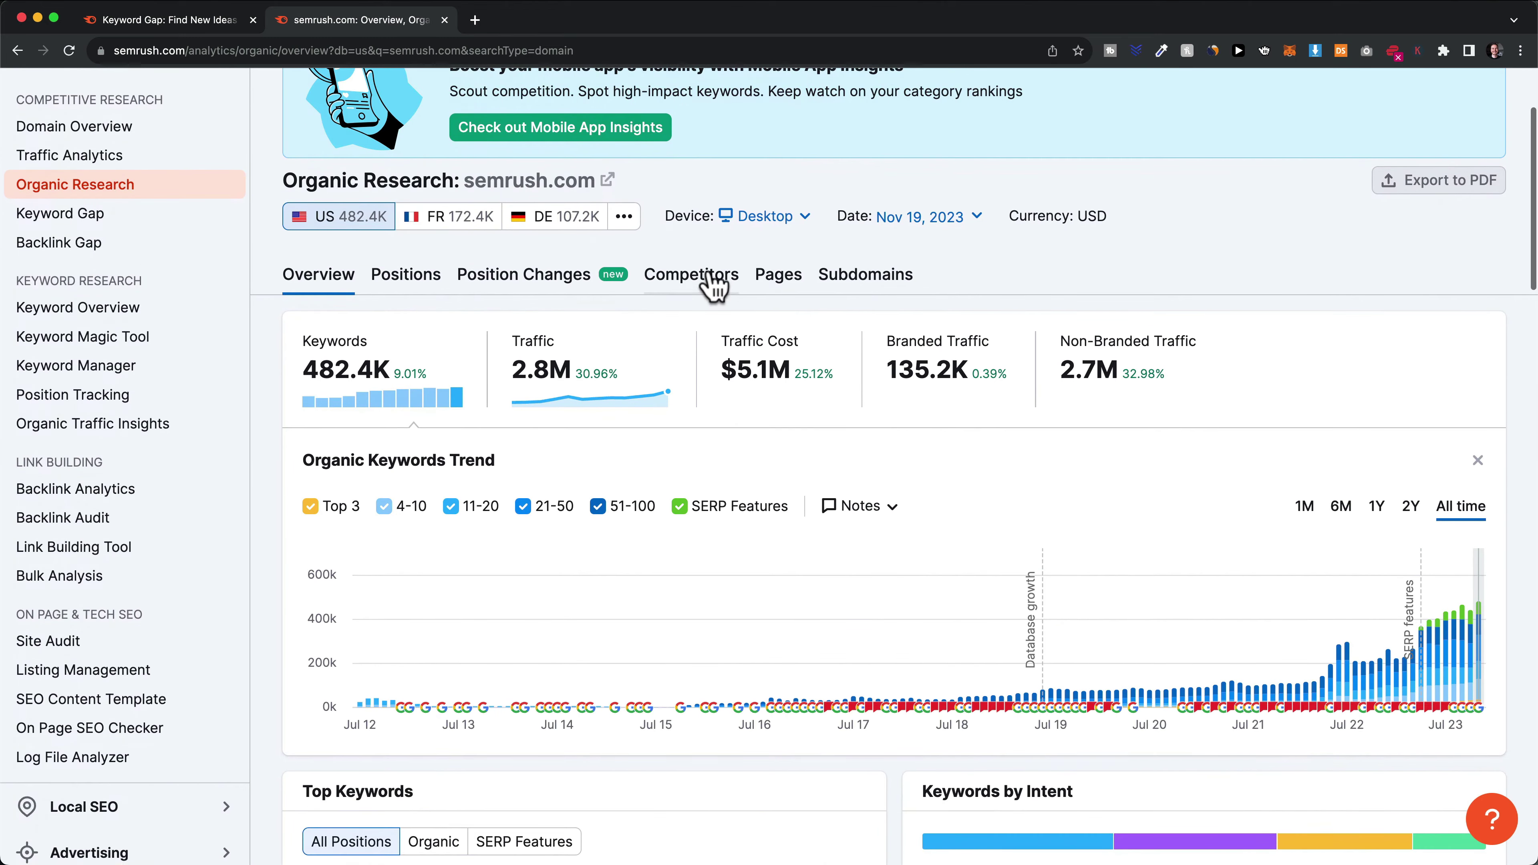
{"action": "left_click", "coordinate": [705, 279]}
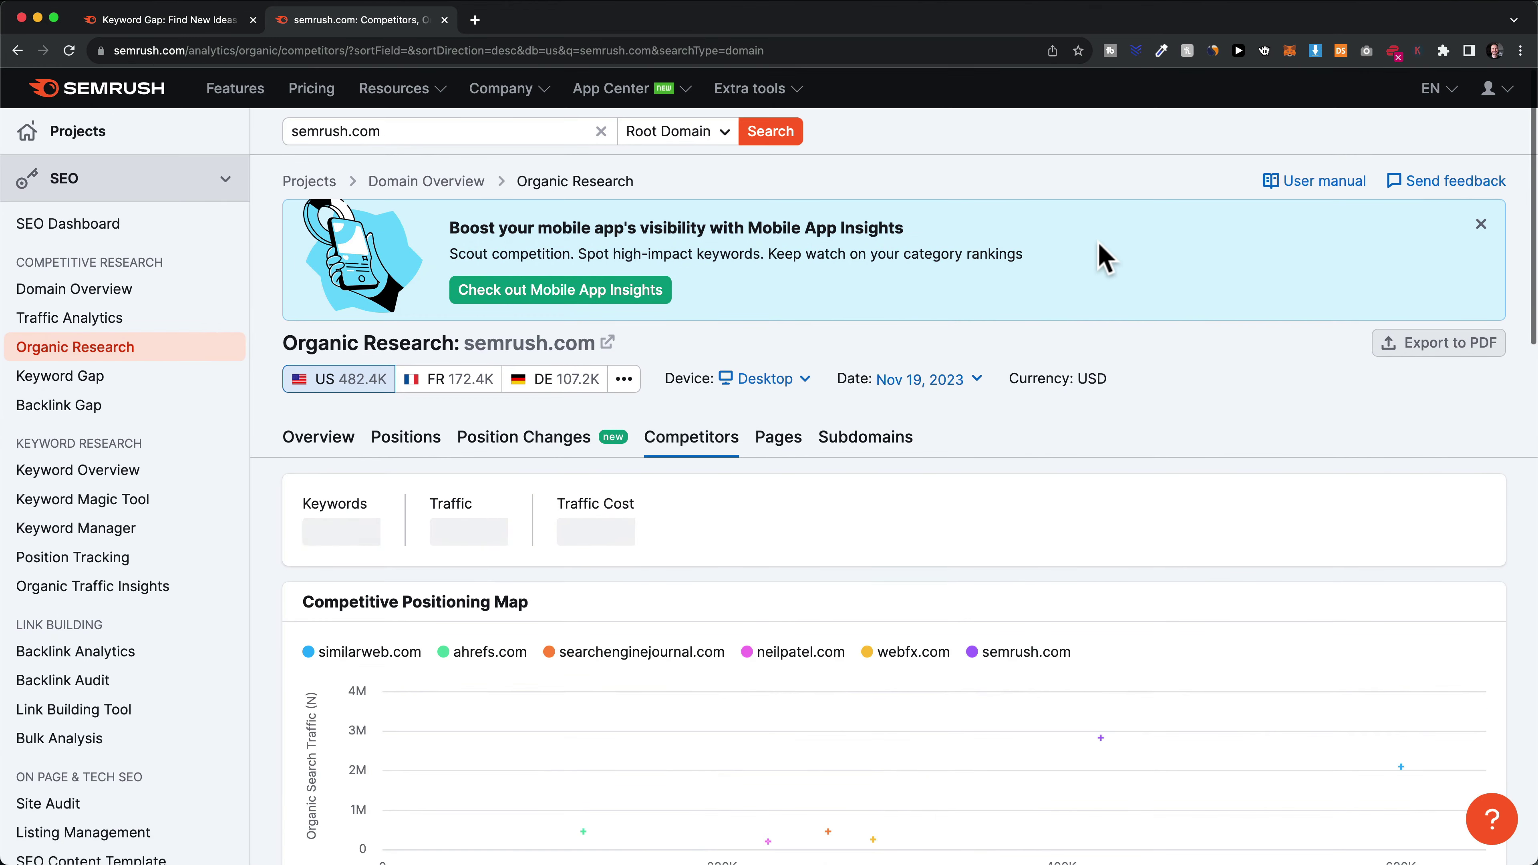
{"action": "scroll", "coordinate": [881, 571], "scroll_direction": "down", "scroll_amount": 10}
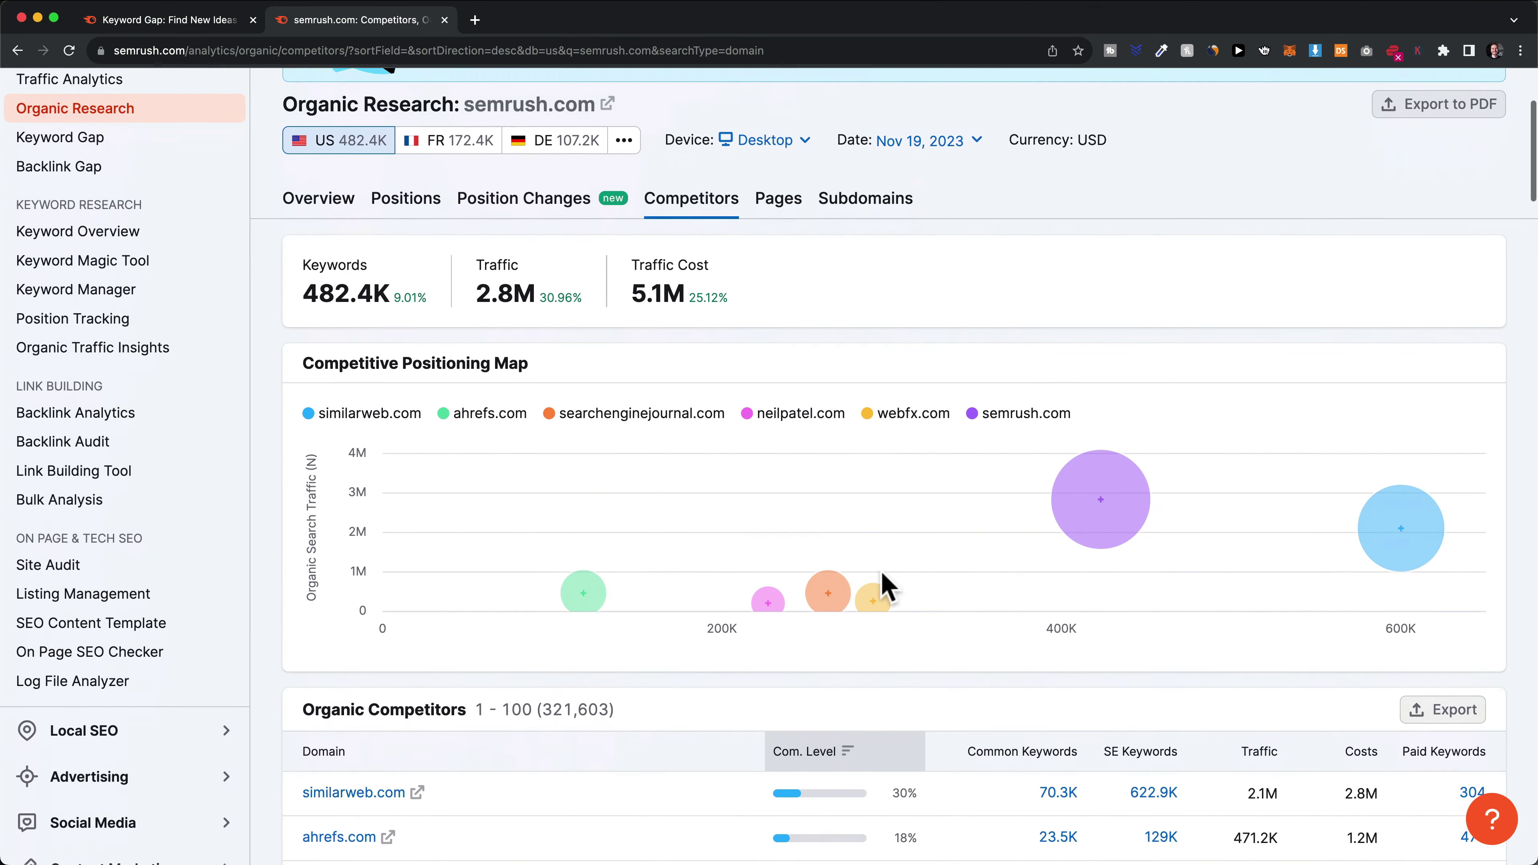
{"action": "scroll", "coordinate": [882, 572], "scroll_direction": "down", "scroll_amount": 3}
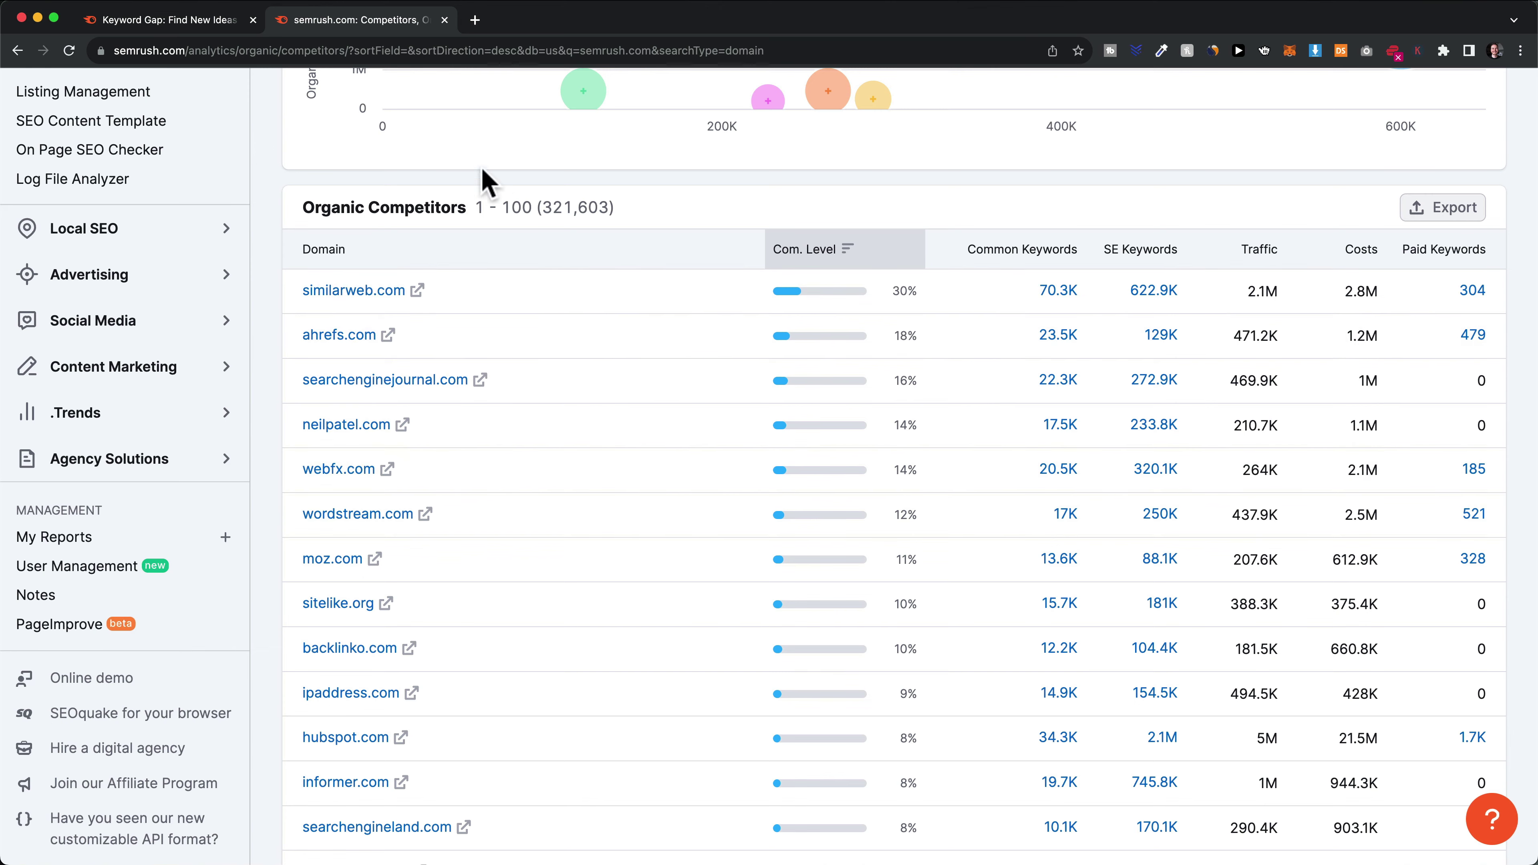
Return to Keyword Gap and add similarweb.com and ahrefs.com as the first two competitors
{"action": "left_click", "coordinate": [227, 25]}
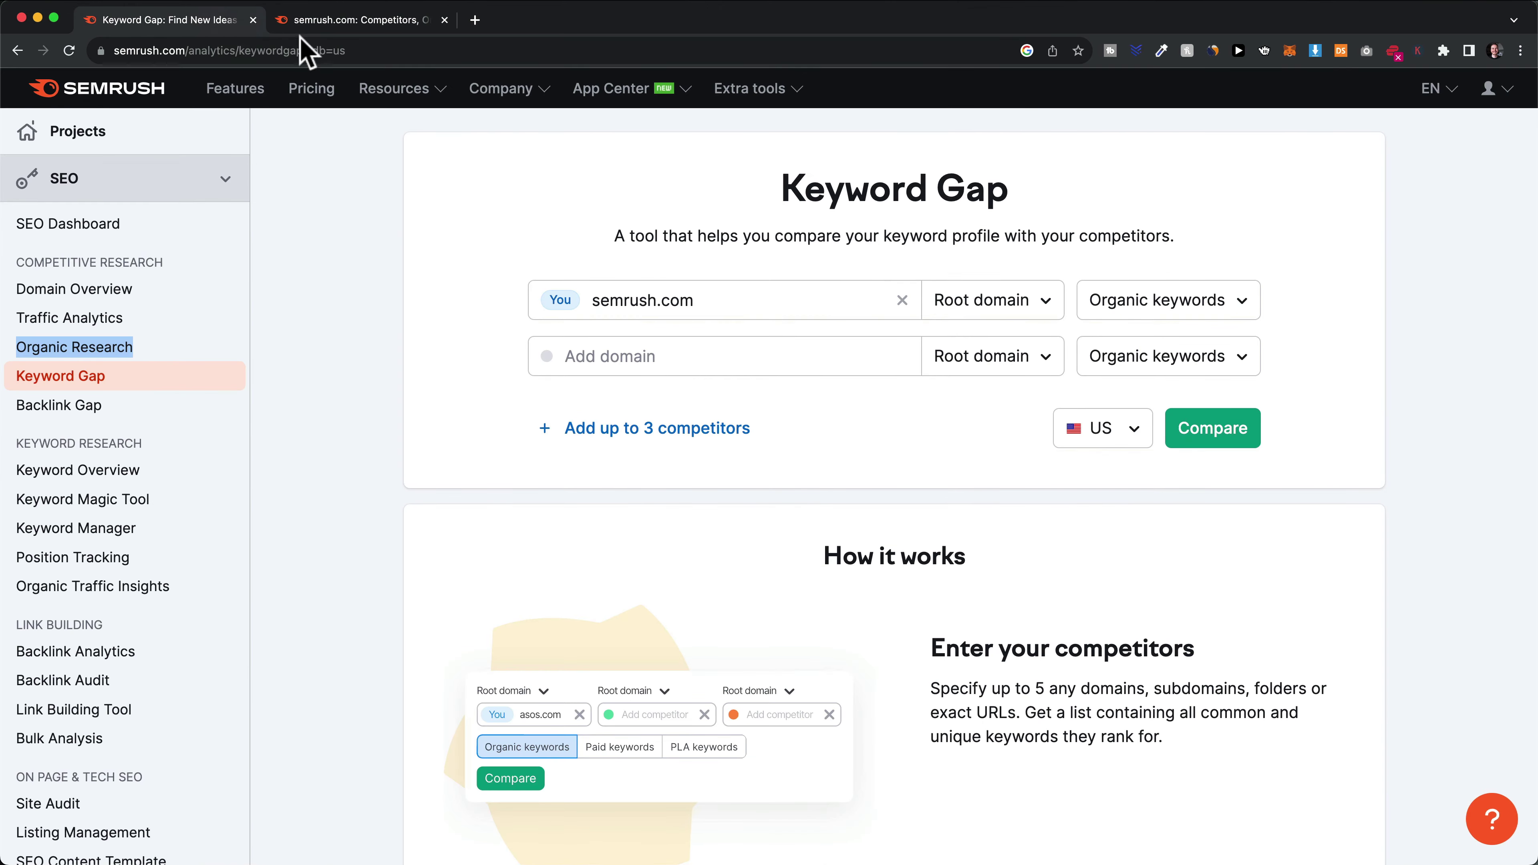
{"action": "left_click", "coordinate": [636, 356]}
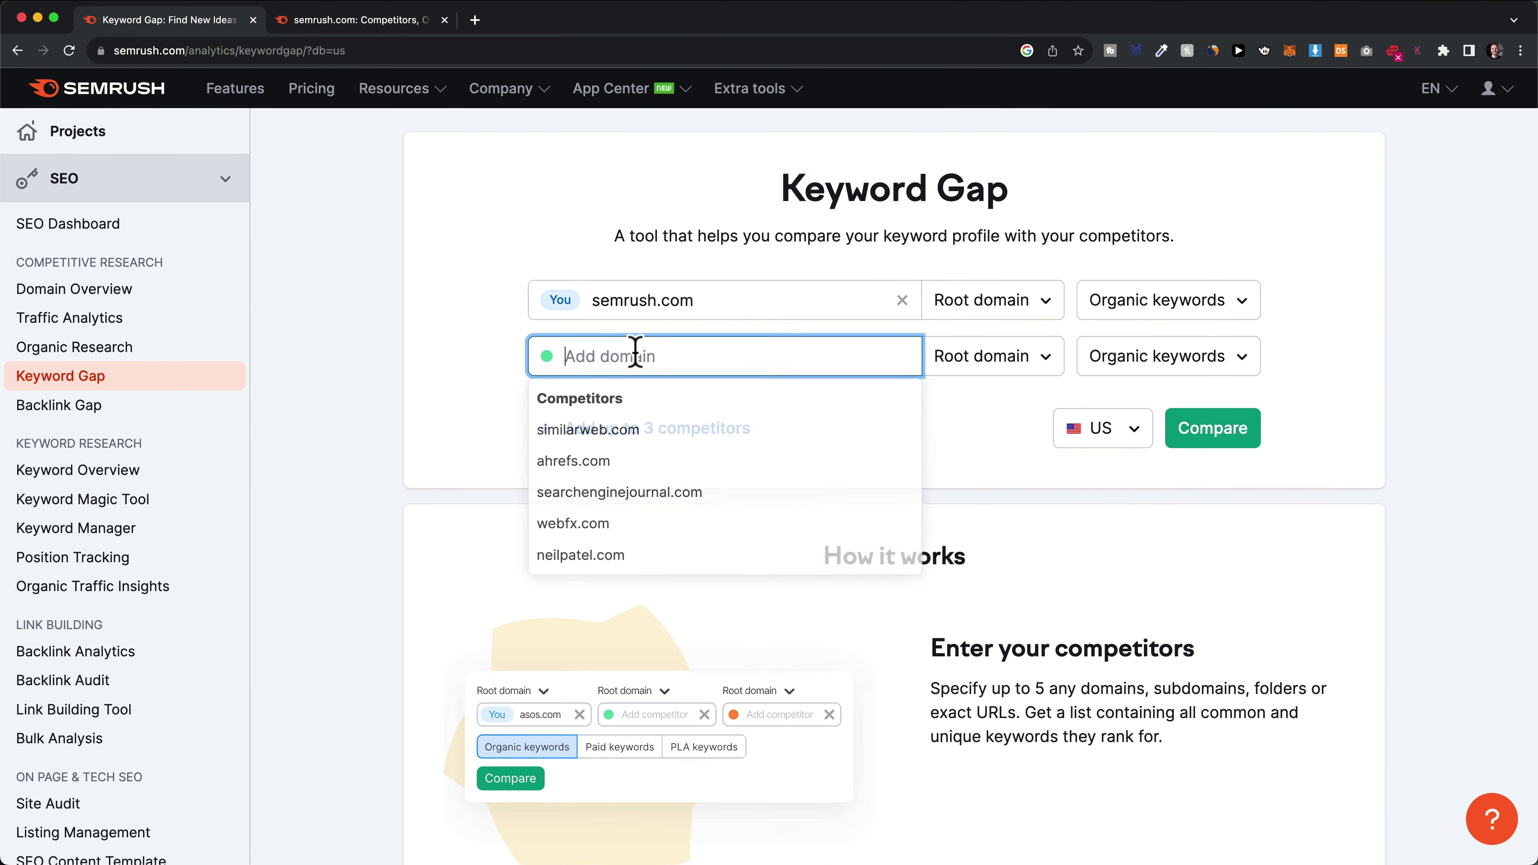
{"action": "left_click", "coordinate": [608, 431]}
{"action": "left_click", "coordinate": [641, 424]}
{"action": "left_click", "coordinate": [641, 418]}
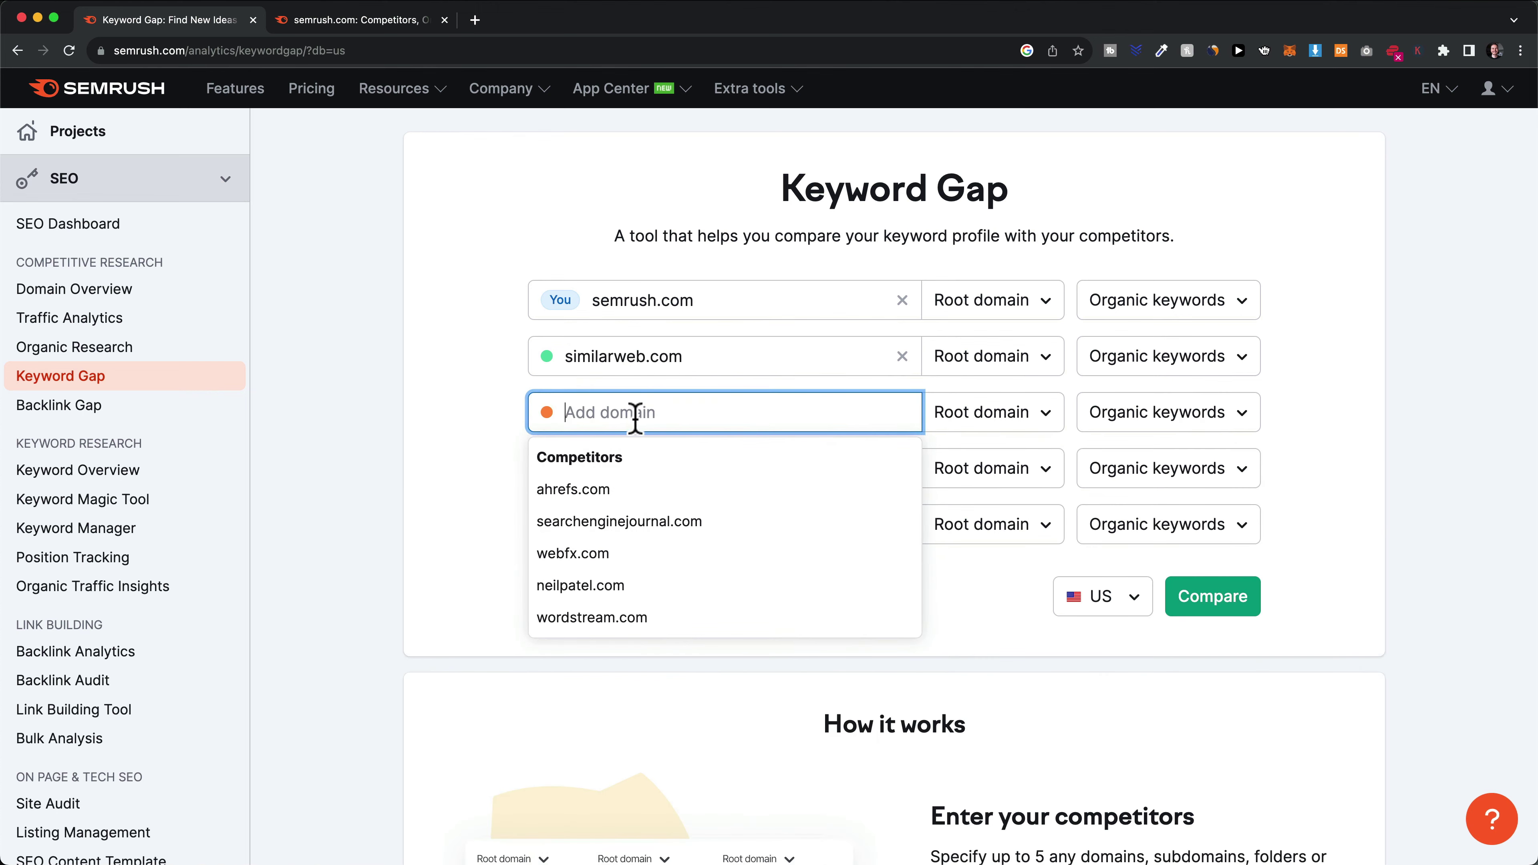
{"action": "left_click", "coordinate": [593, 492]}
Add searchenginejournal.com and webfx.com as further competitors and run the keyword gap comparison
{"action": "left_click", "coordinate": [621, 468]}
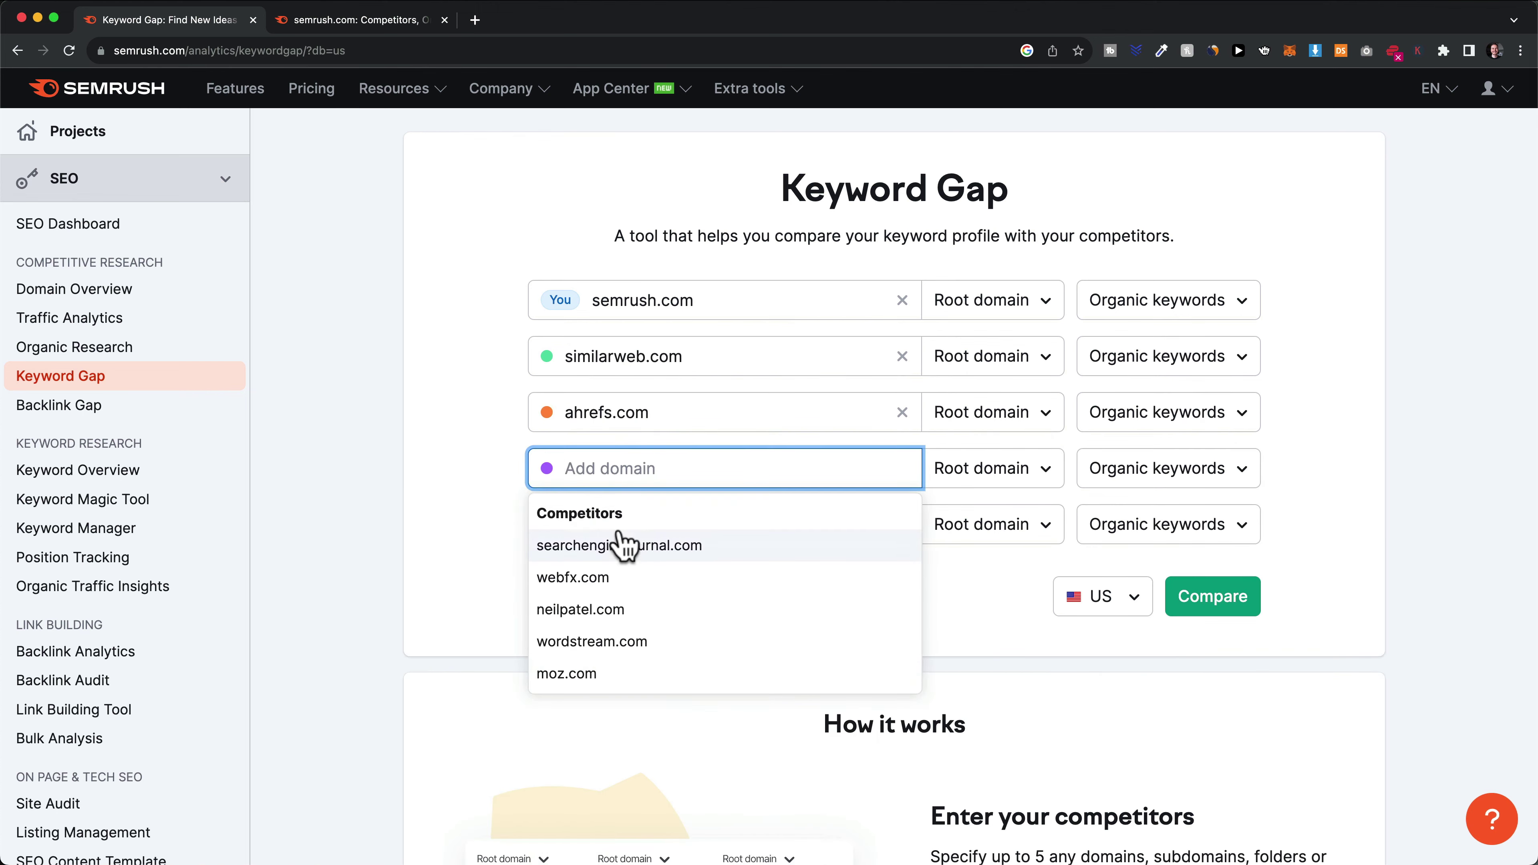
{"action": "left_click", "coordinate": [621, 548]}
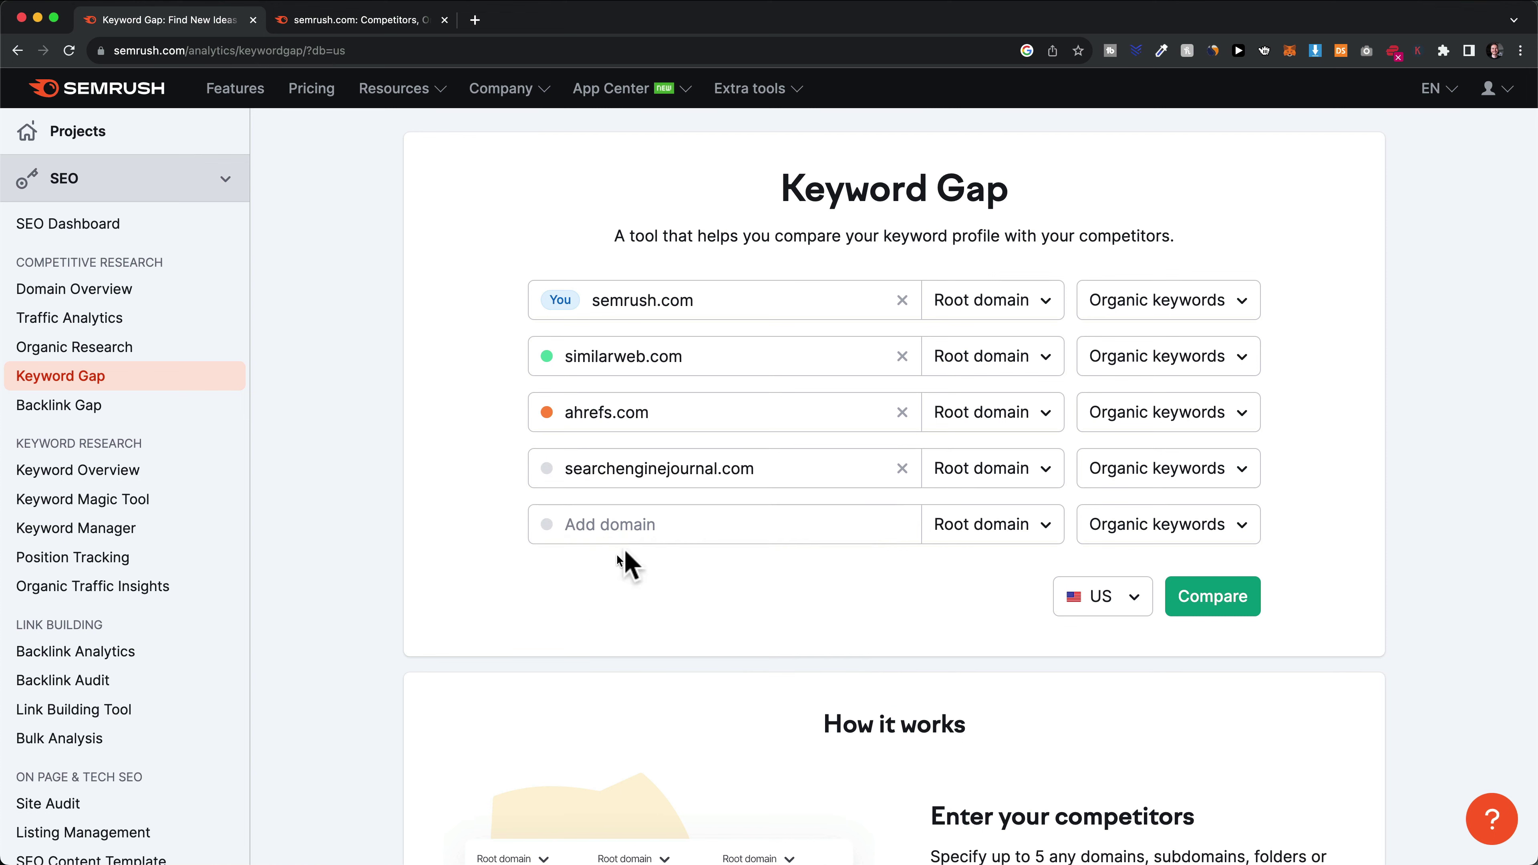
{"action": "left_click", "coordinate": [632, 523]}
{"action": "left_click", "coordinate": [613, 605]}
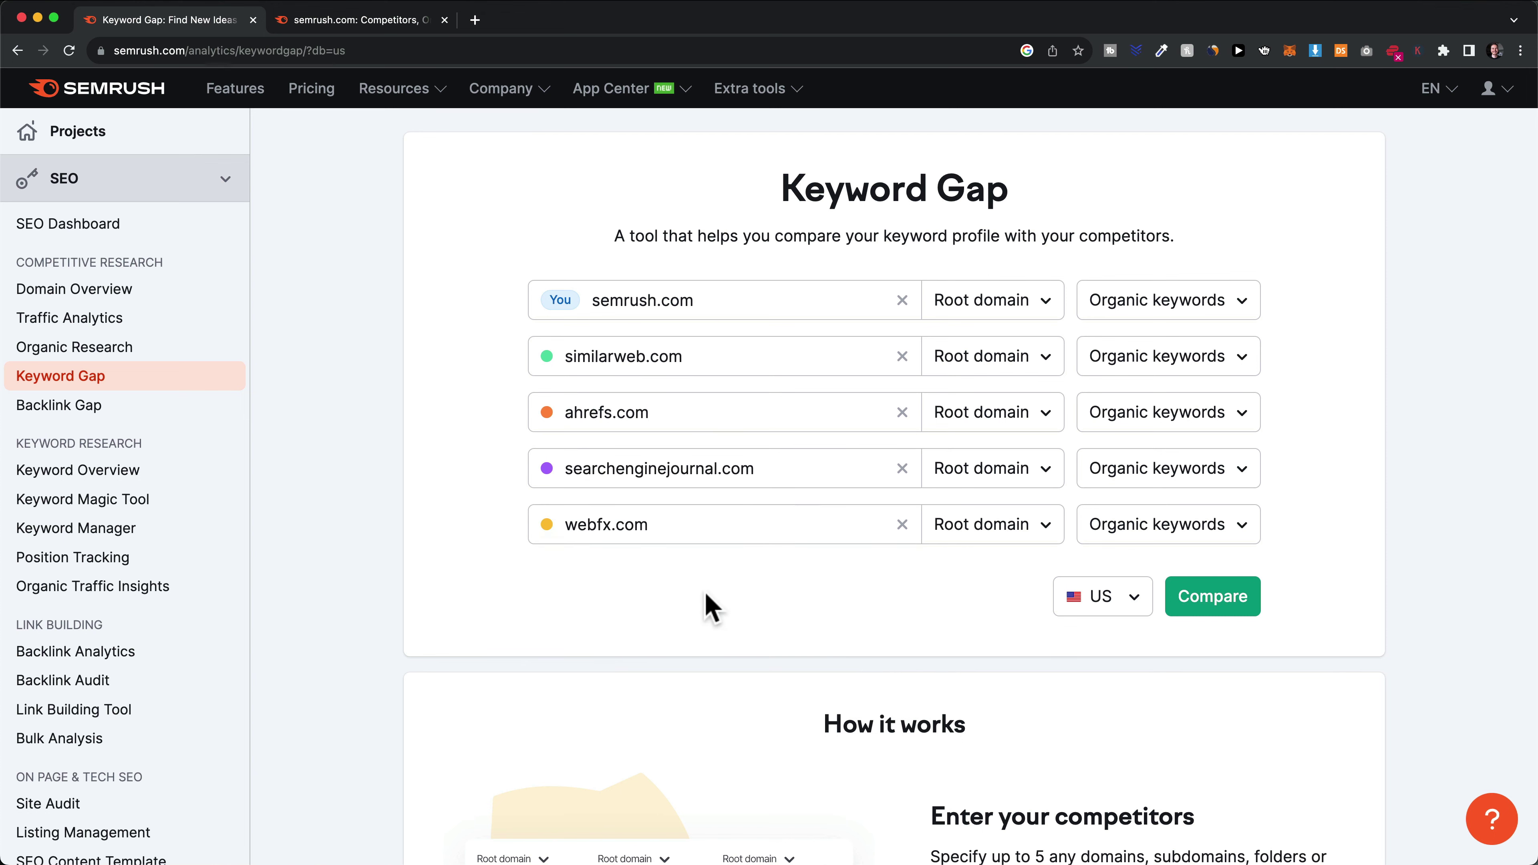
{"action": "left_click", "coordinate": [1210, 600]}
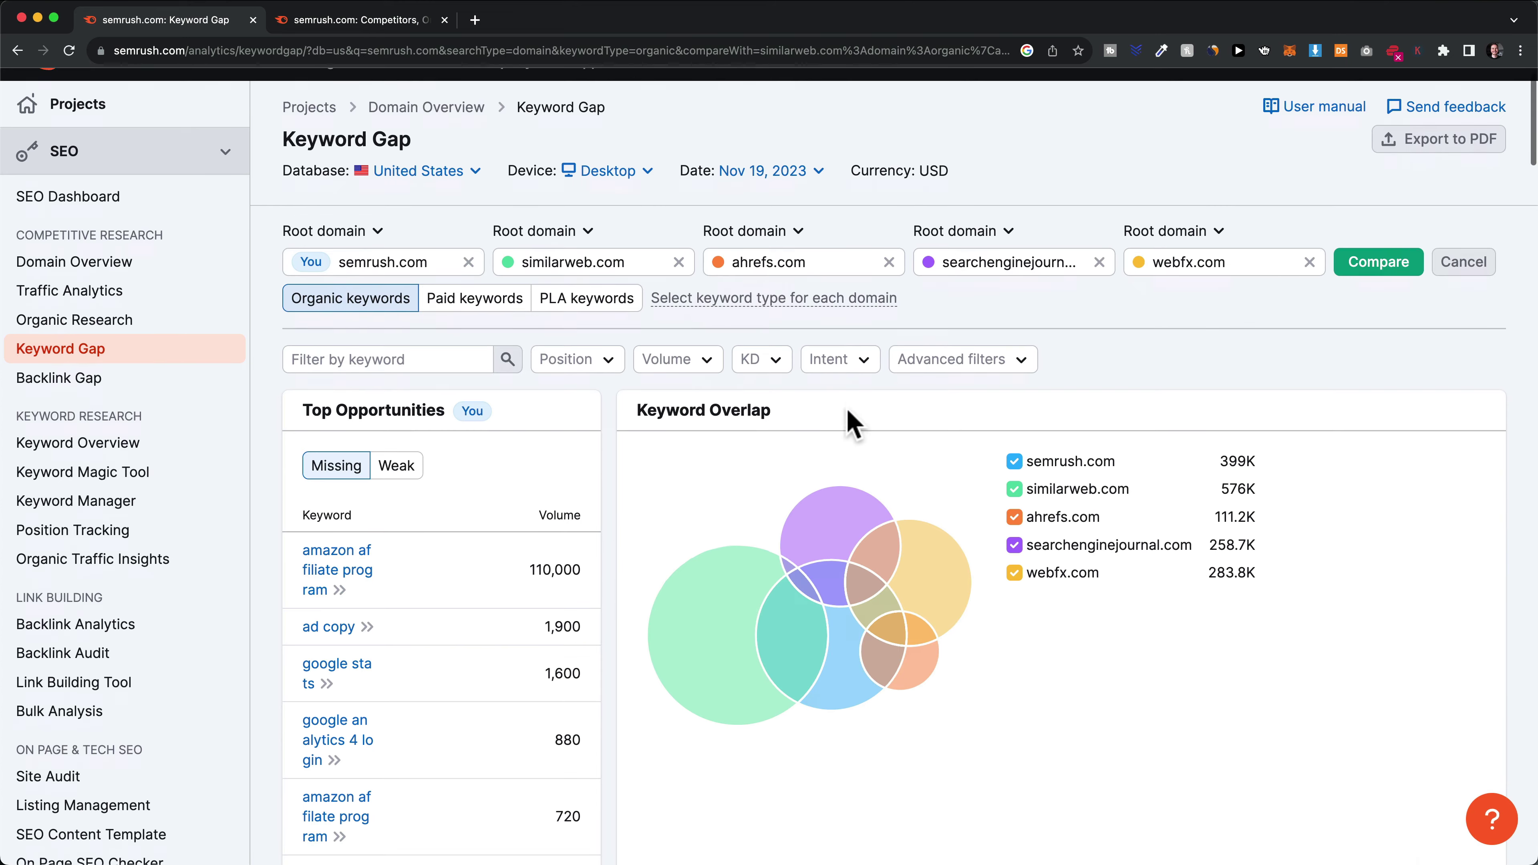
Examine the shared keywords in the comparison table, checking how semrush.com and similarweb.com rank for "google search console"
{"action": "scroll", "coordinate": [849, 424], "scroll_direction": "down", "scroll_amount": 8}
{"action": "scroll", "coordinate": [778, 448], "scroll_direction": "down", "scroll_amount": 6}
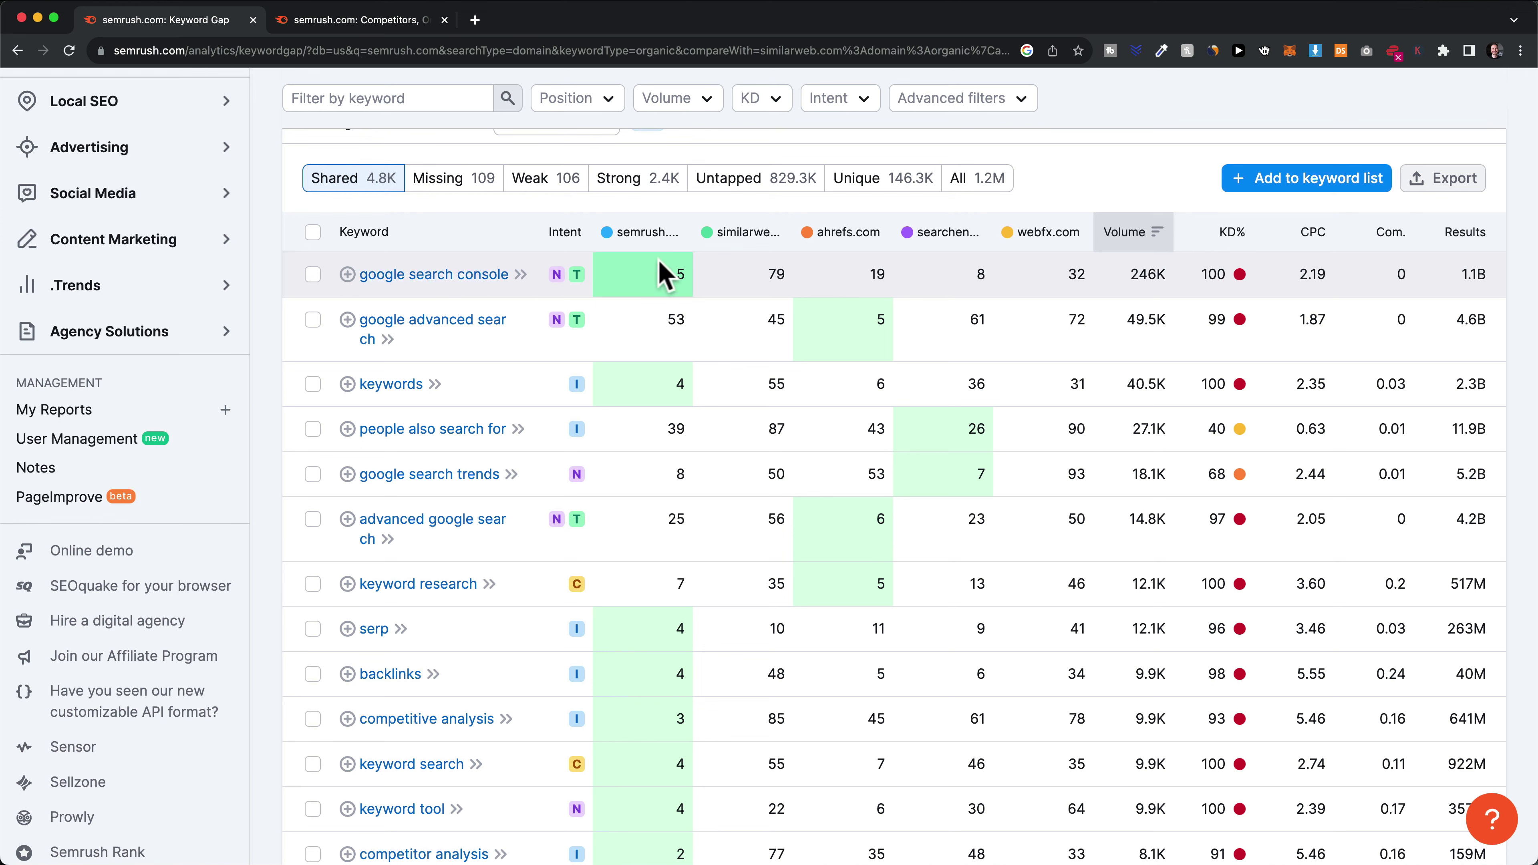
{"action": "mouse_move", "coordinate": [677, 274]}
{"action": "mouse_move", "coordinate": [734, 279]}
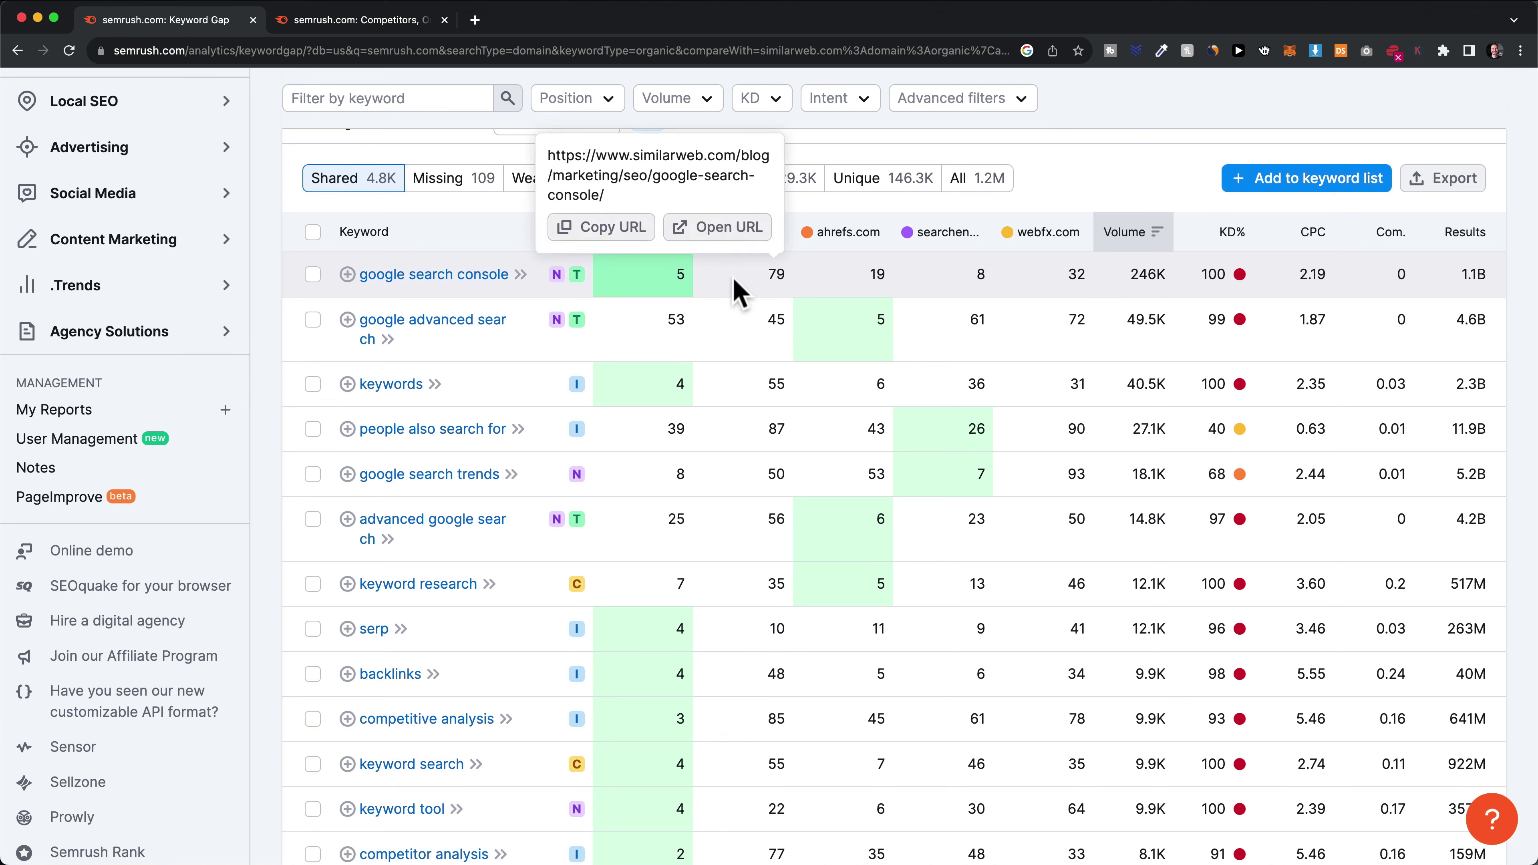
Filter the keyword table to the Missing keywords and check the competitors' positions and volume for "amazon affiliate program"
{"action": "left_click", "coordinate": [458, 185]}
{"action": "mouse_move", "coordinate": [805, 312]}
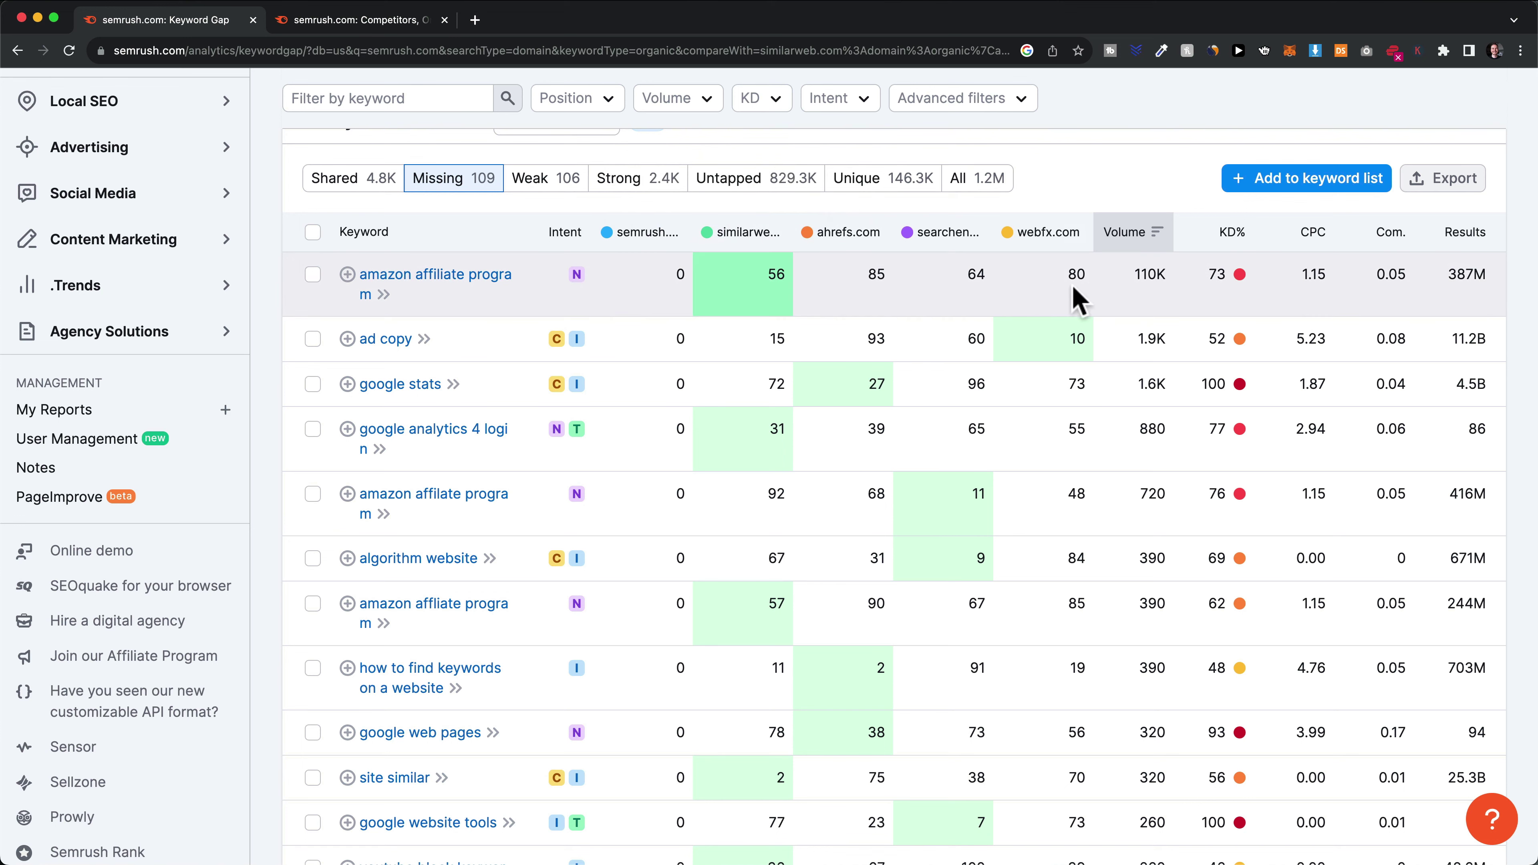
{"action": "left_click_drag", "start_coordinate": [1136, 275], "coordinate": [1170, 288]}
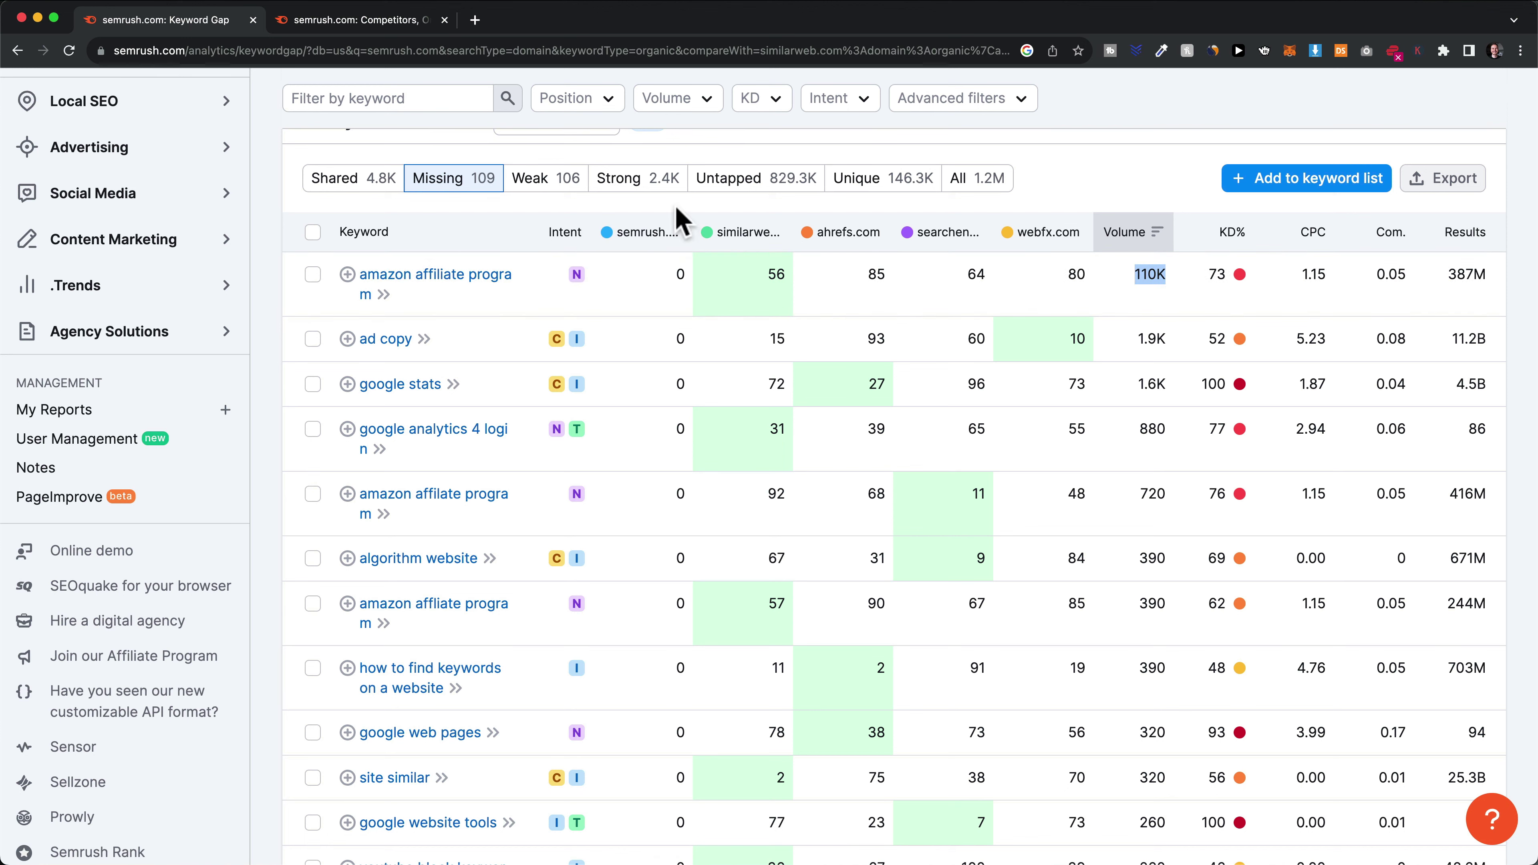
{"action": "left_click", "coordinate": [670, 287]}
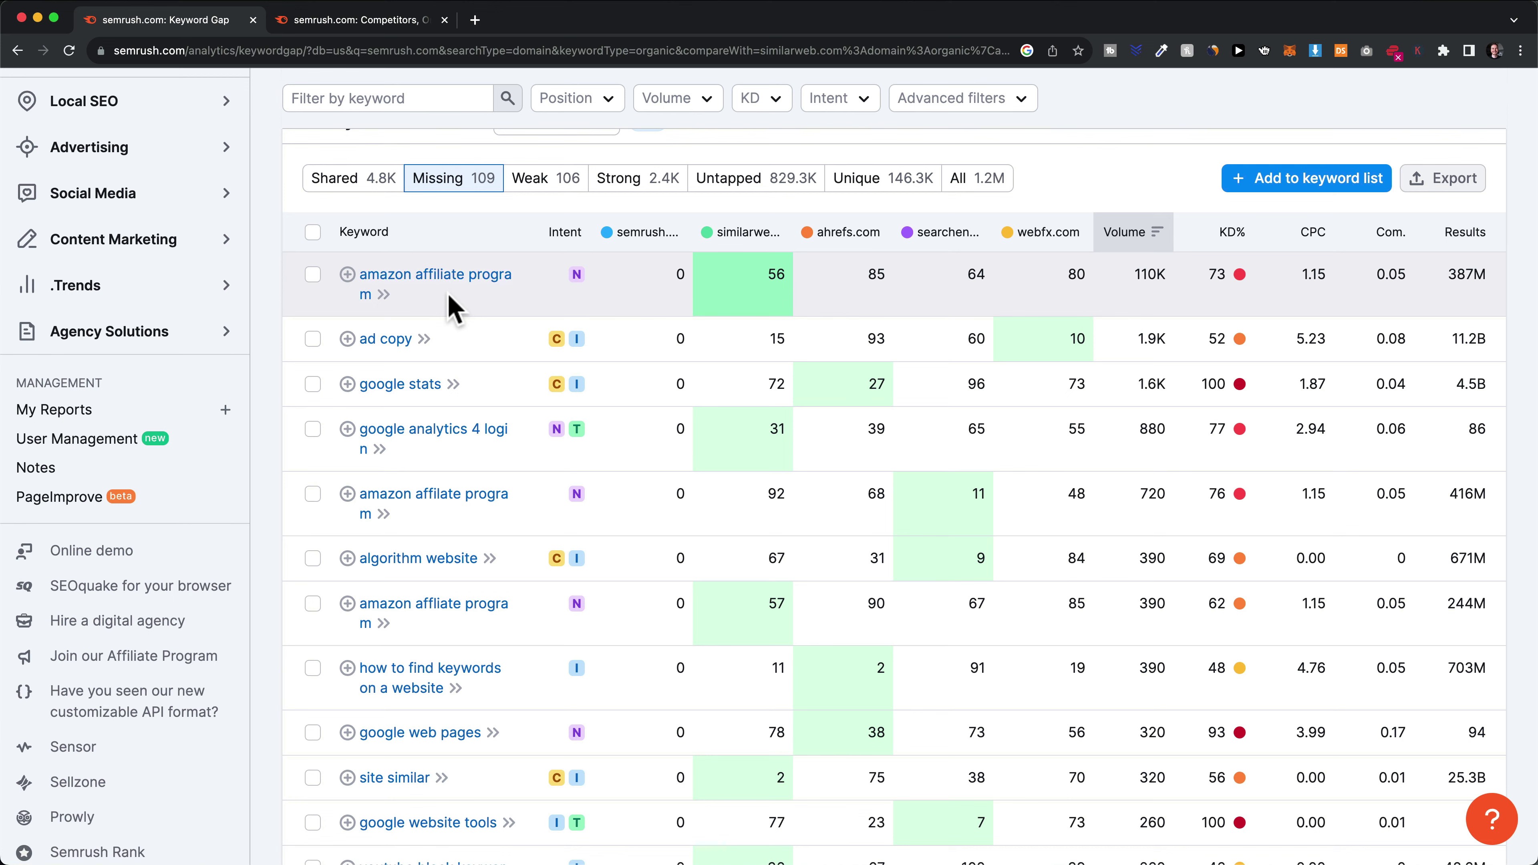
Find "how to find keywords on a website" among the missing keywords and copy its text
{"action": "scroll", "coordinate": [460, 315], "scroll_direction": "down", "scroll_amount": 3}
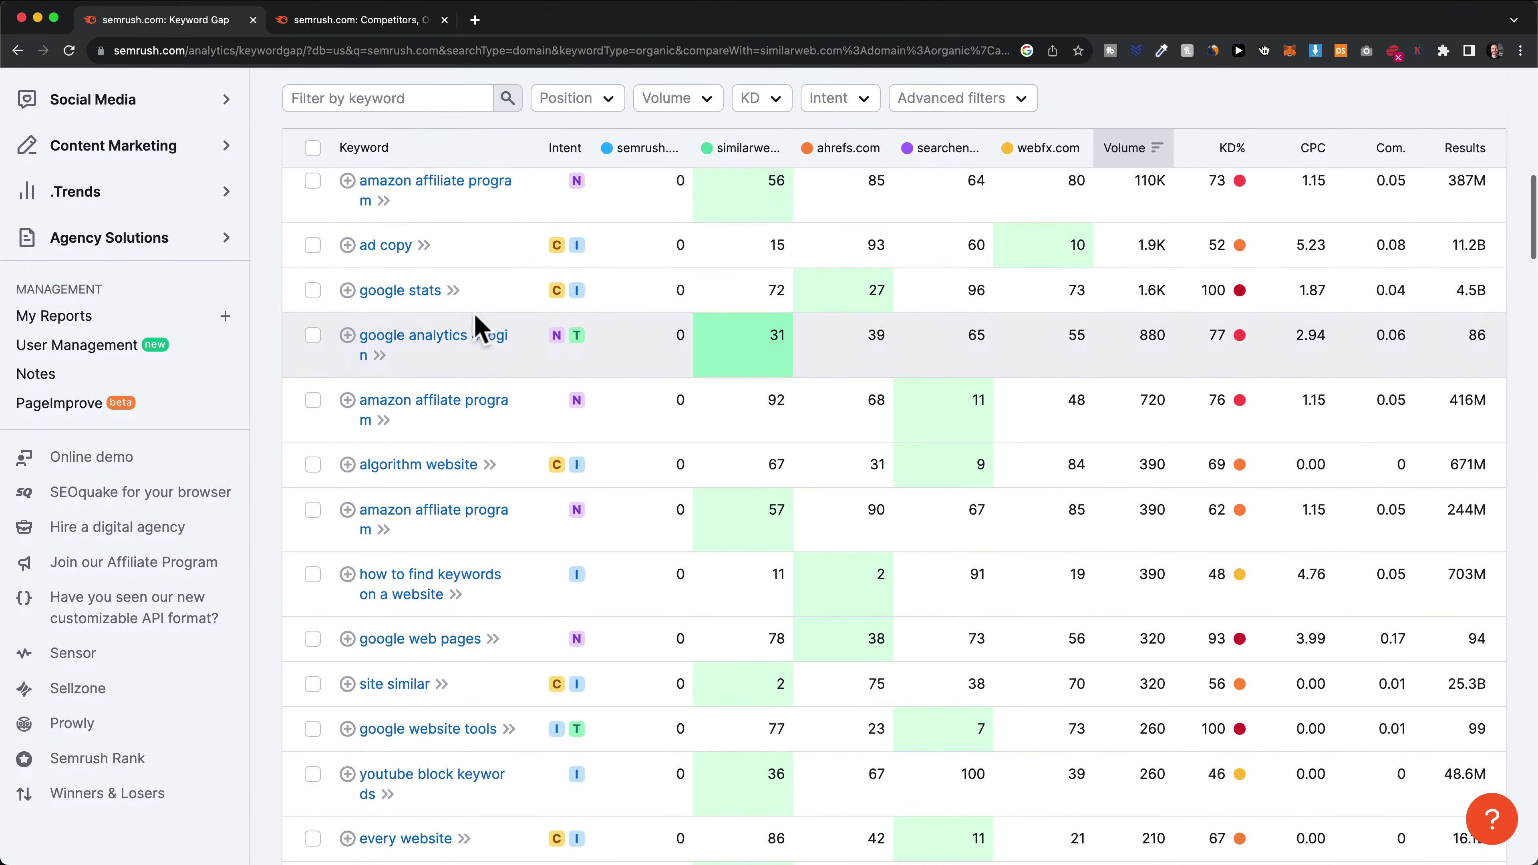
{"action": "scroll", "coordinate": [482, 314], "scroll_direction": "down", "scroll_amount": 4}
{"action": "scroll", "coordinate": [484, 327], "scroll_direction": "down", "scroll_amount": 3}
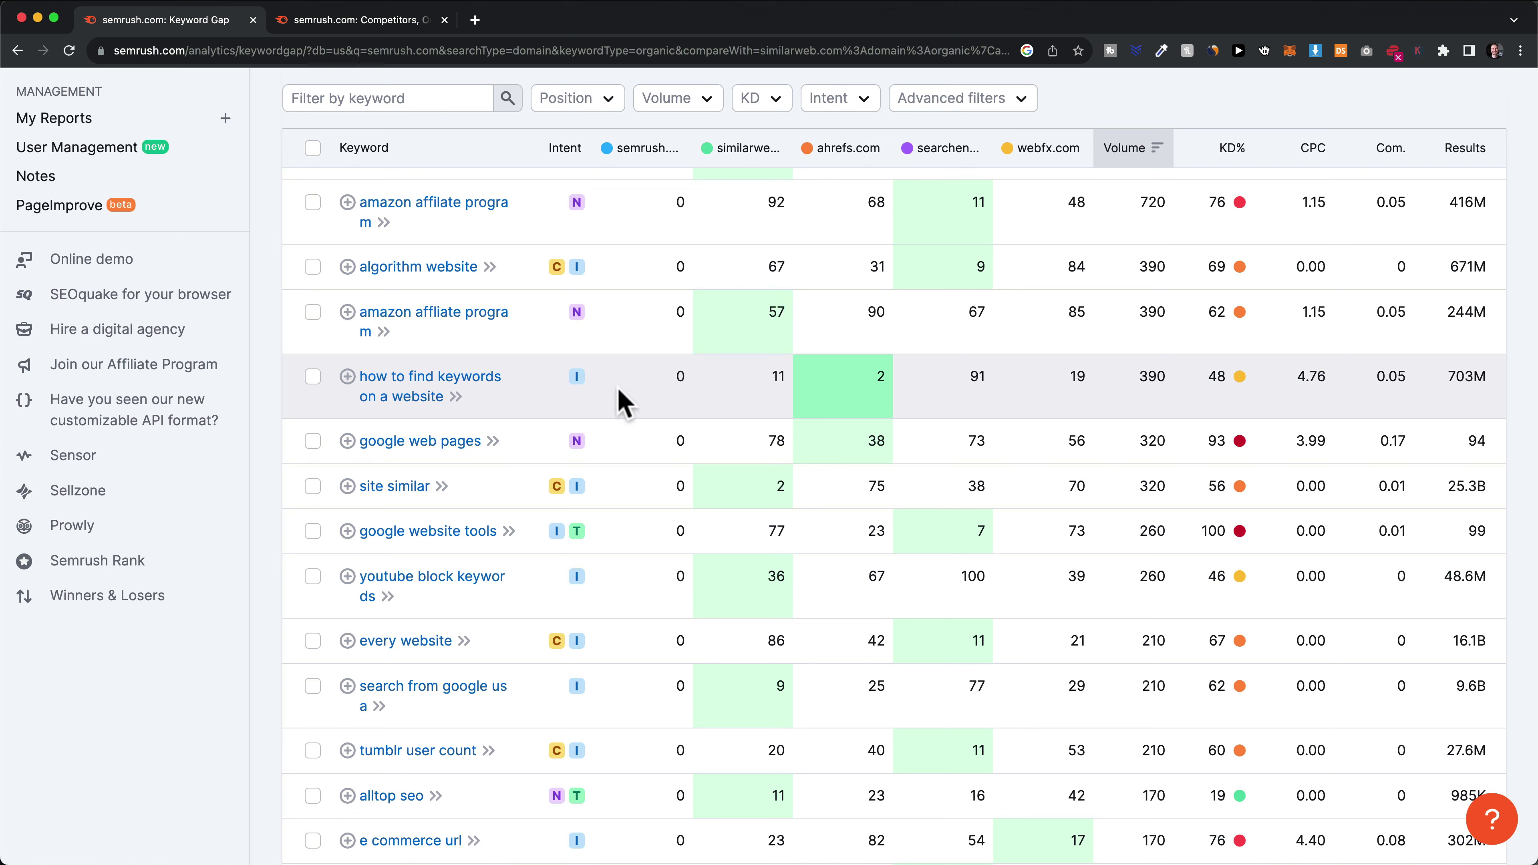
{"action": "left_click_drag", "start_coordinate": [439, 394], "coordinate": [359, 377]}
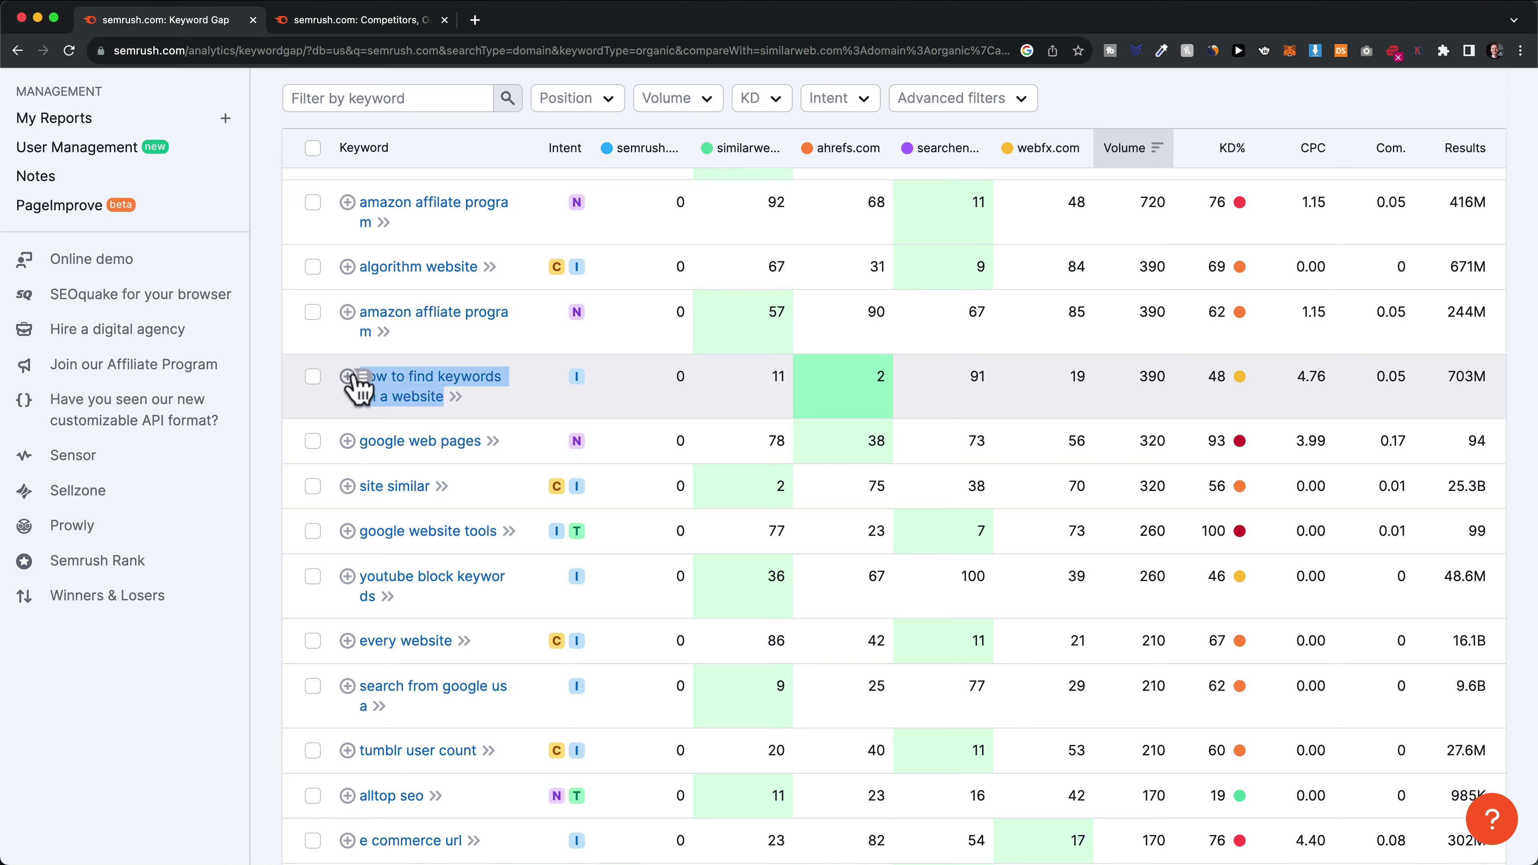
{"action": "key", "text": "super+c"}
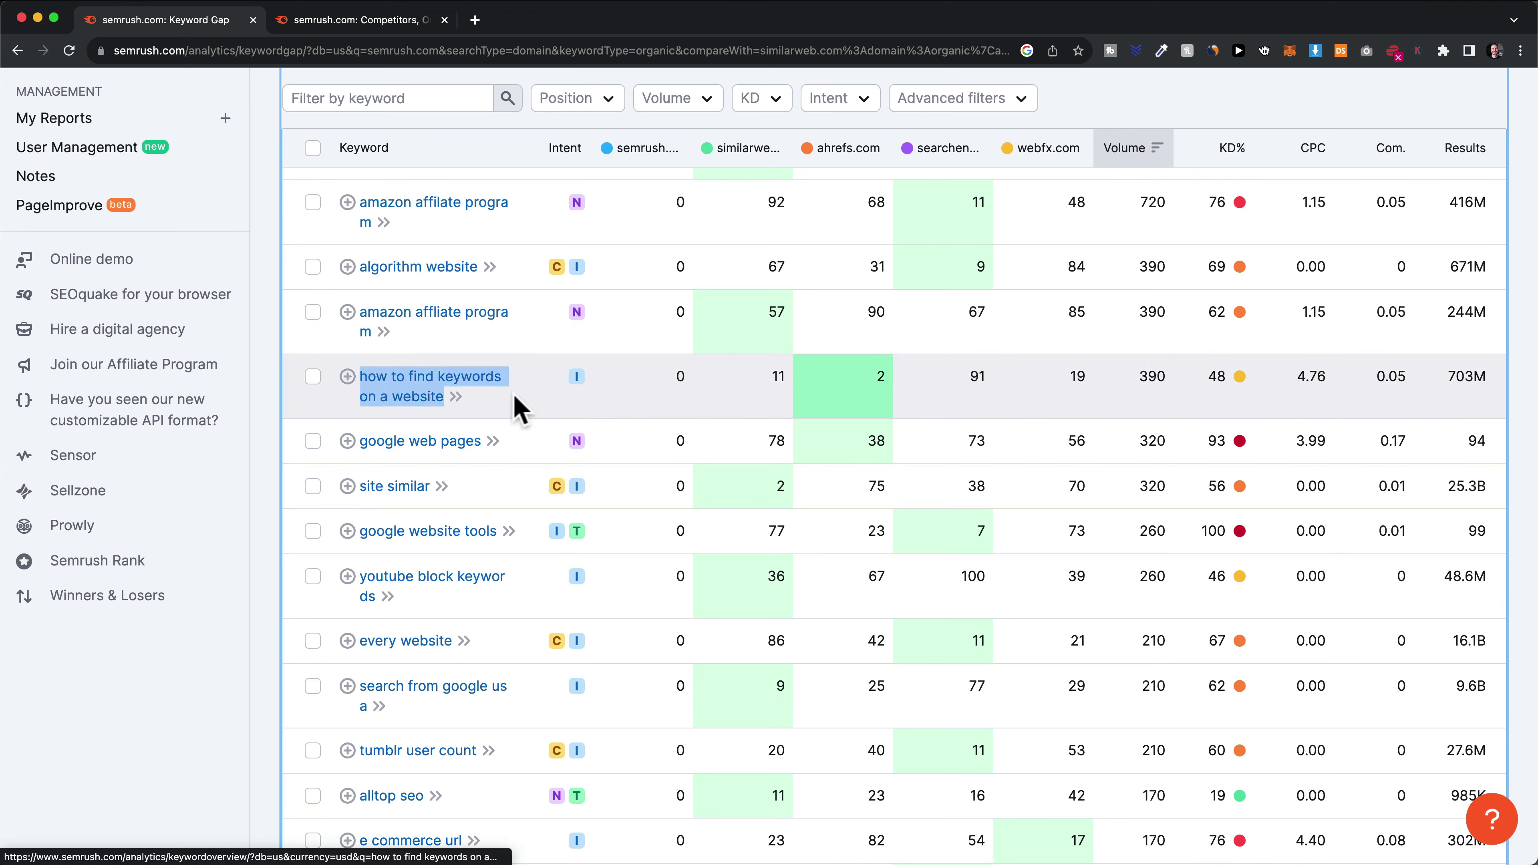
{"action": "left_click", "coordinate": [549, 412]}
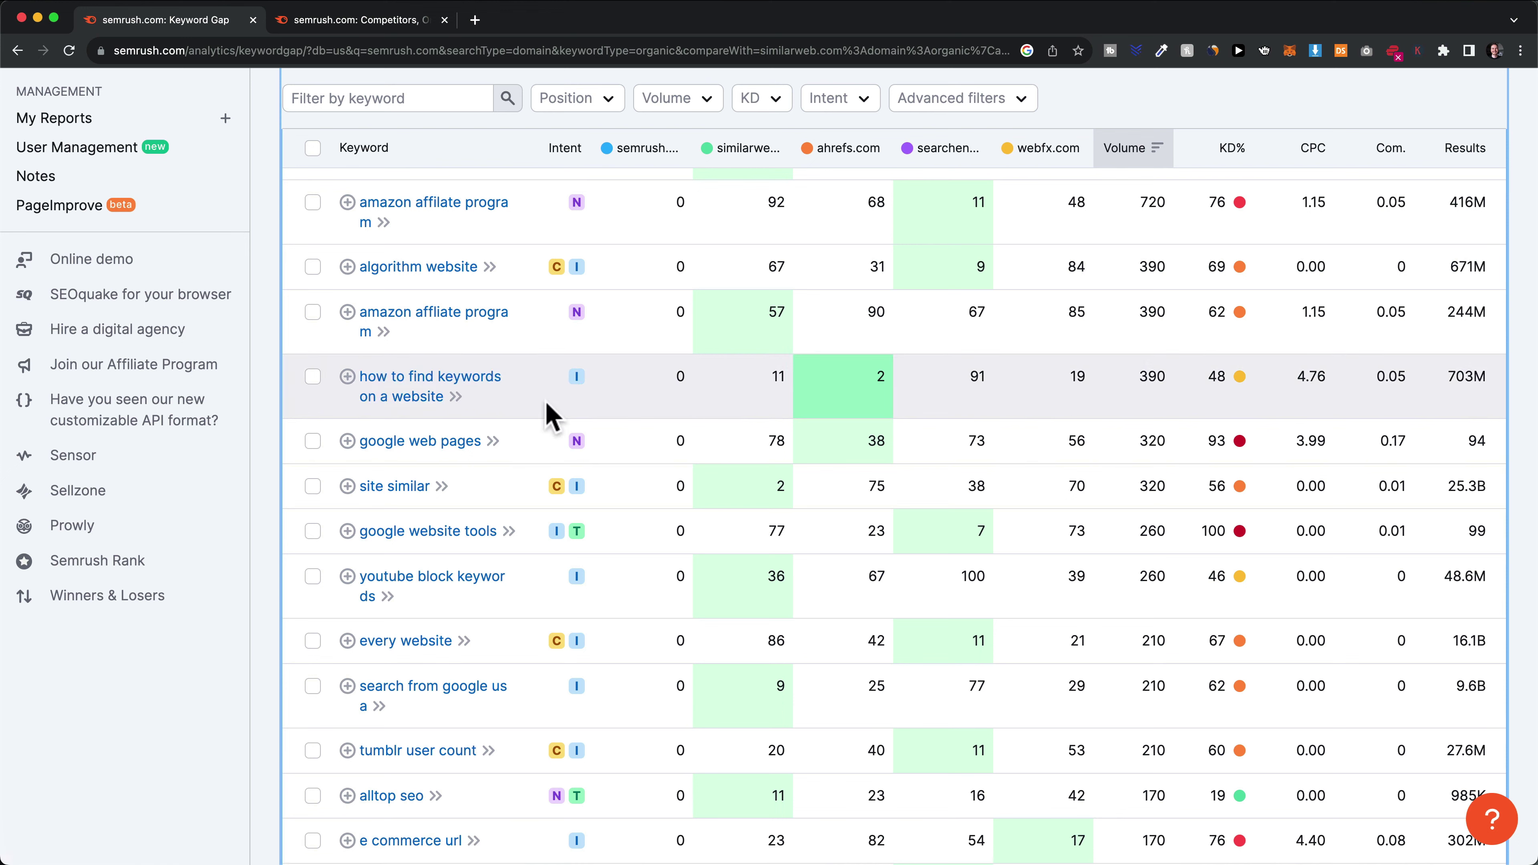
Compare the four competitors' ranking positions for the missing keyword "how to find keywords on a website"
{"action": "left_click_drag", "start_coordinate": [471, 402], "coordinate": [371, 377]}
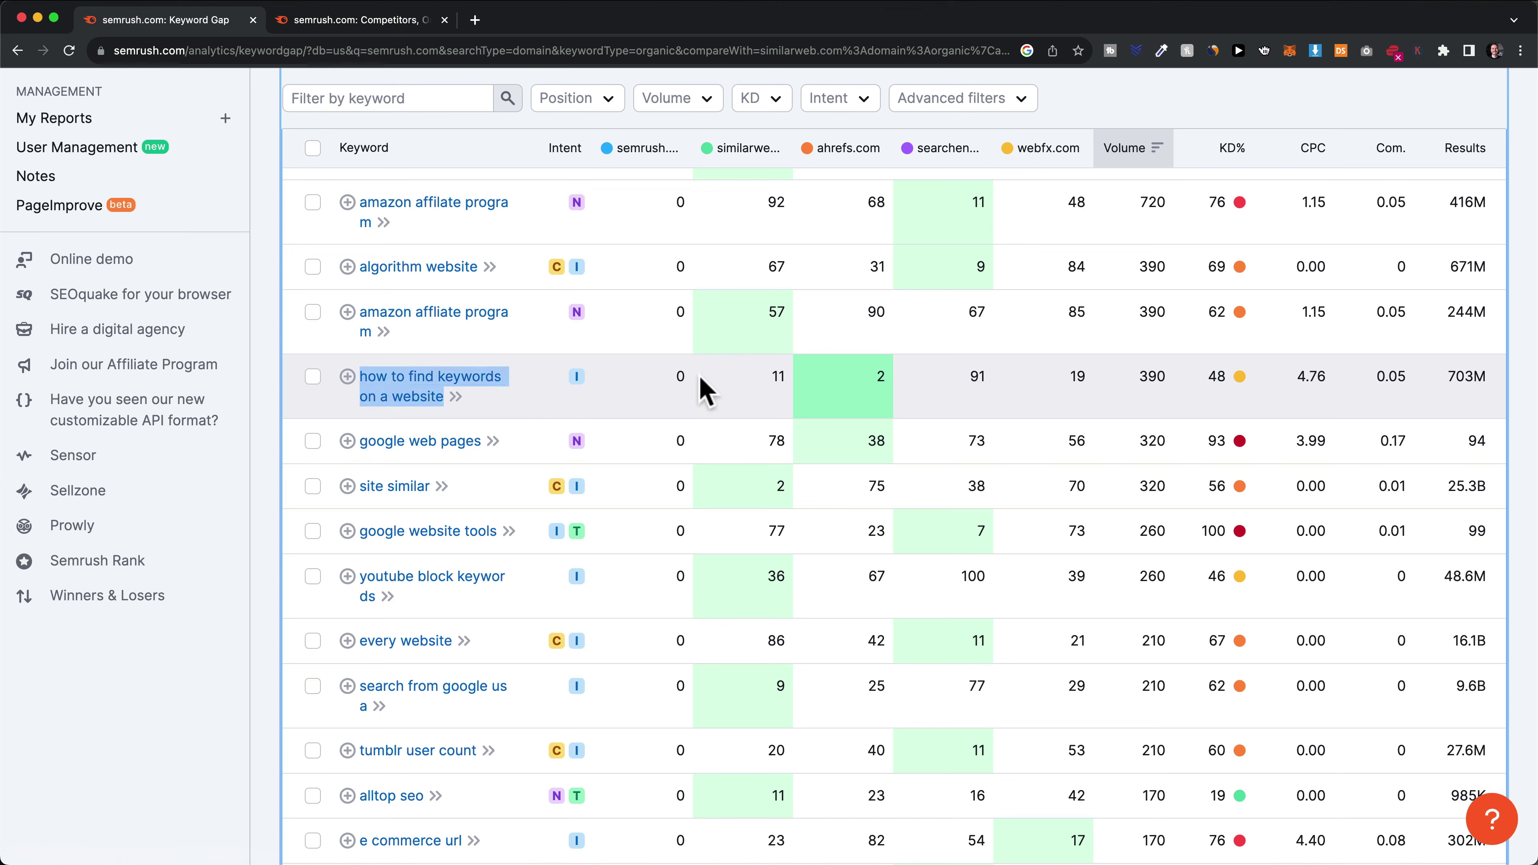
{"action": "left_click", "coordinate": [790, 374]}
{"action": "left_click_drag", "start_coordinate": [790, 374], "coordinate": [1099, 388]}
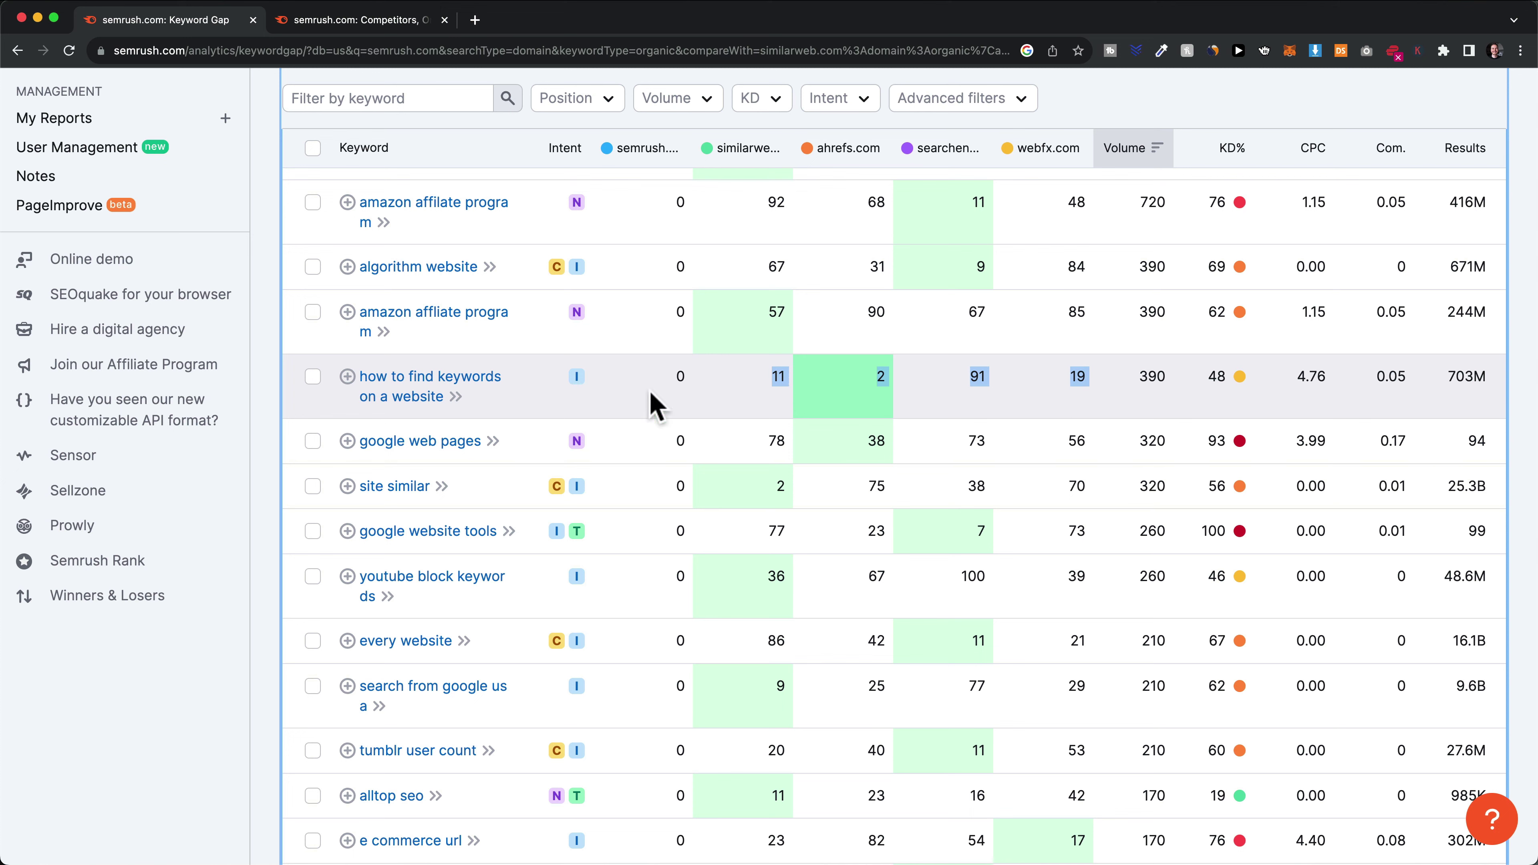
{"action": "left_click", "coordinate": [655, 403]}
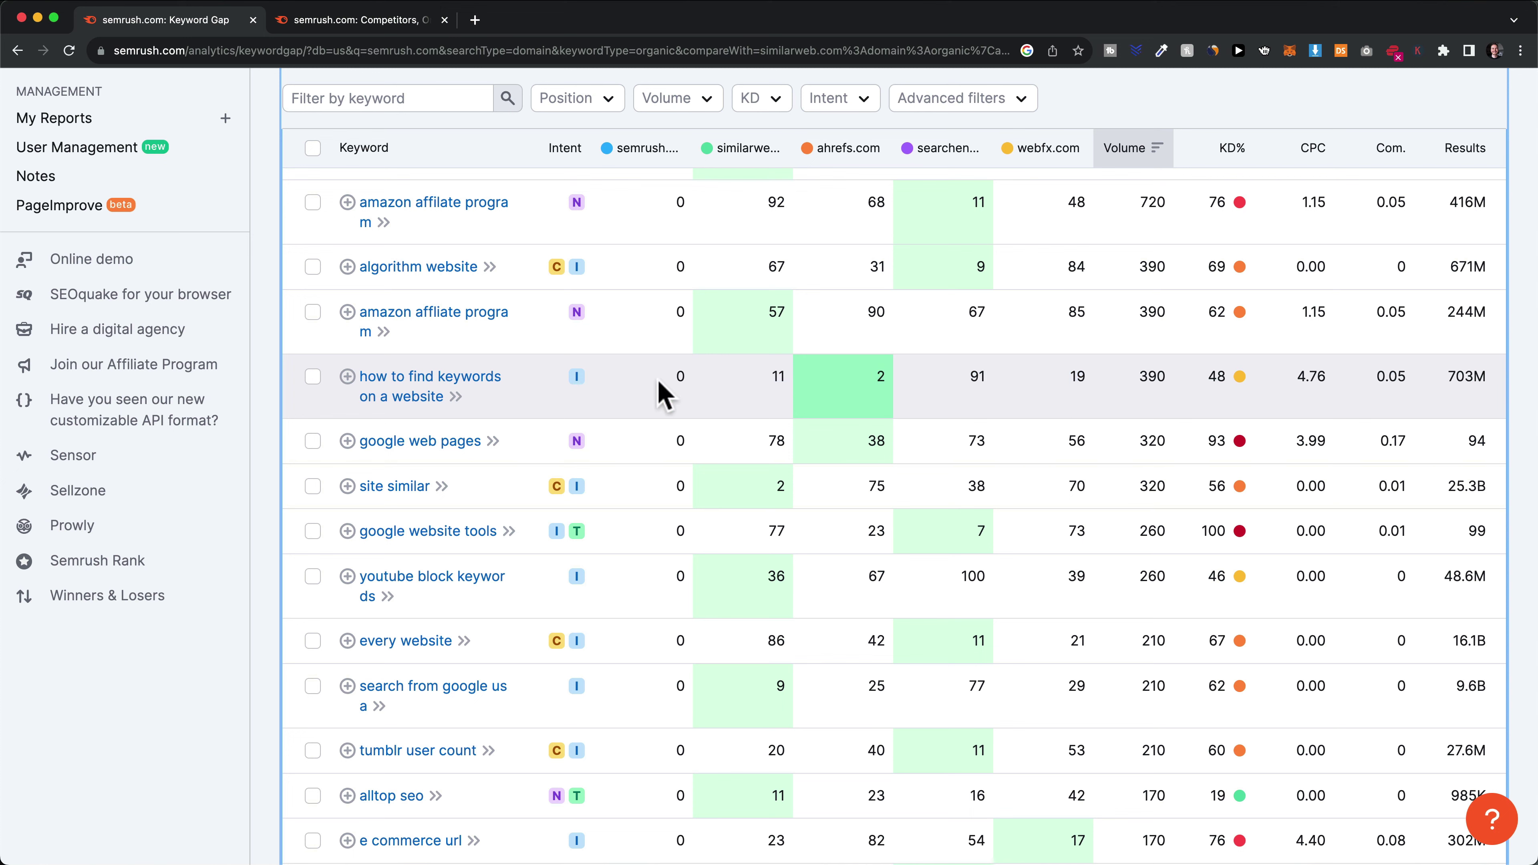